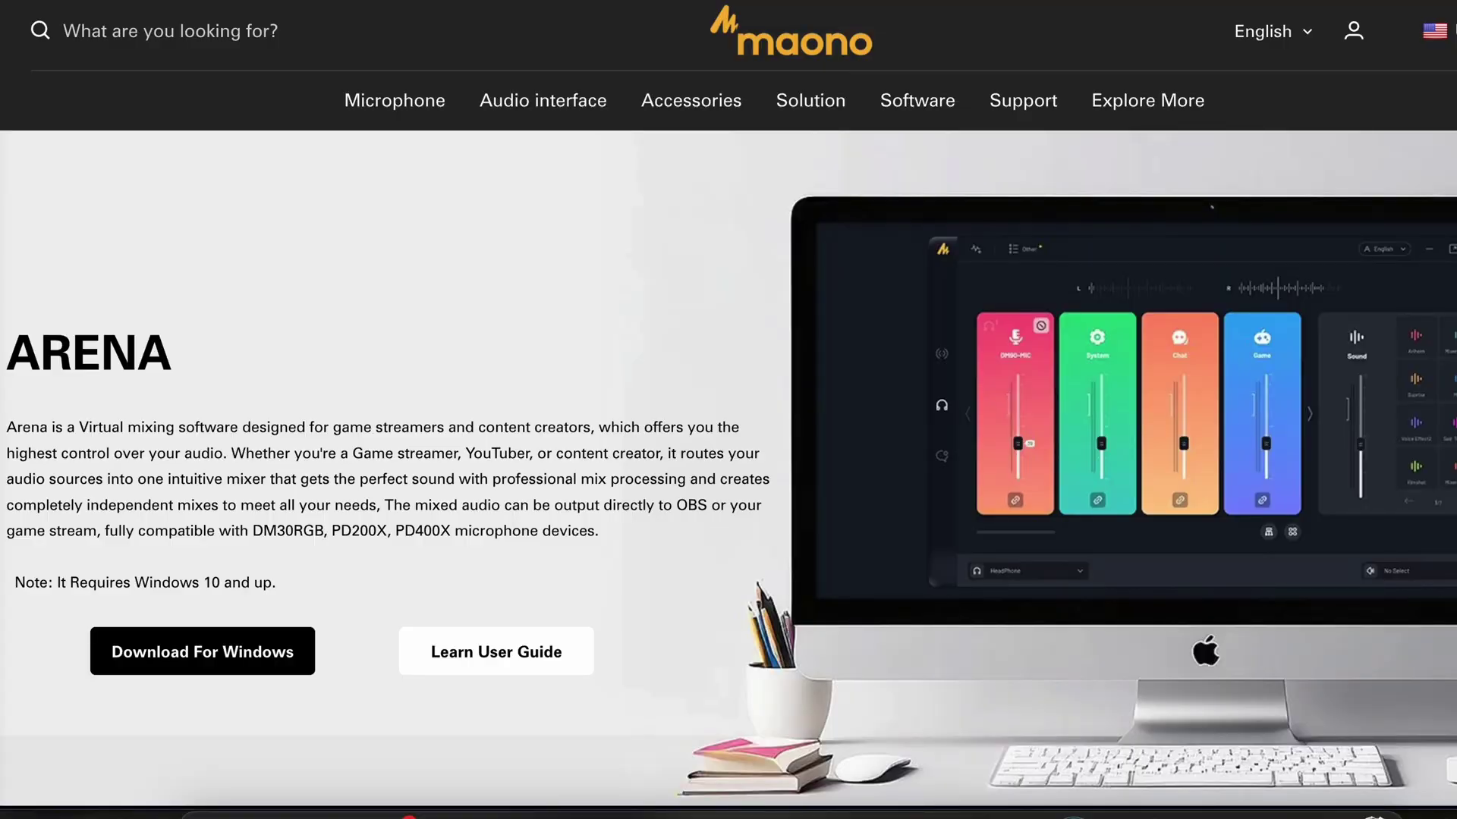
Step: Look through the ARENA product page, including its audio control and sound feature sections
{"action": "scroll", "coordinate": [728, 455], "scroll_direction": "down", "scroll_amount": 5}
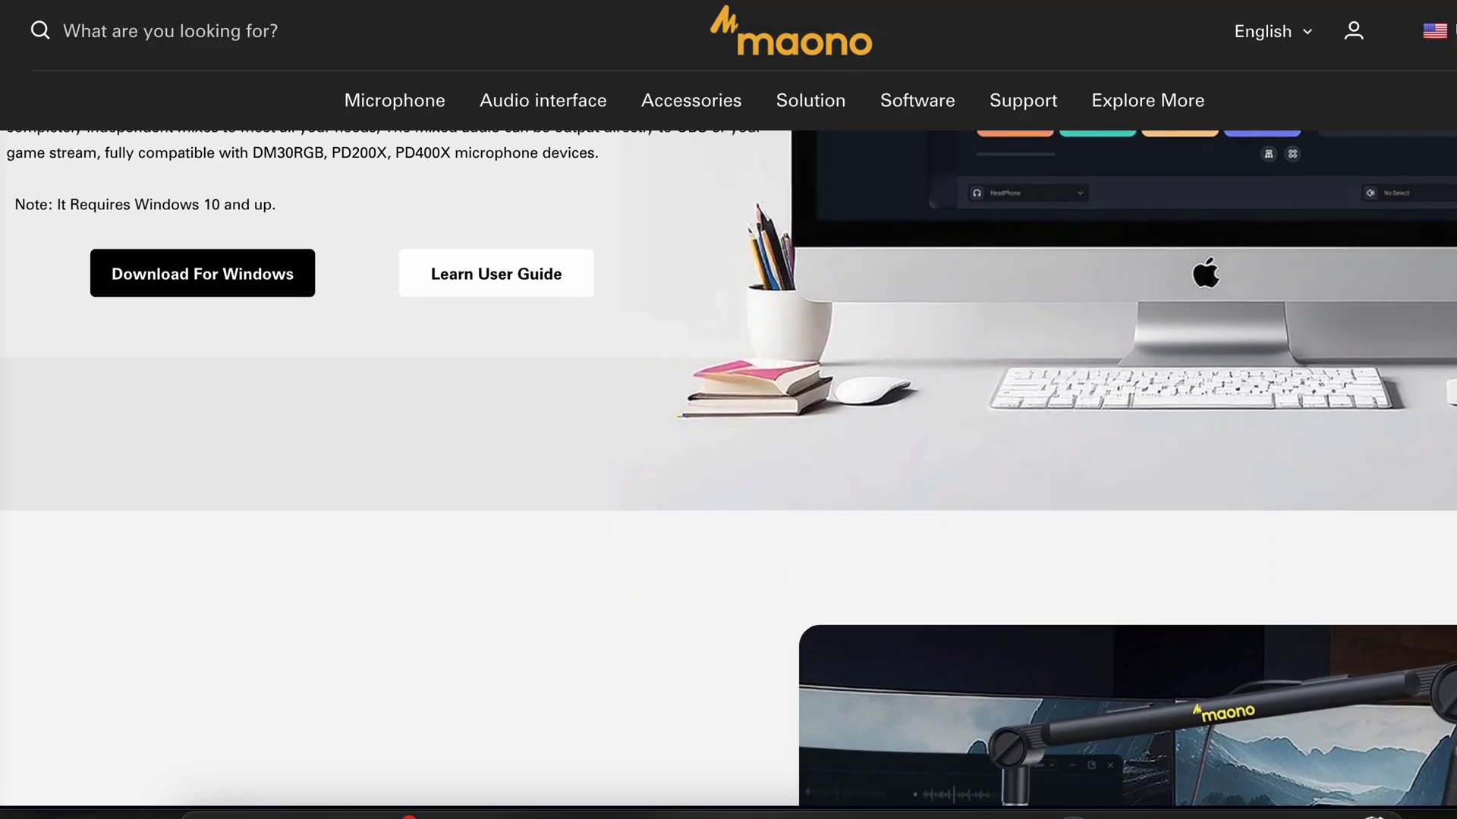
{"action": "scroll", "coordinate": [728, 456], "scroll_direction": "down", "scroll_amount": 7}
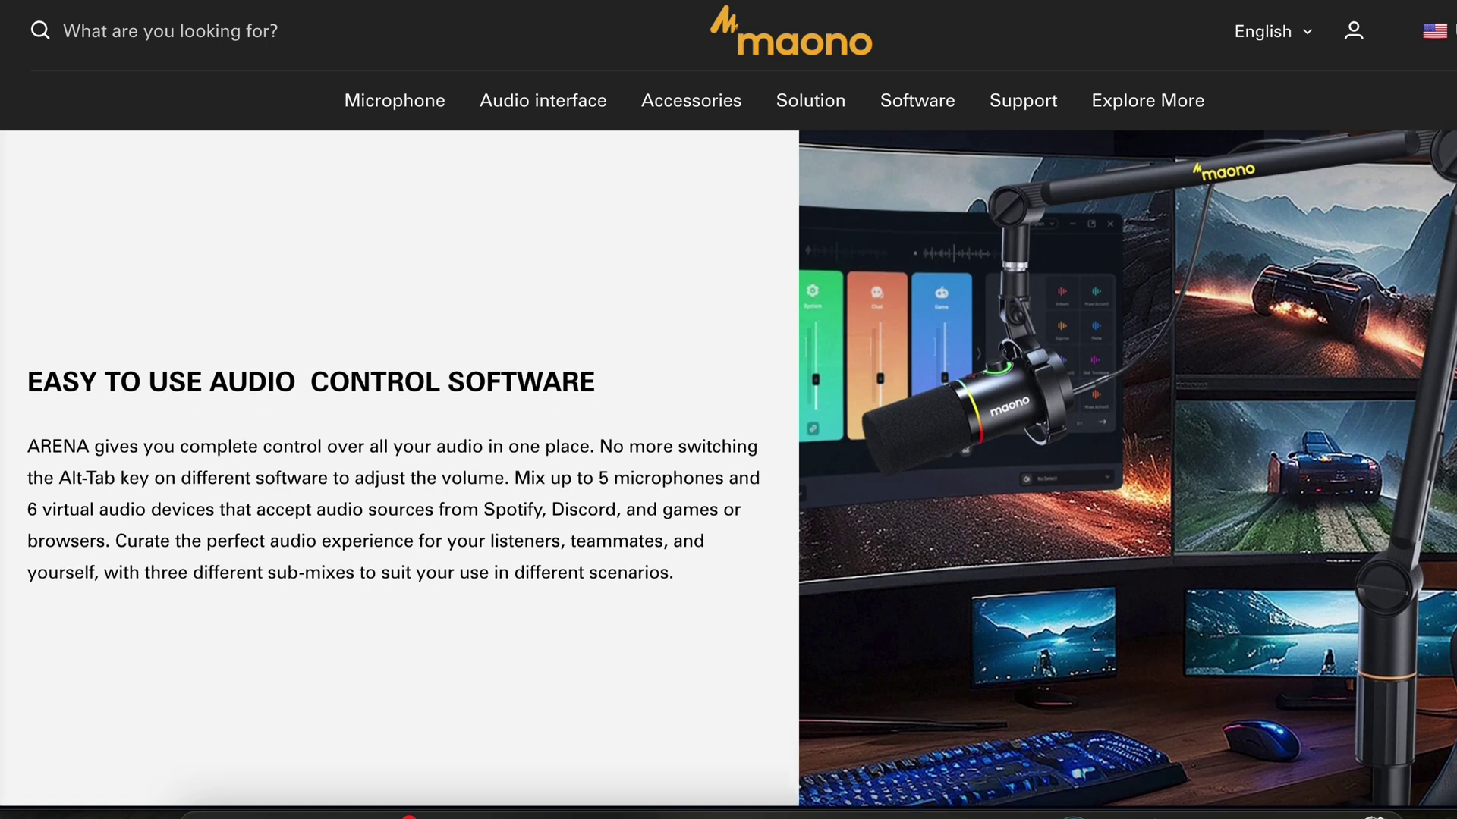
{"action": "scroll", "coordinate": [729, 456], "scroll_direction": "down", "scroll_amount": 8}
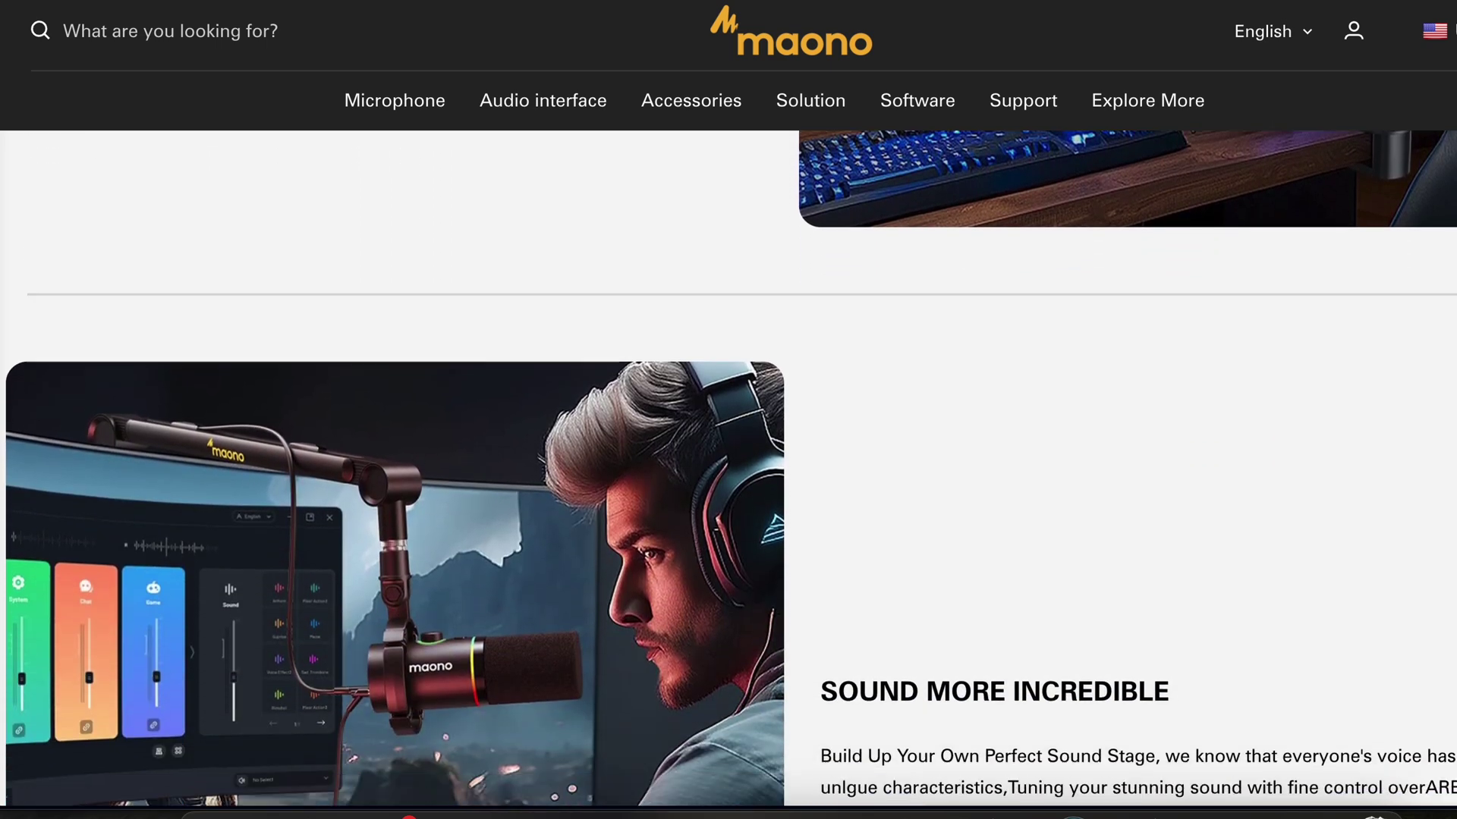
{"action": "scroll", "coordinate": [728, 455], "scroll_direction": "down", "scroll_amount": 3}
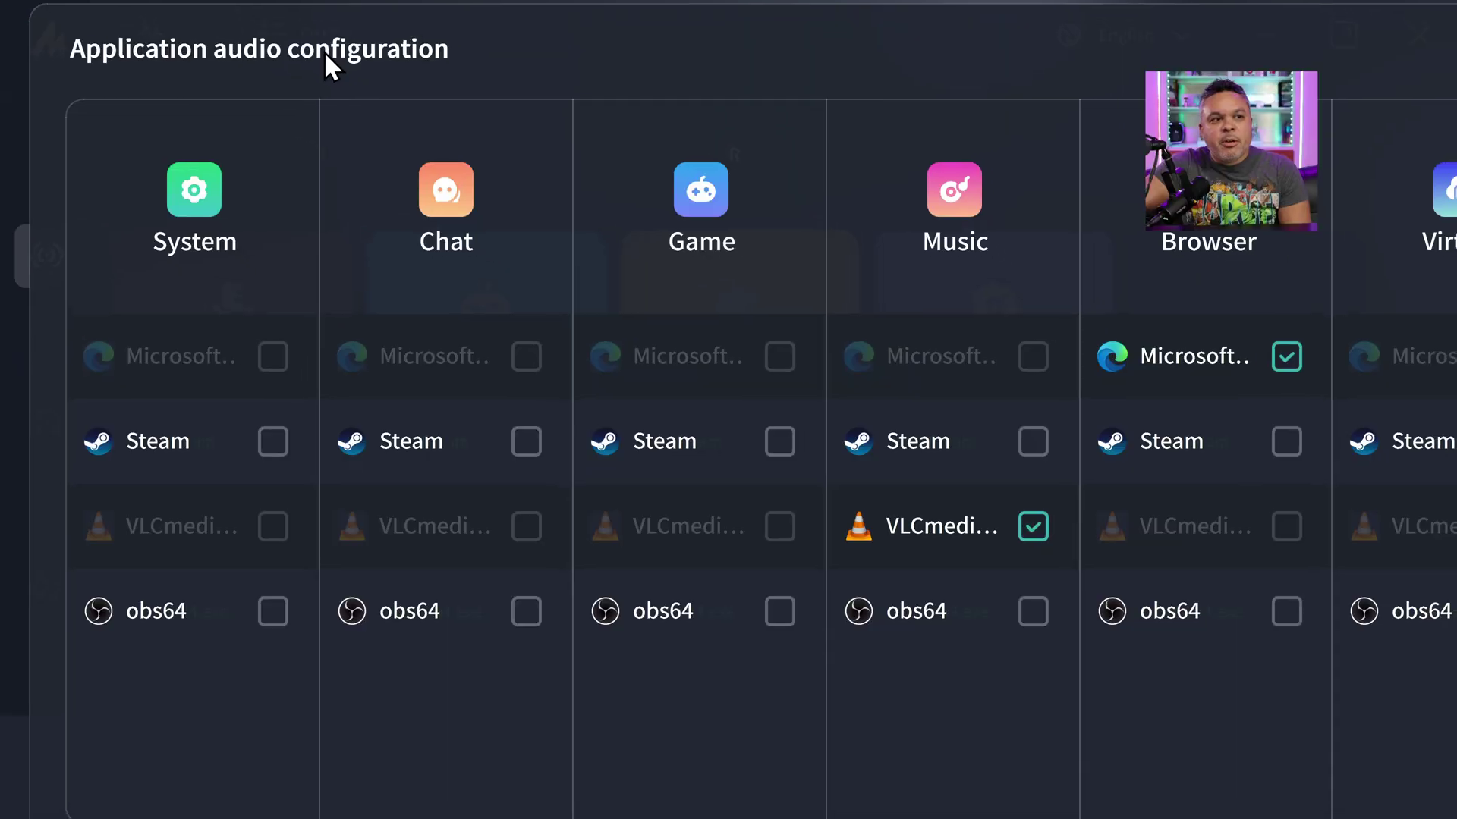
Step: Try assigning Steam to the System channel, and clear that assignment again
{"action": "left_click", "coordinate": [270, 449]}
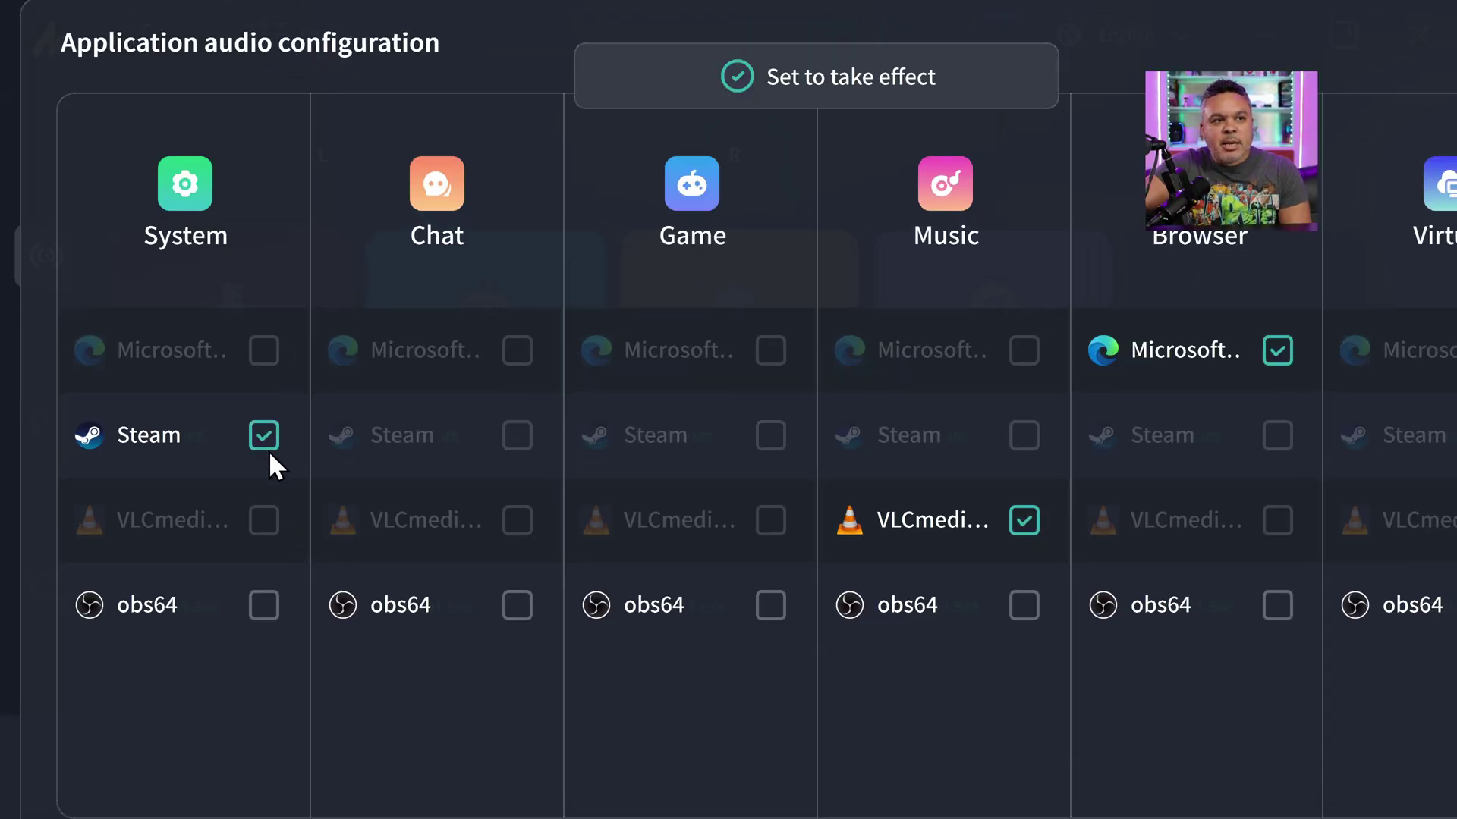
{"action": "left_click", "coordinate": [265, 433]}
{"action": "left_click_drag", "start_coordinate": [1121, 57], "coordinate": [1007, 68]}
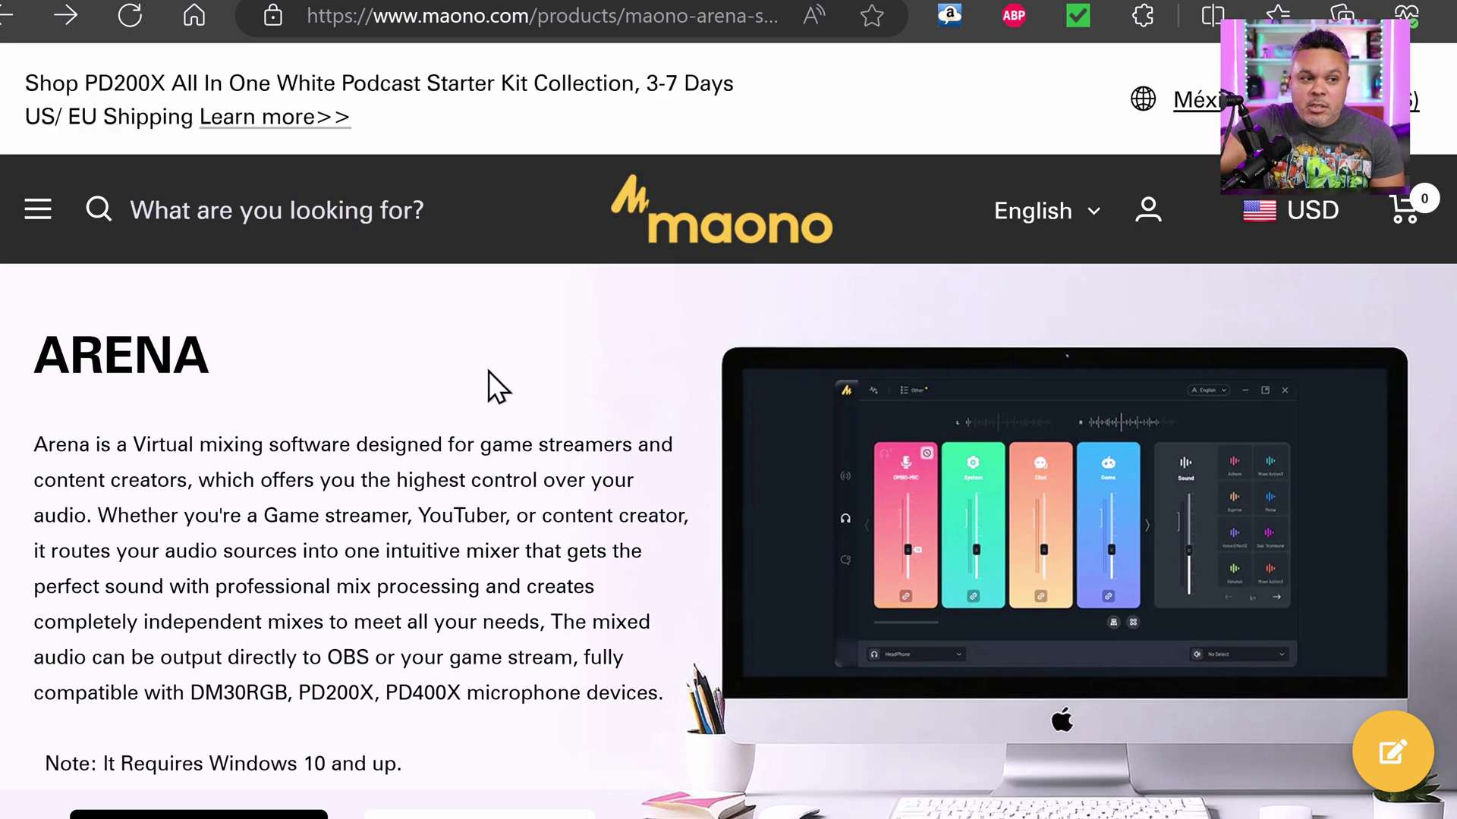
Step: Read the ARENA product page's software description, Windows requirement, download and user guide options, and audio control section
{"action": "scroll", "coordinate": [501, 367], "scroll_direction": "down", "scroll_amount": 1}
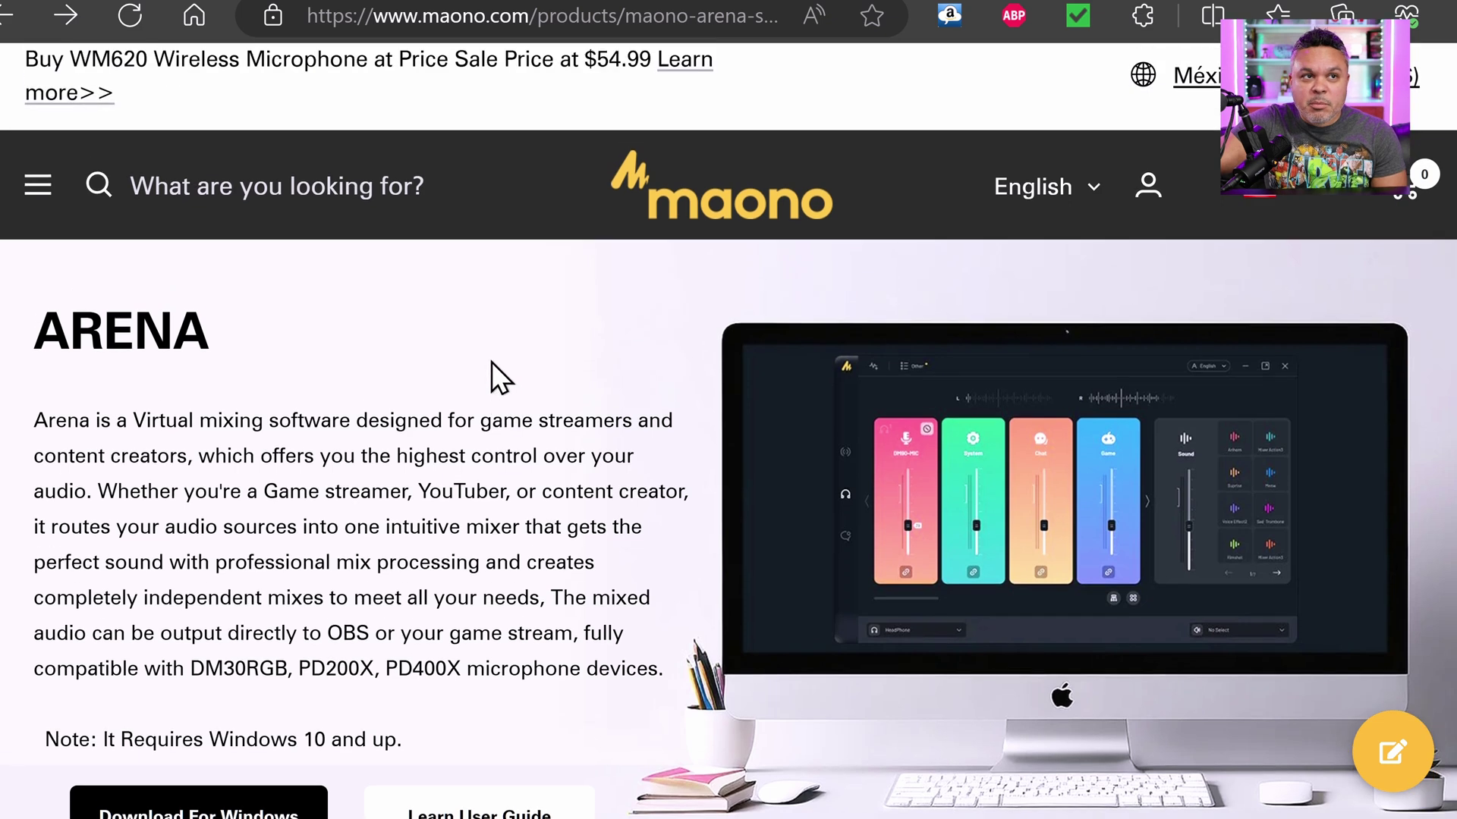
{"action": "scroll", "coordinate": [504, 359], "scroll_direction": "up", "scroll_amount": 1}
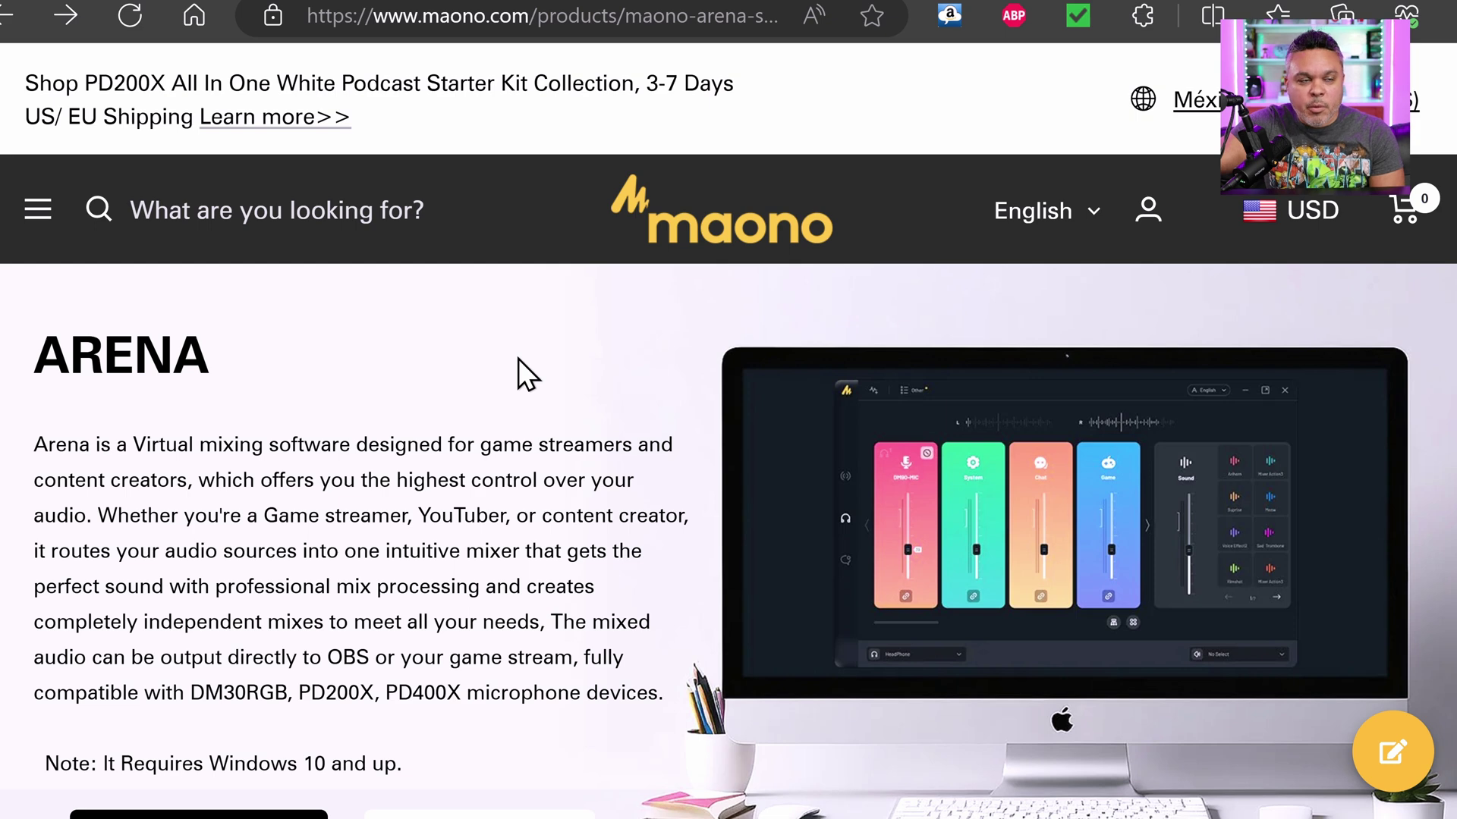
{"action": "scroll", "coordinate": [518, 358], "scroll_direction": "down", "scroll_amount": 1}
{"action": "scroll", "coordinate": [518, 358], "scroll_direction": "up", "scroll_amount": 1}
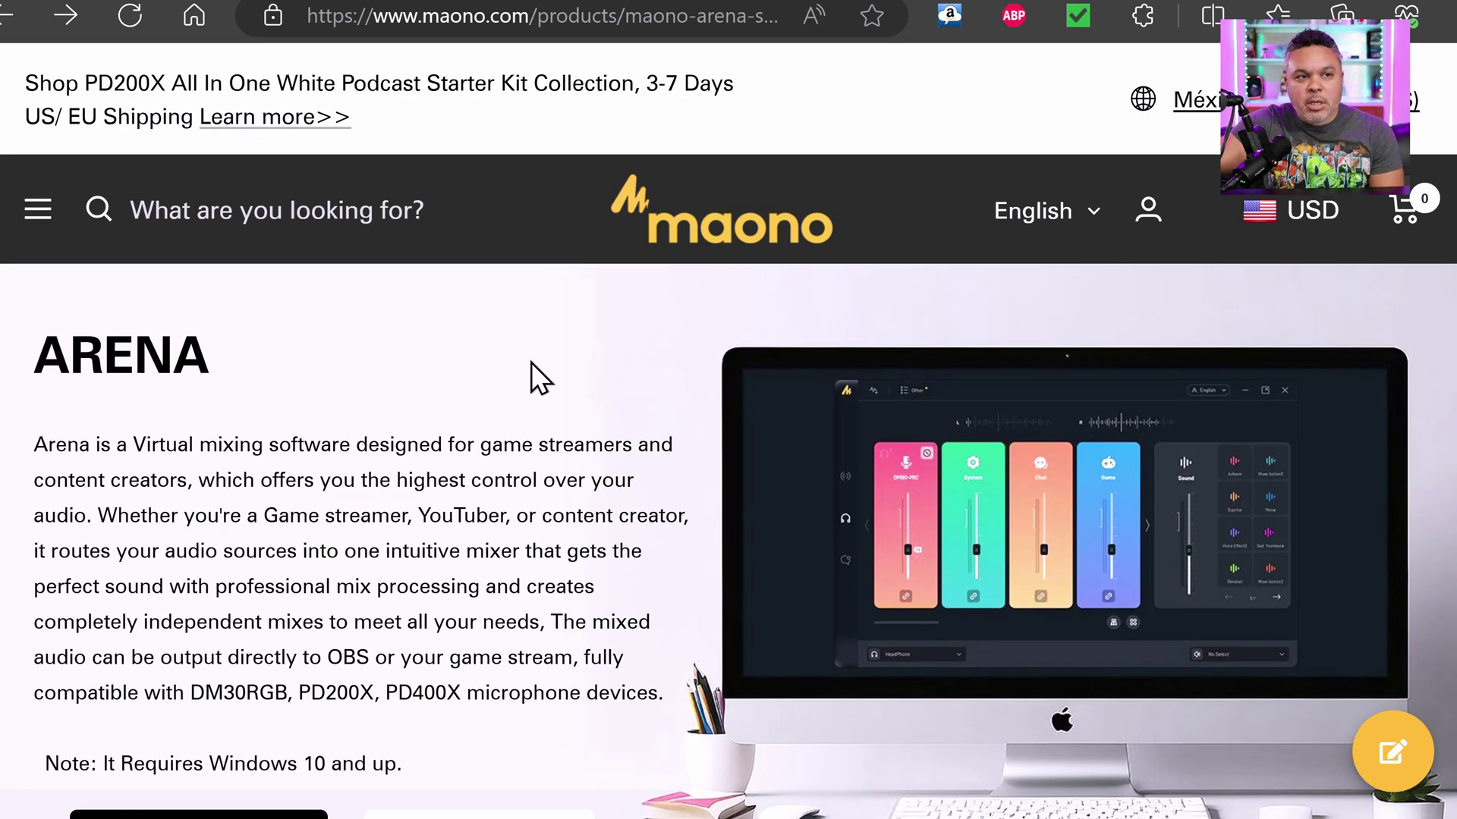
{"action": "scroll", "coordinate": [524, 364], "scroll_direction": "down", "scroll_amount": 2}
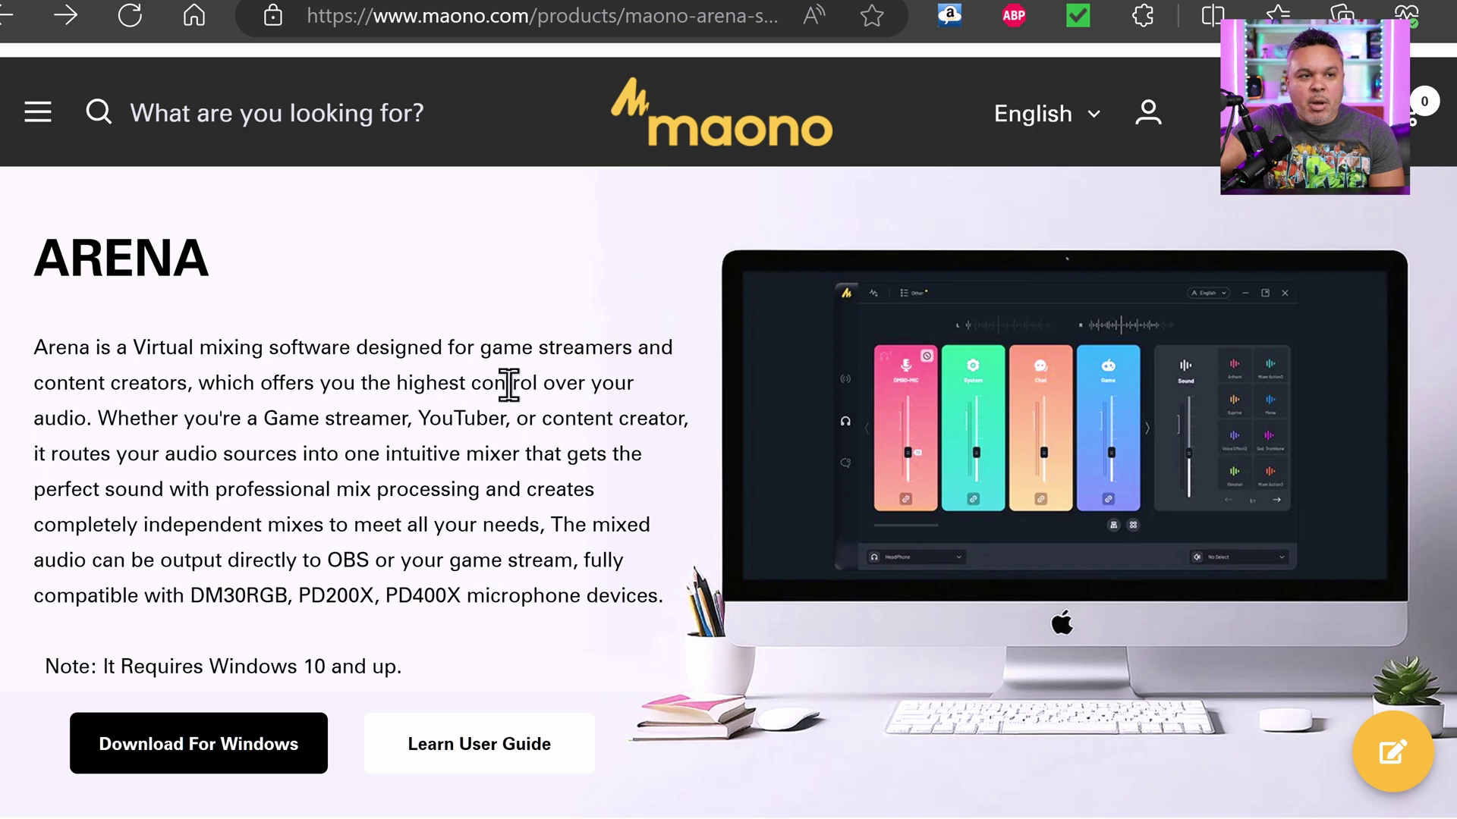
{"action": "scroll", "coordinate": [505, 400], "scroll_direction": "down", "scroll_amount": 1}
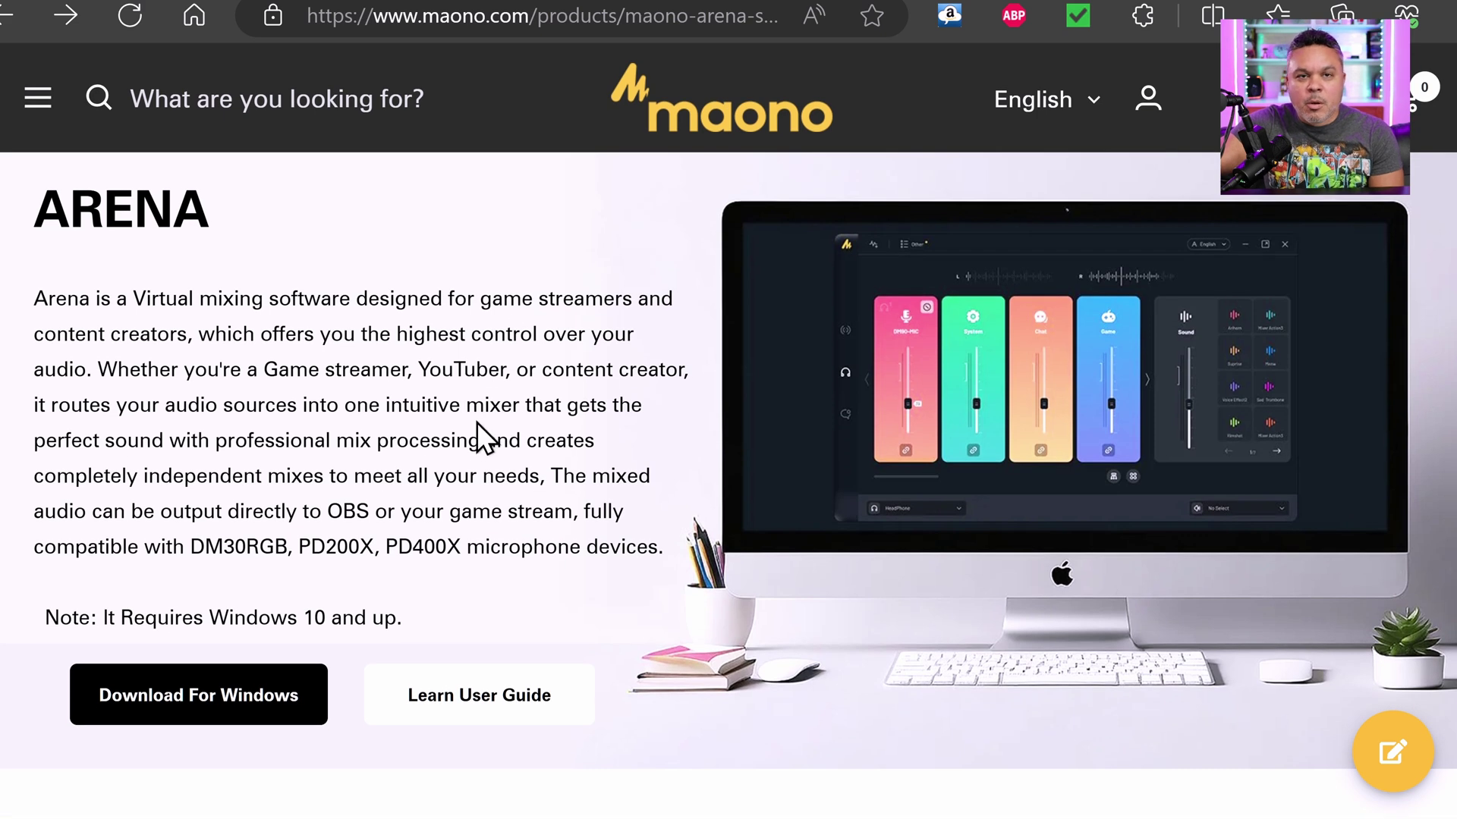
{"action": "scroll", "coordinate": [468, 425], "scroll_direction": "up", "scroll_amount": 2}
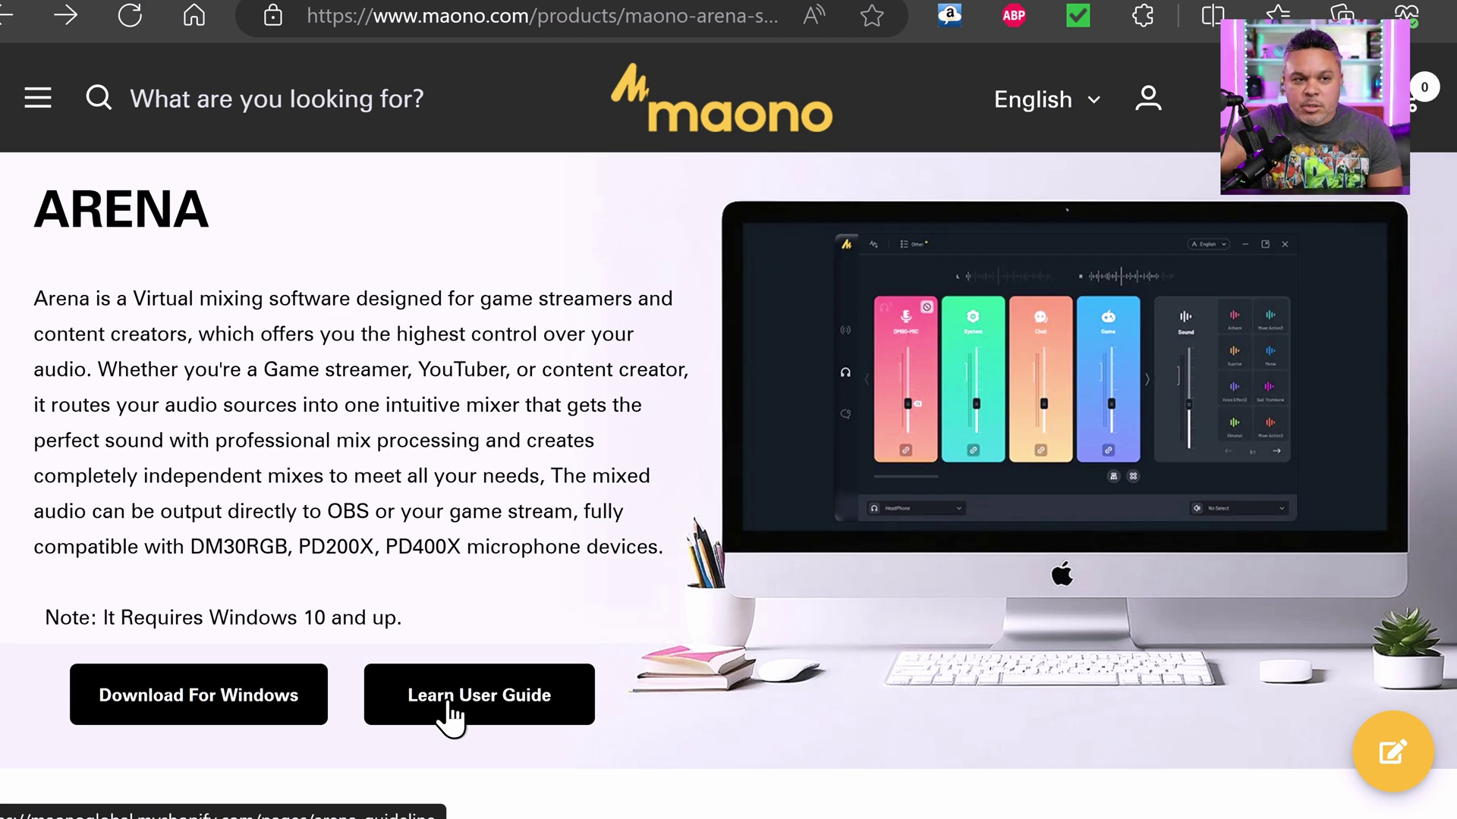
{"action": "scroll", "coordinate": [510, 635], "scroll_direction": "down", "scroll_amount": 3}
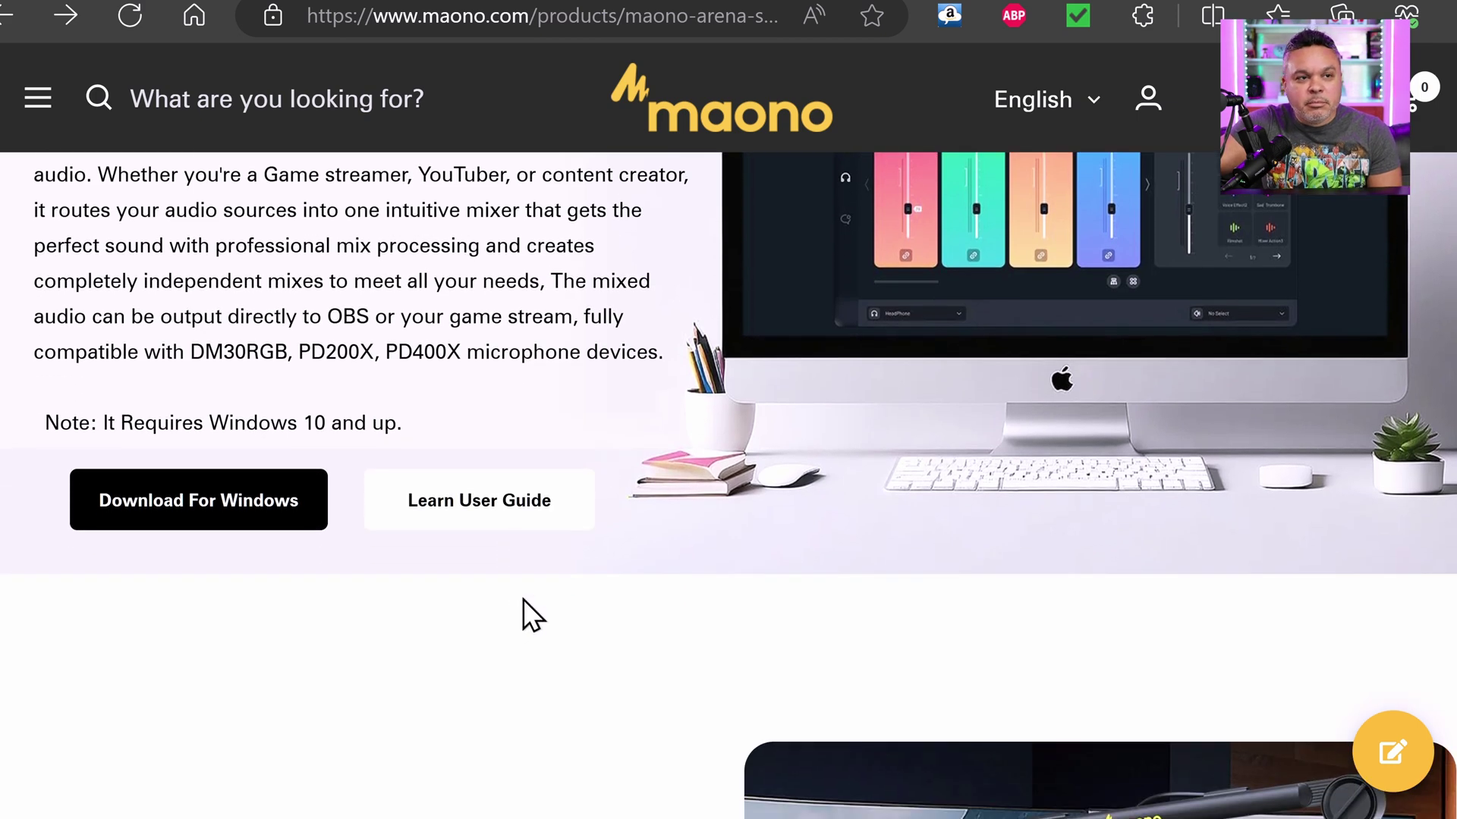
{"action": "scroll", "coordinate": [524, 605], "scroll_direction": "down", "scroll_amount": 2}
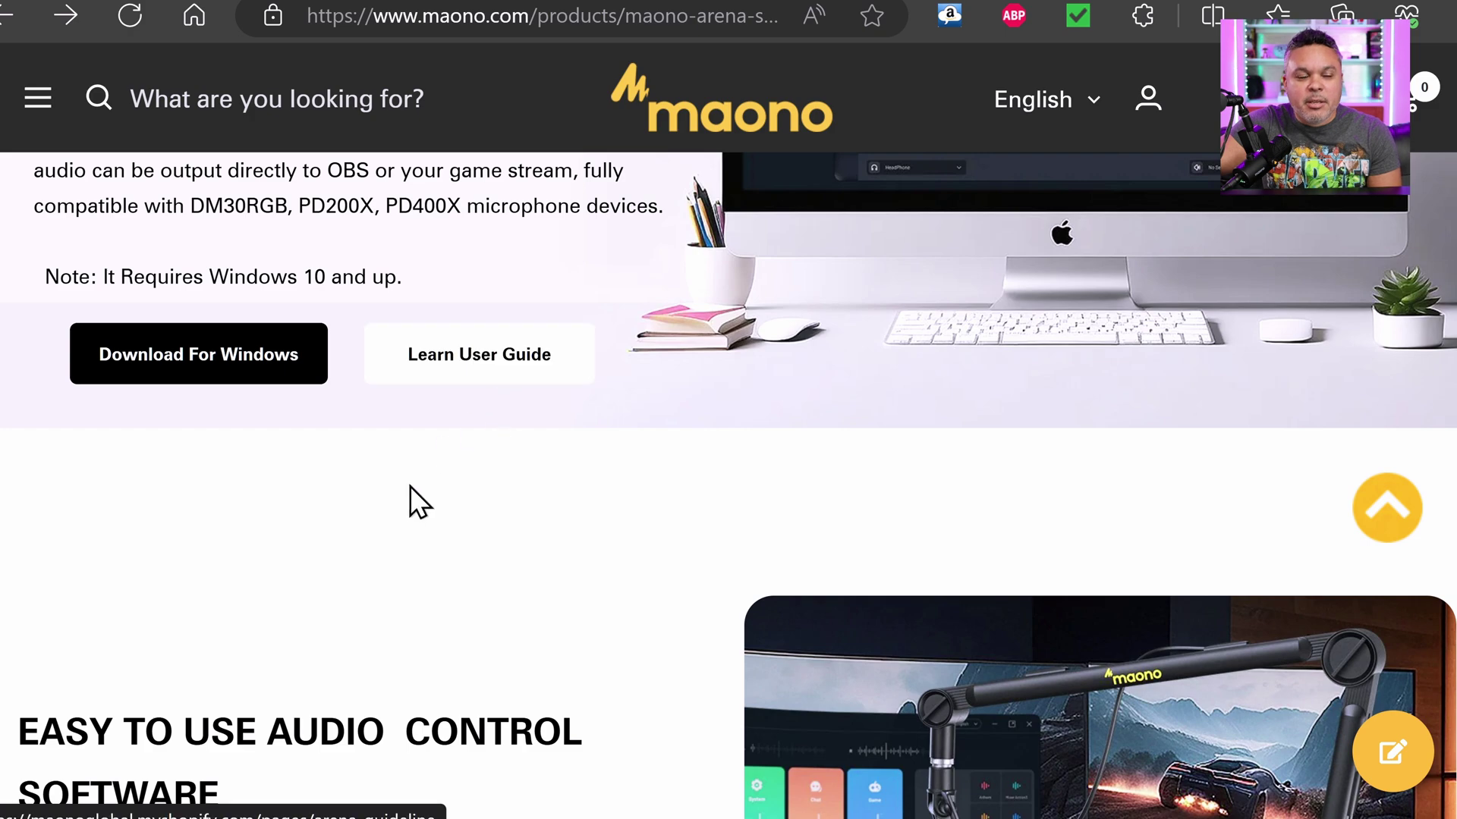
{"action": "scroll", "coordinate": [414, 489], "scroll_direction": "down", "scroll_amount": 5}
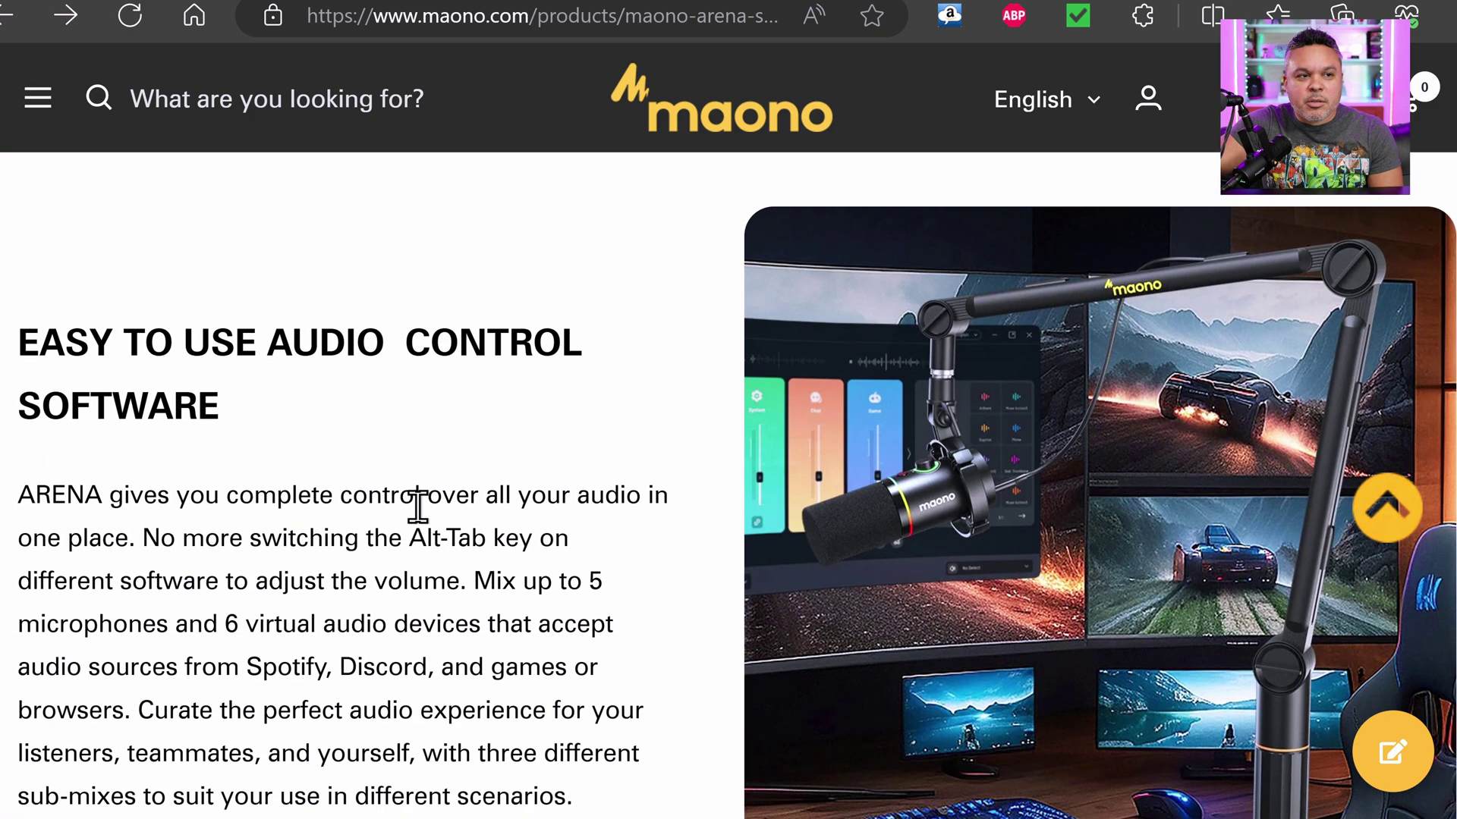
{"action": "scroll", "coordinate": [417, 507], "scroll_direction": "down", "scroll_amount": 1}
{"action": "scroll", "coordinate": [407, 498], "scroll_direction": "down", "scroll_amount": 2}
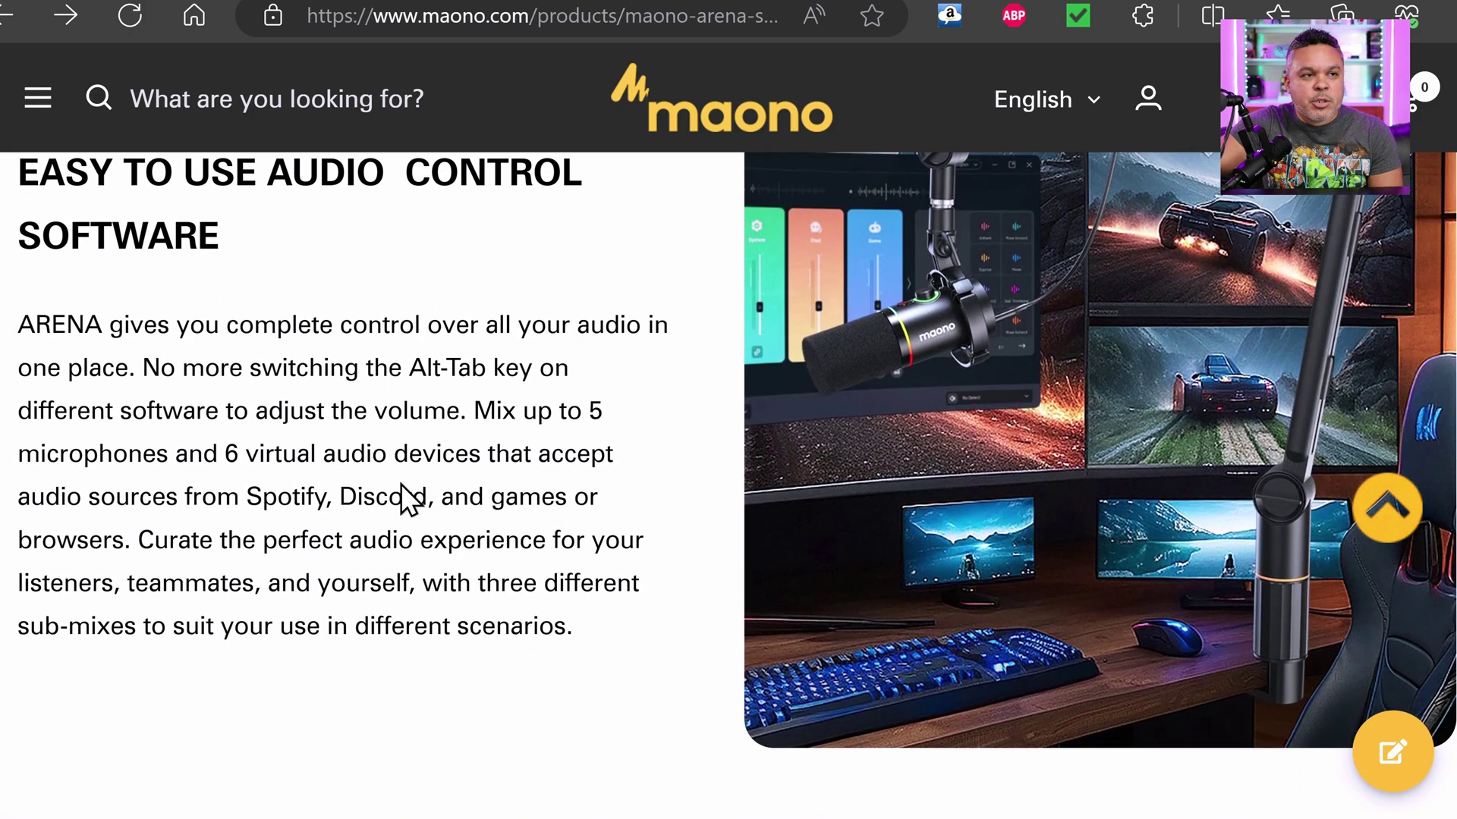
{"action": "scroll", "coordinate": [351, 465], "scroll_direction": "up", "scroll_amount": 2}
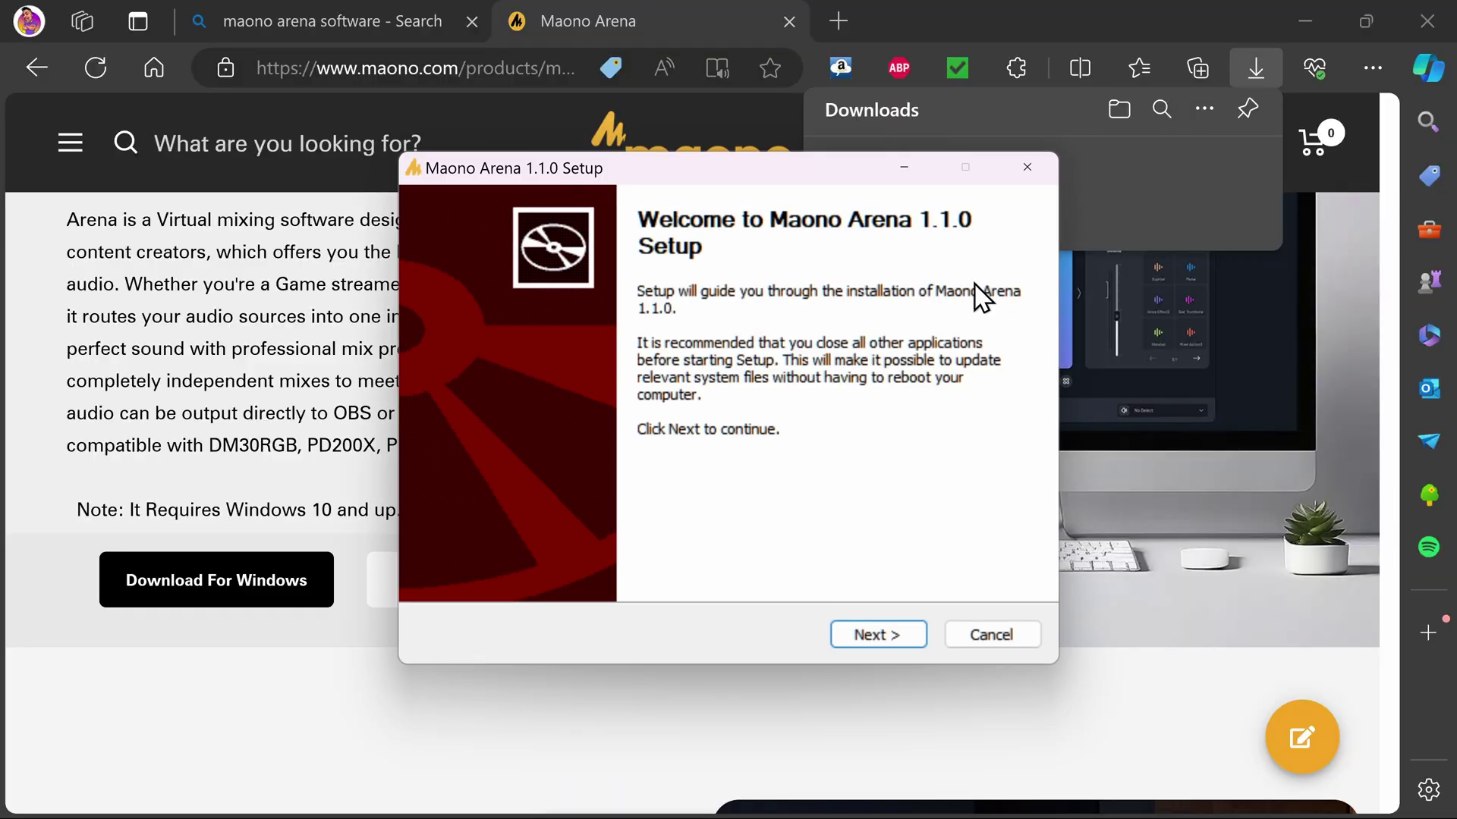
Step: Proceed through the Maono Arena 1.1.0 setup and launch Maono Arena from the desktop
{"action": "left_click", "coordinate": [868, 634]}
{"action": "left_click", "coordinate": [875, 635]}
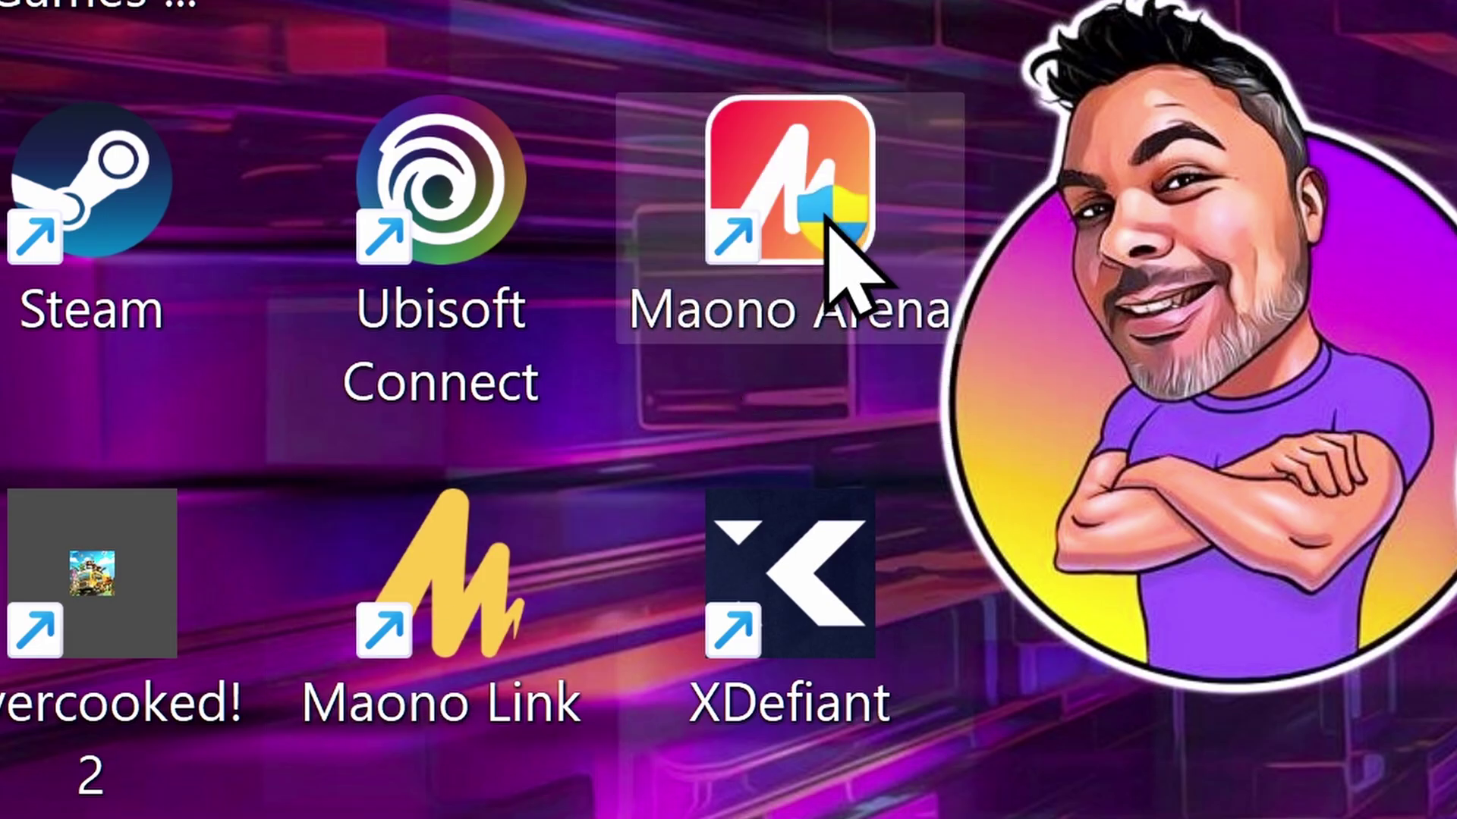
{"action": "left_click", "coordinate": [677, 122]}
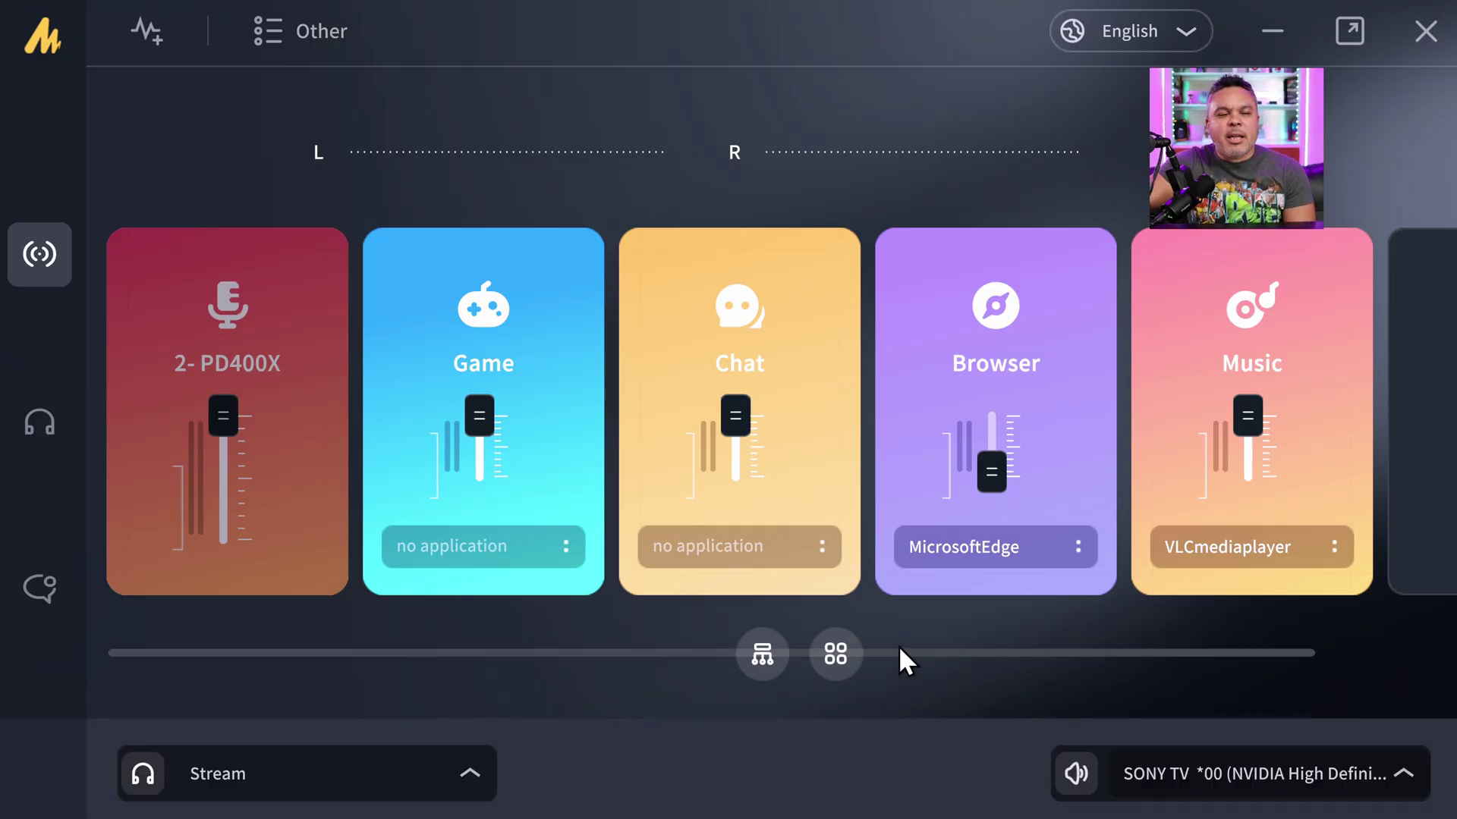
Step: Look through the mixer's channel strips and show the list of channels that can be added
{"action": "left_click_drag", "start_coordinate": [589, 651], "coordinate": [266, 663]}
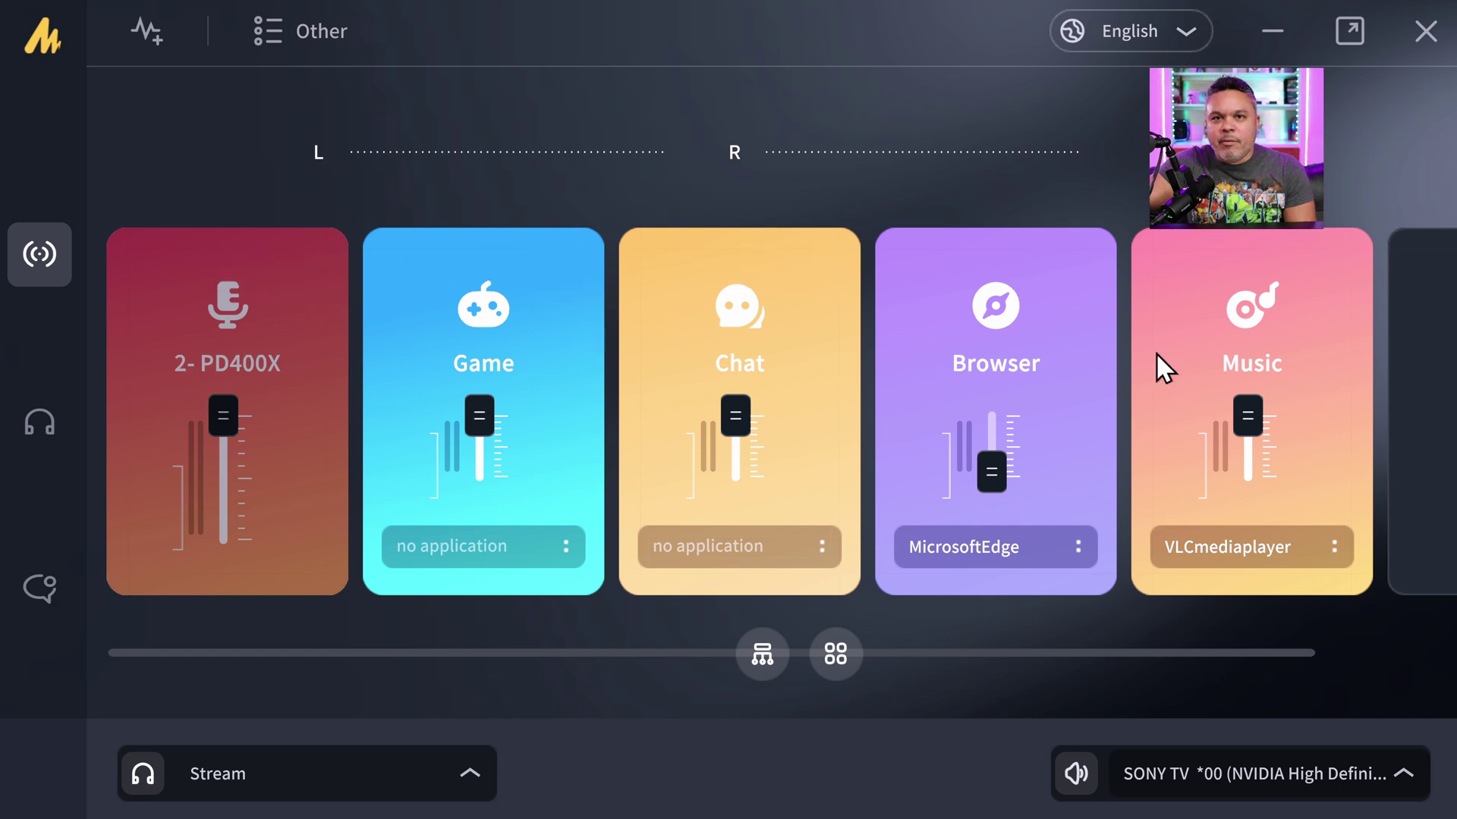
{"action": "left_click_drag", "start_coordinate": [906, 650], "coordinate": [1006, 652]}
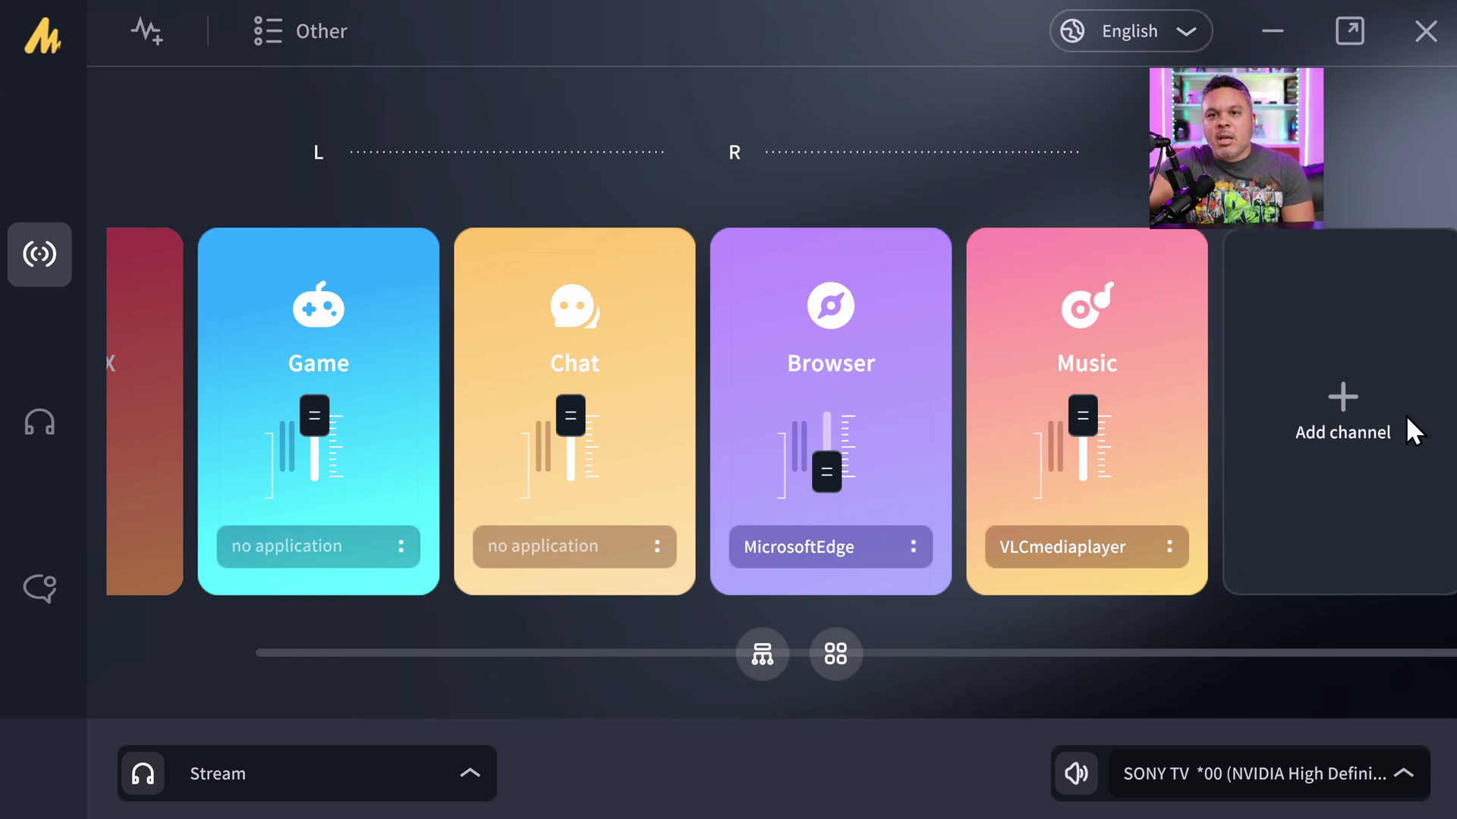
{"action": "left_click", "coordinate": [1373, 393]}
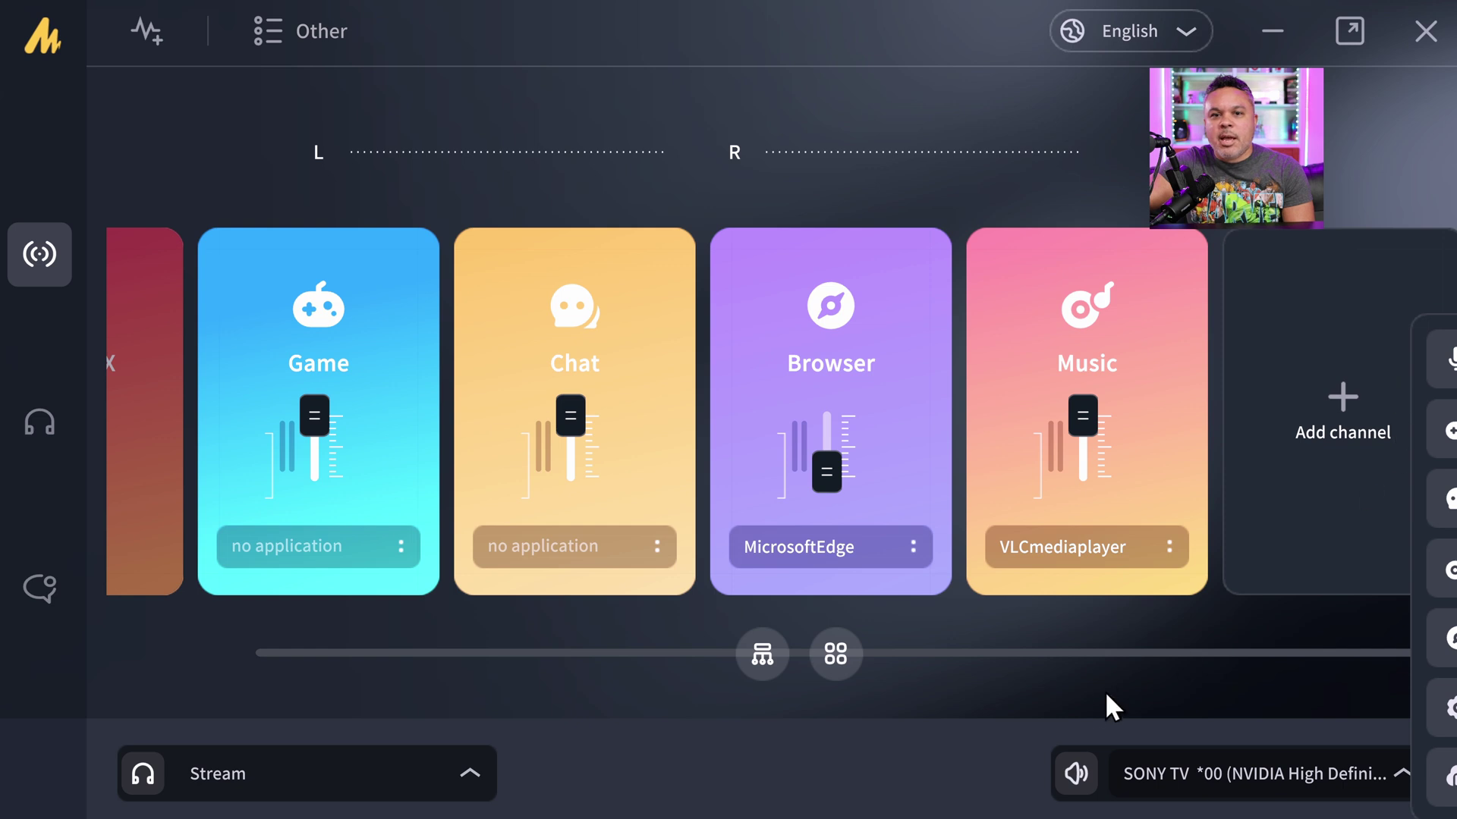
Step: View the virtual audio sources in Audio Source Management, remove Music from the interface, and apply the change
{"action": "left_click", "coordinate": [262, 30]}
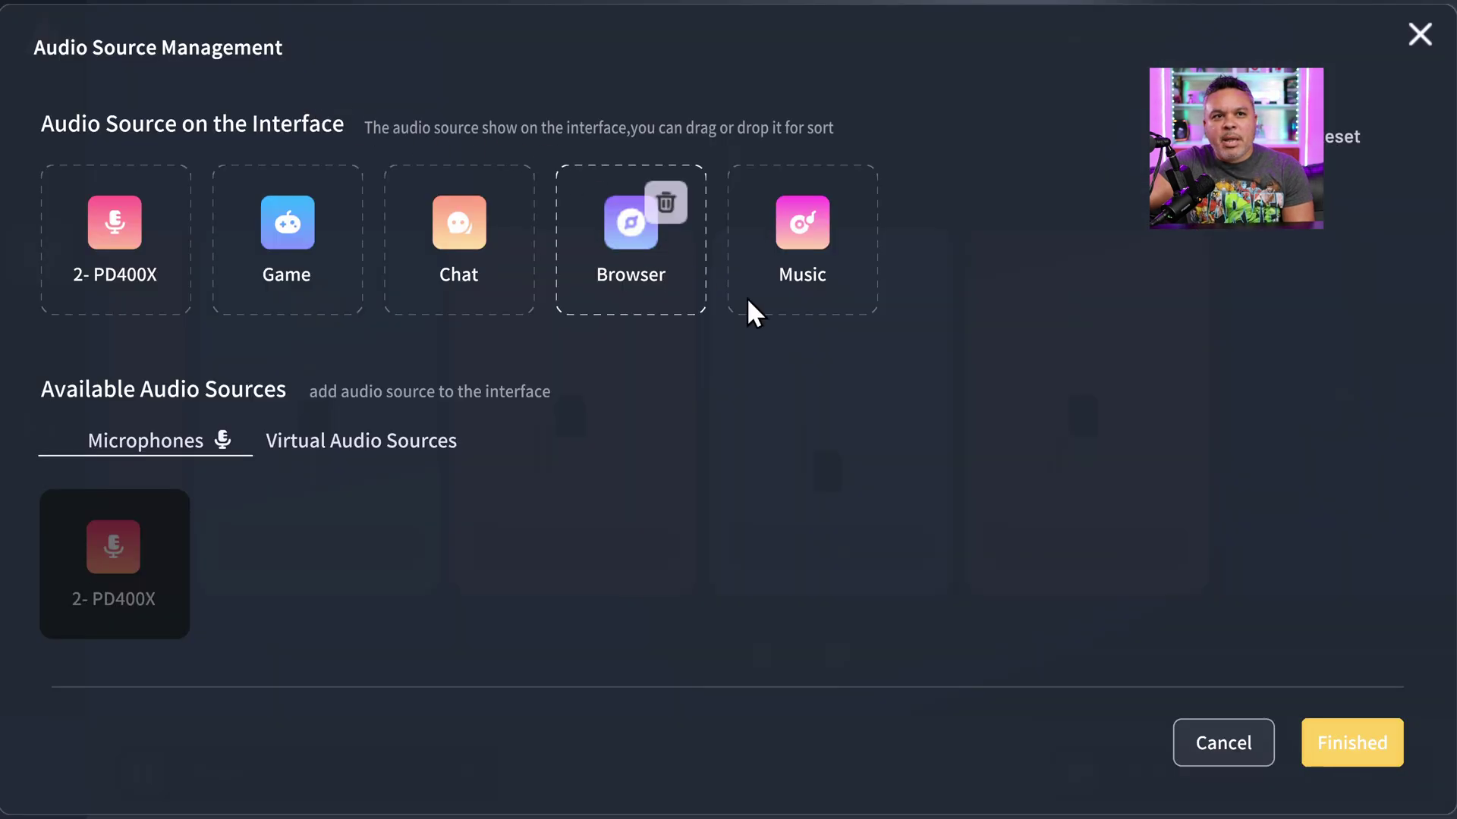
{"action": "left_click", "coordinate": [327, 448]}
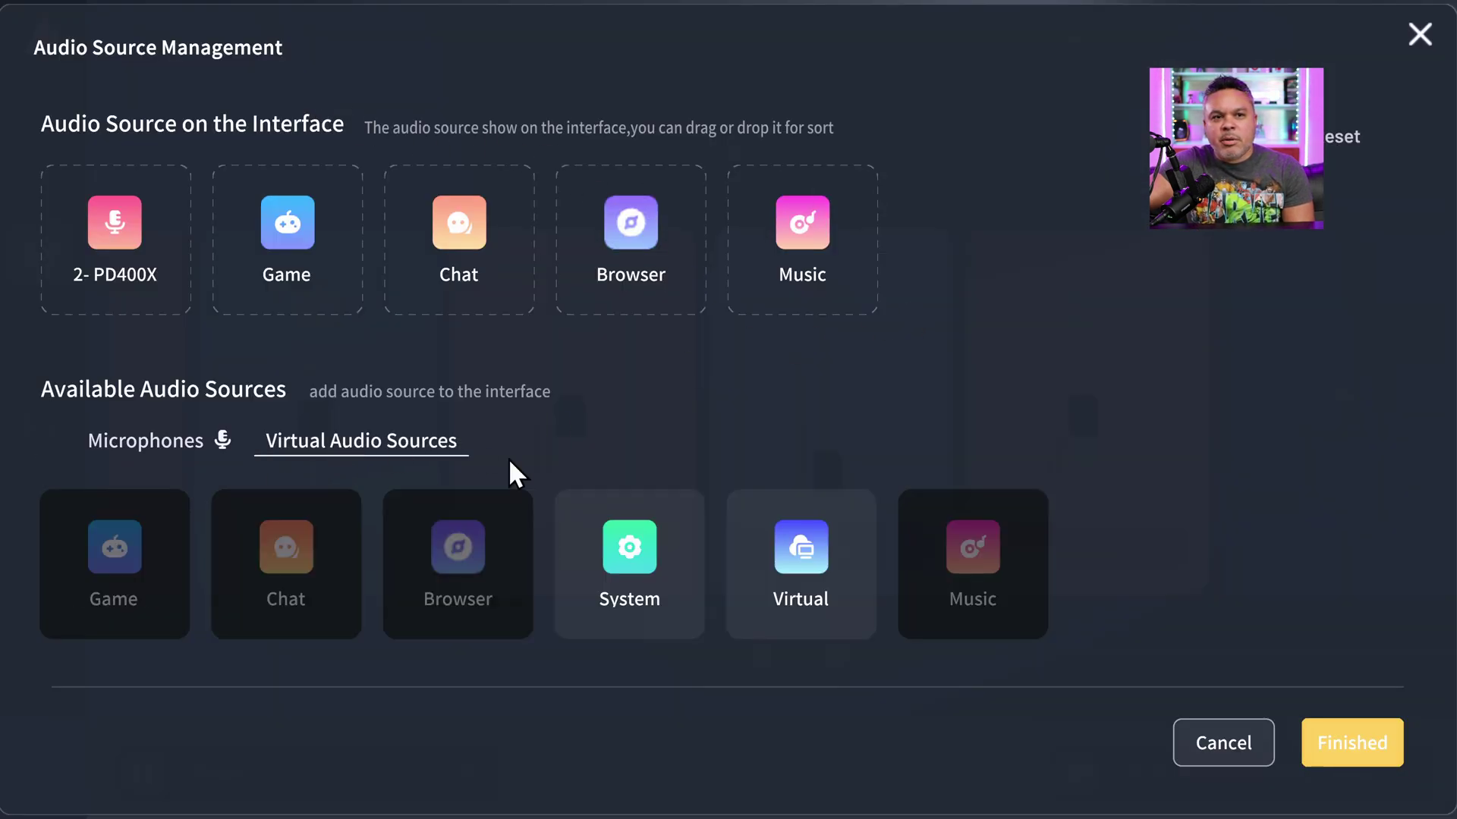
{"action": "mouse_move", "coordinate": [652, 578]}
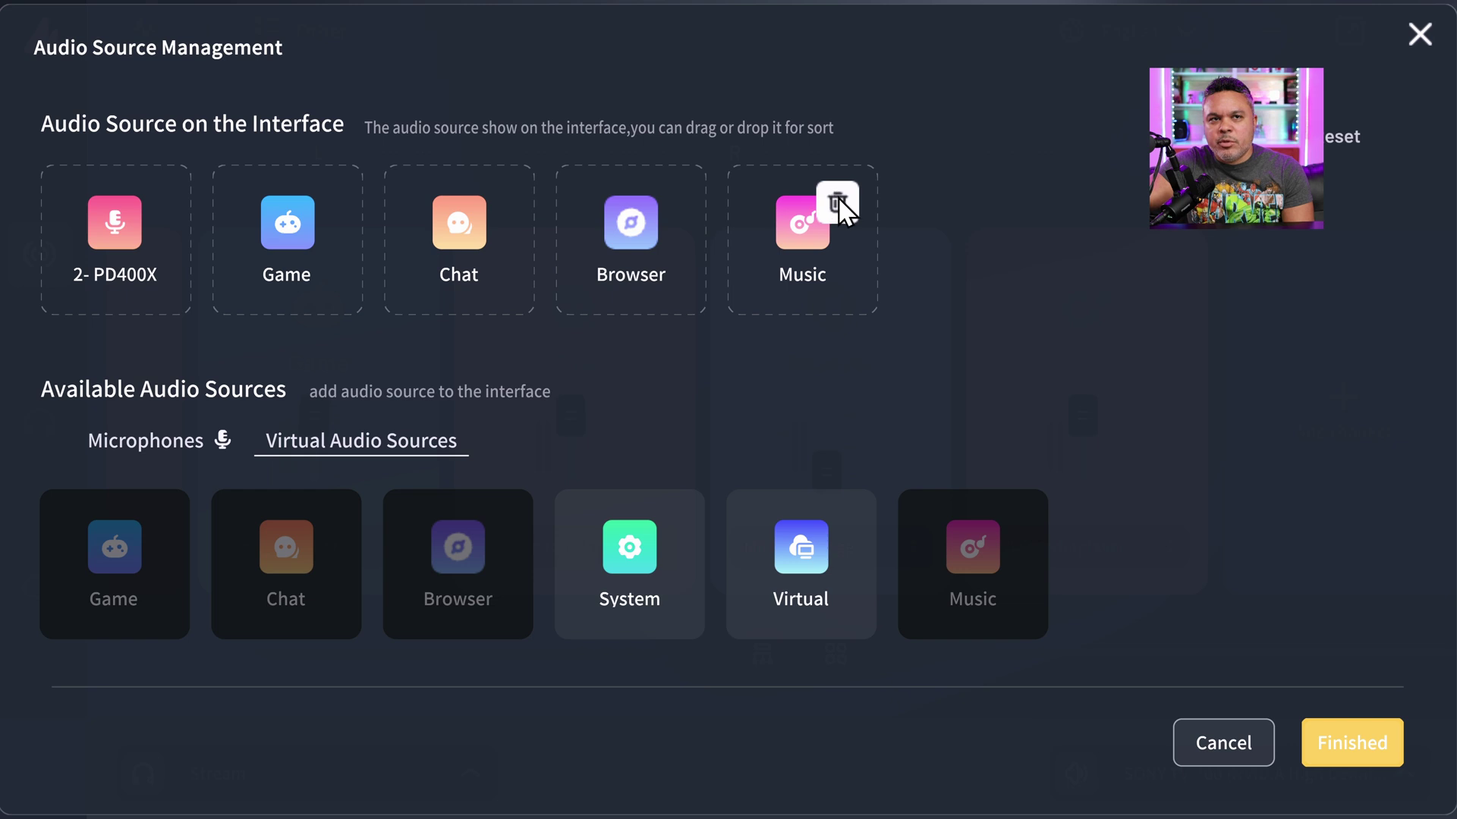
{"action": "left_click", "coordinate": [838, 203]}
{"action": "left_click", "coordinate": [1314, 739]}
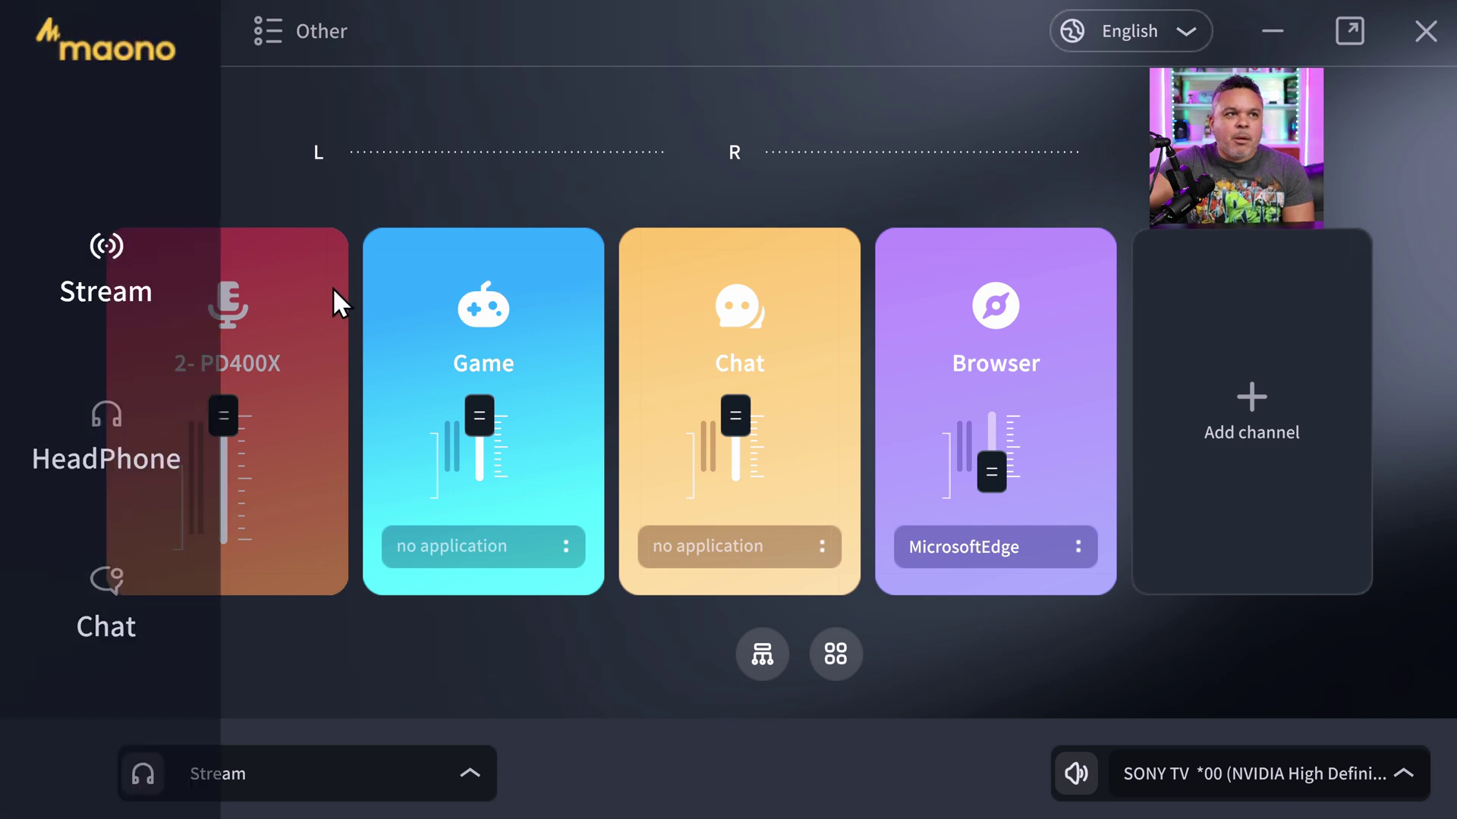
Step: Try routing Steam to the System channel in the application audio configuration, clear it again, and close the configuration
{"action": "mouse_move", "coordinate": [61, 52]}
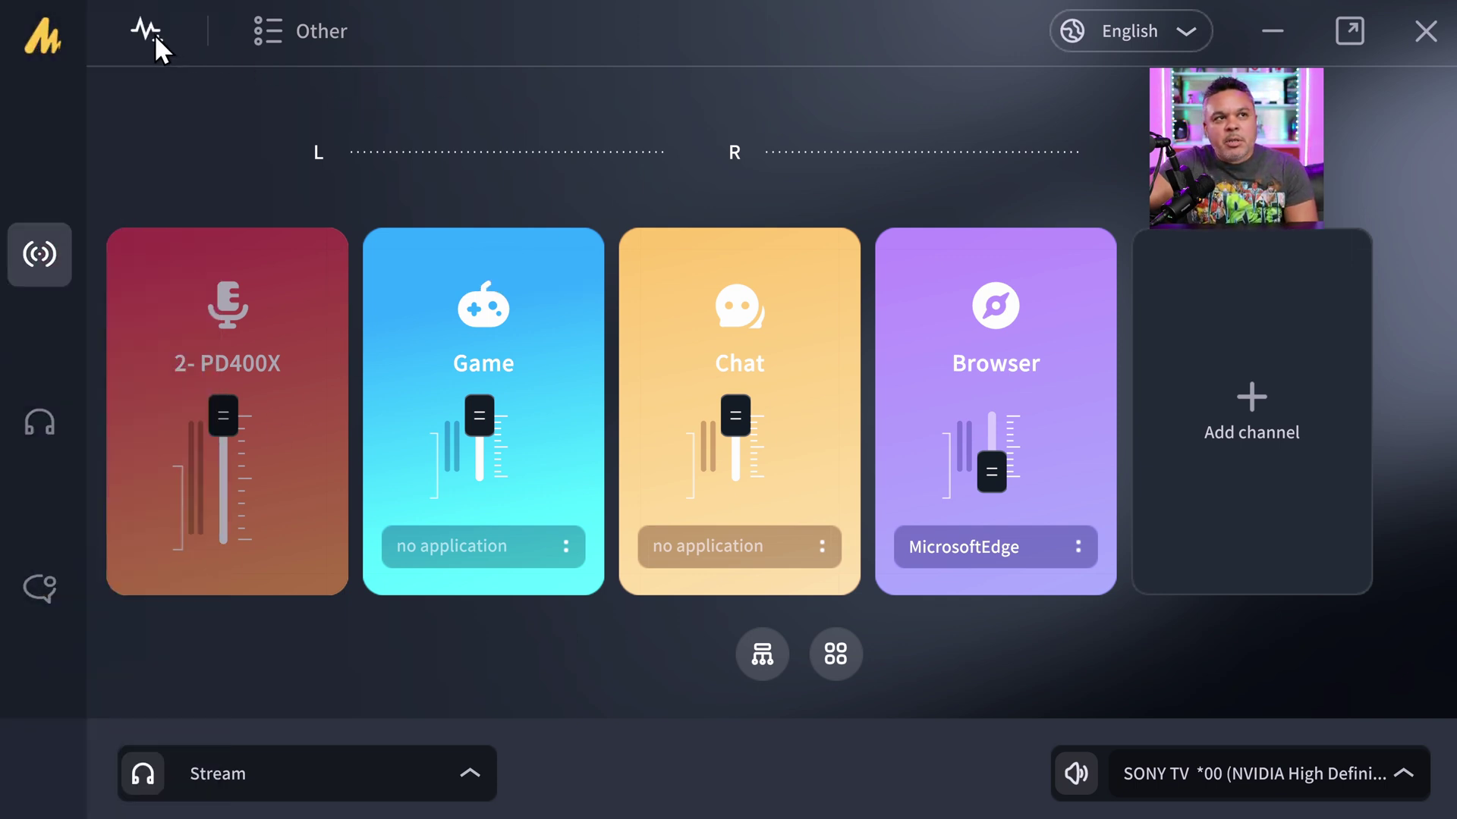
{"action": "left_click", "coordinate": [146, 32]}
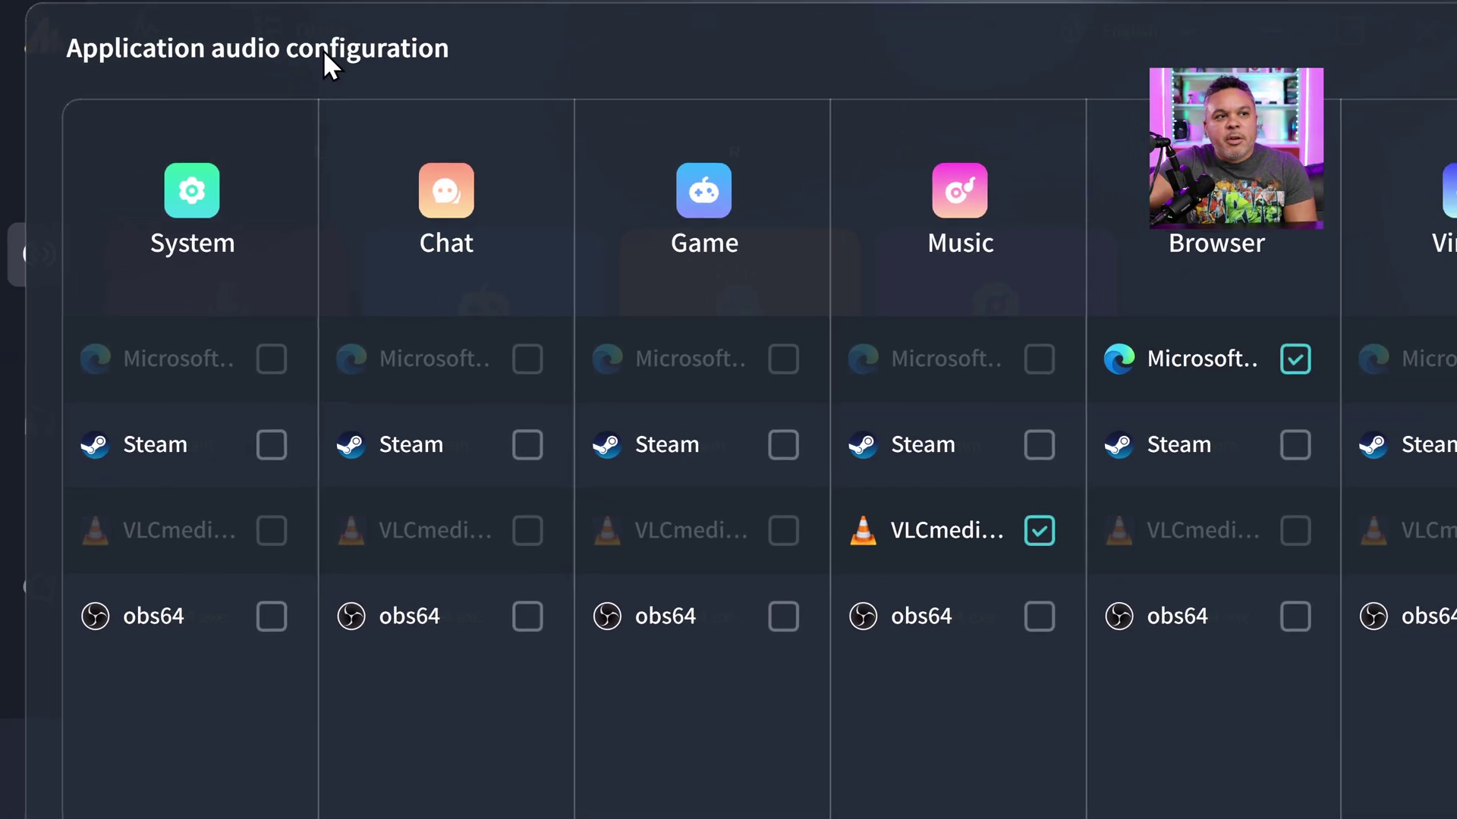
{"action": "left_click", "coordinate": [264, 449]}
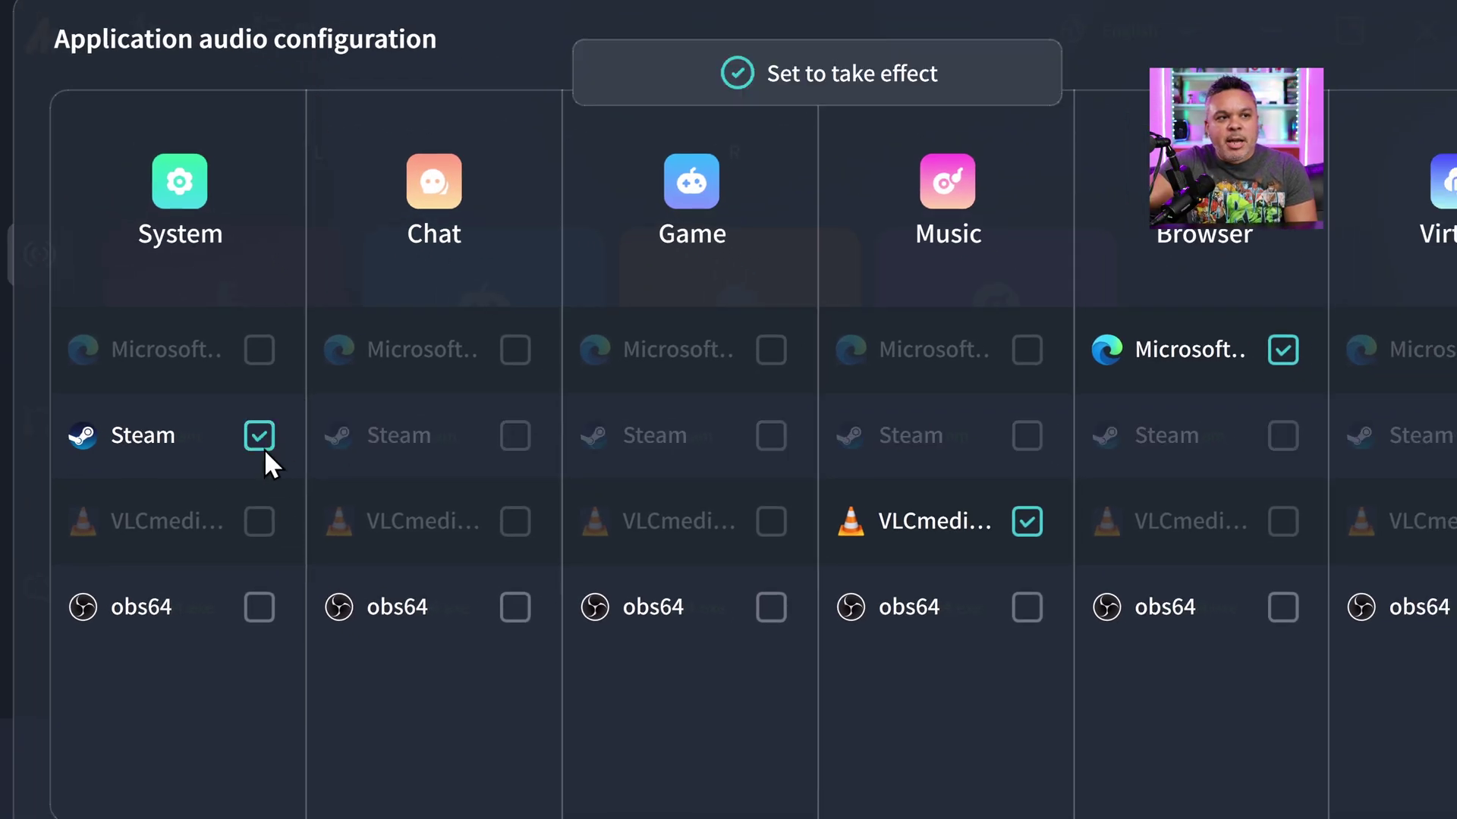
{"action": "left_click", "coordinate": [261, 435]}
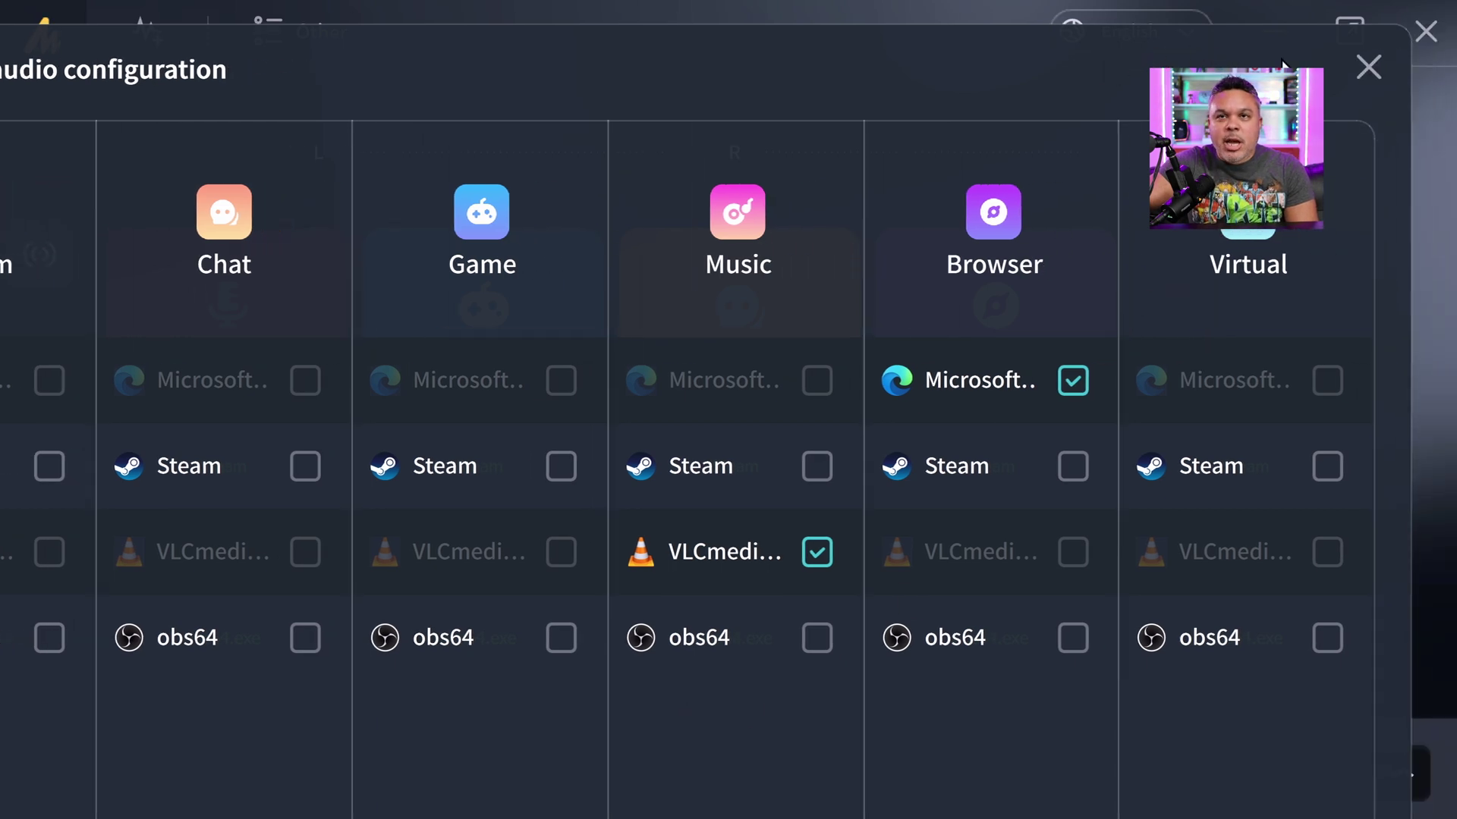
{"action": "left_click", "coordinate": [1368, 67]}
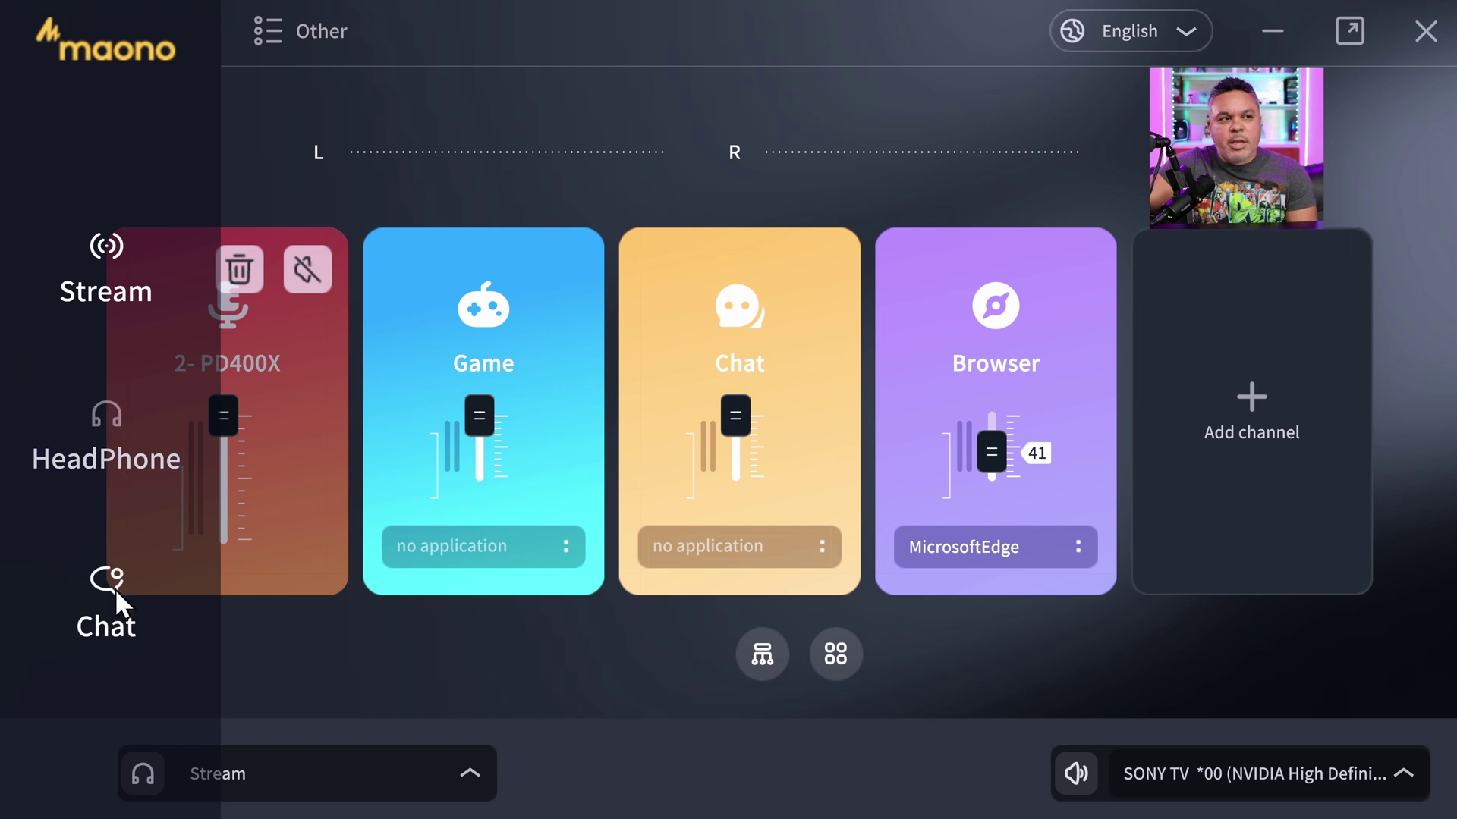
Step: Review the Stream mix and switch the mixer to the HeadPhone mix
{"action": "left_click", "coordinate": [124, 250]}
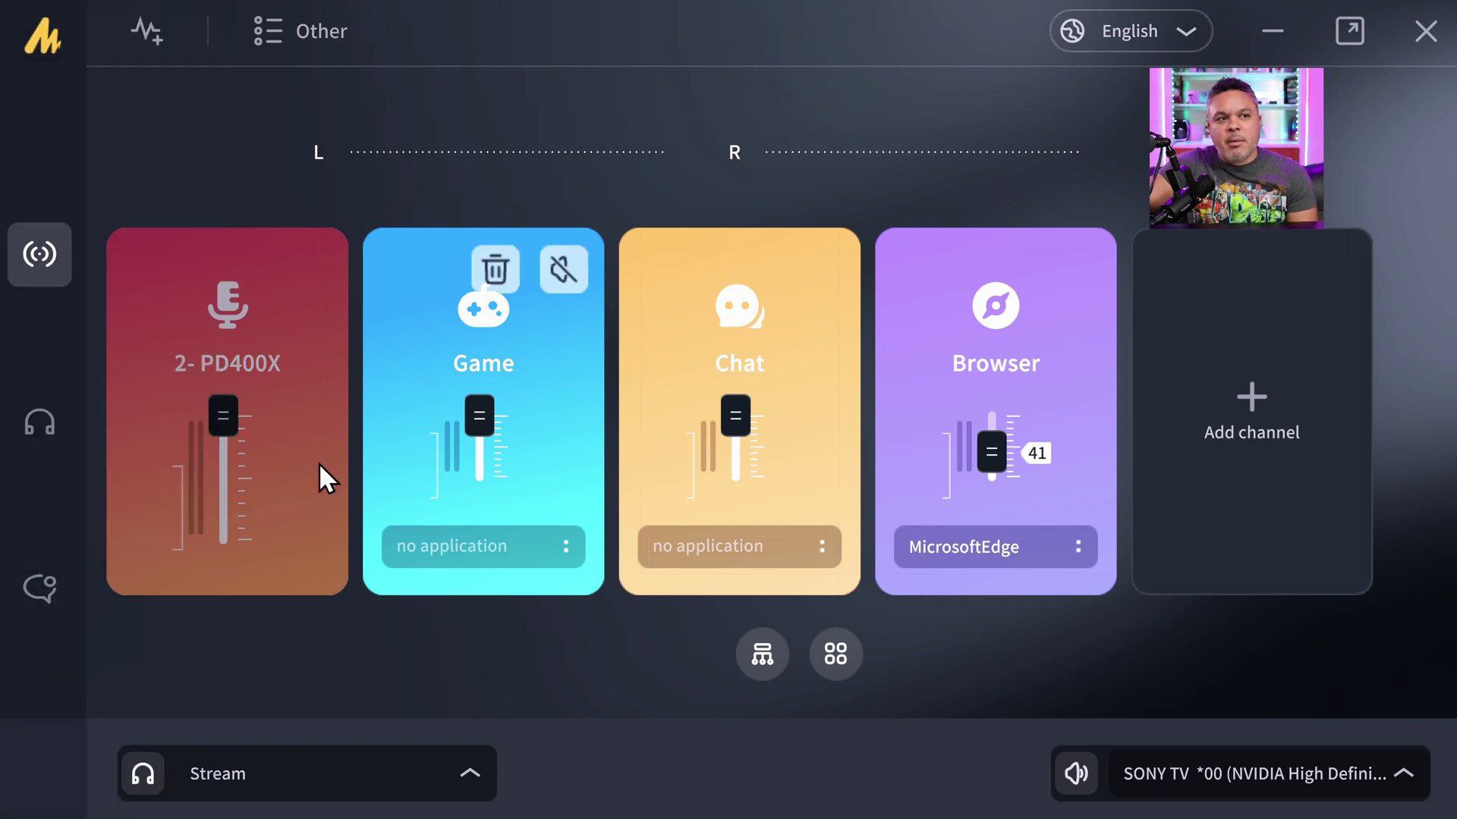
{"action": "mouse_move", "coordinate": [35, 254]}
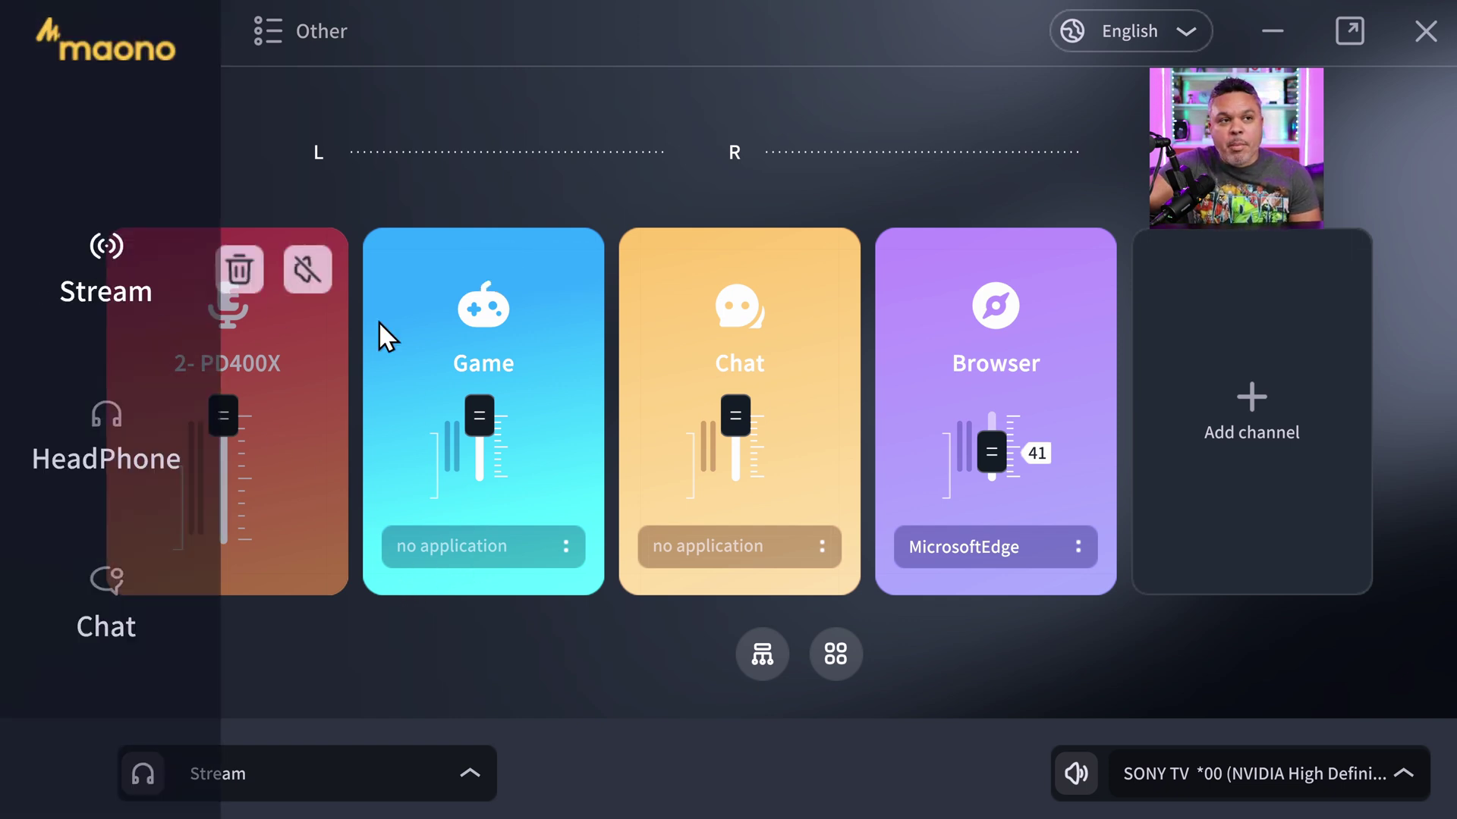
{"action": "mouse_move", "coordinate": [326, 421]}
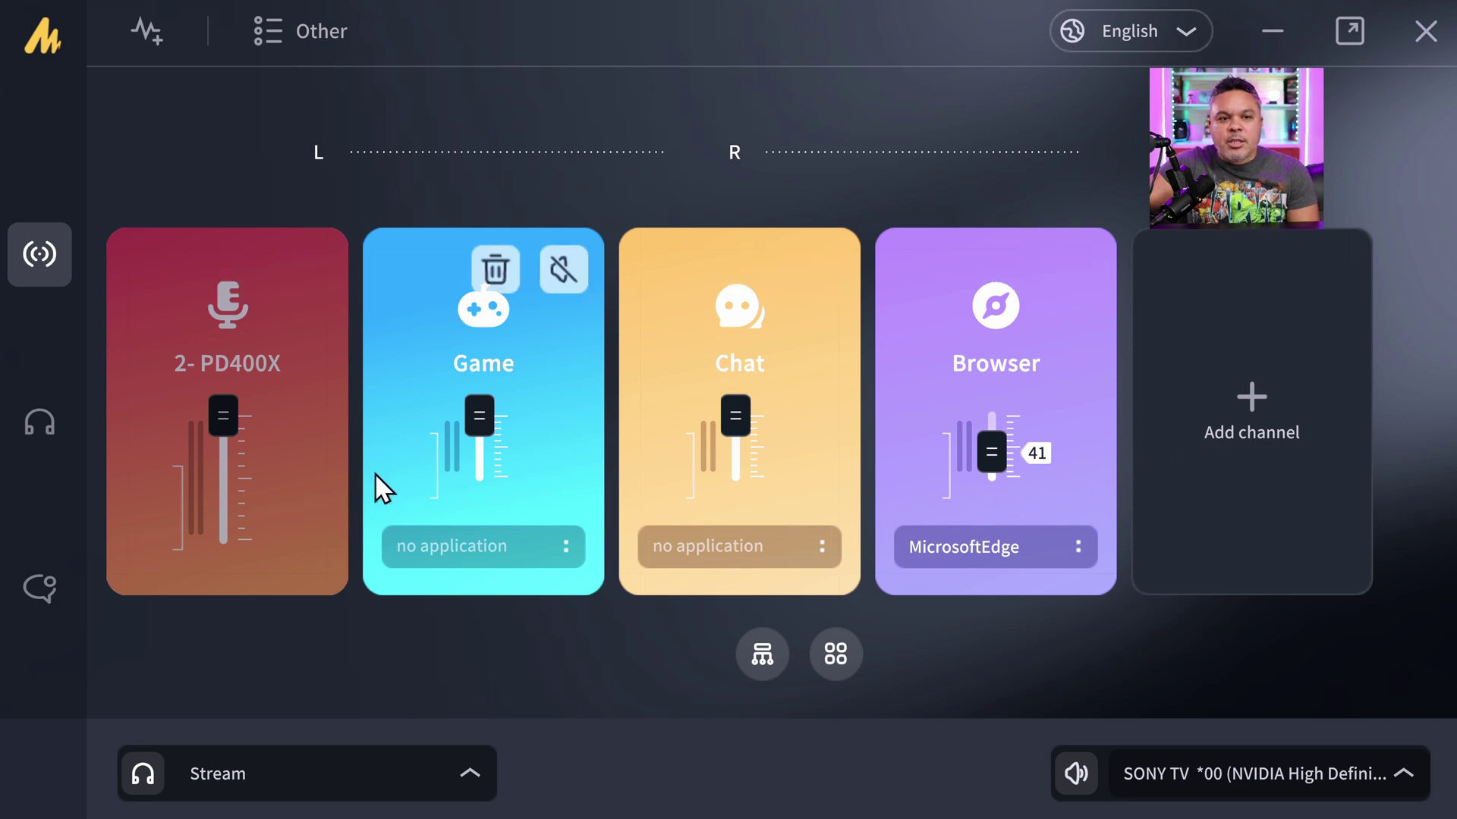
{"action": "left_click", "coordinate": [33, 422]}
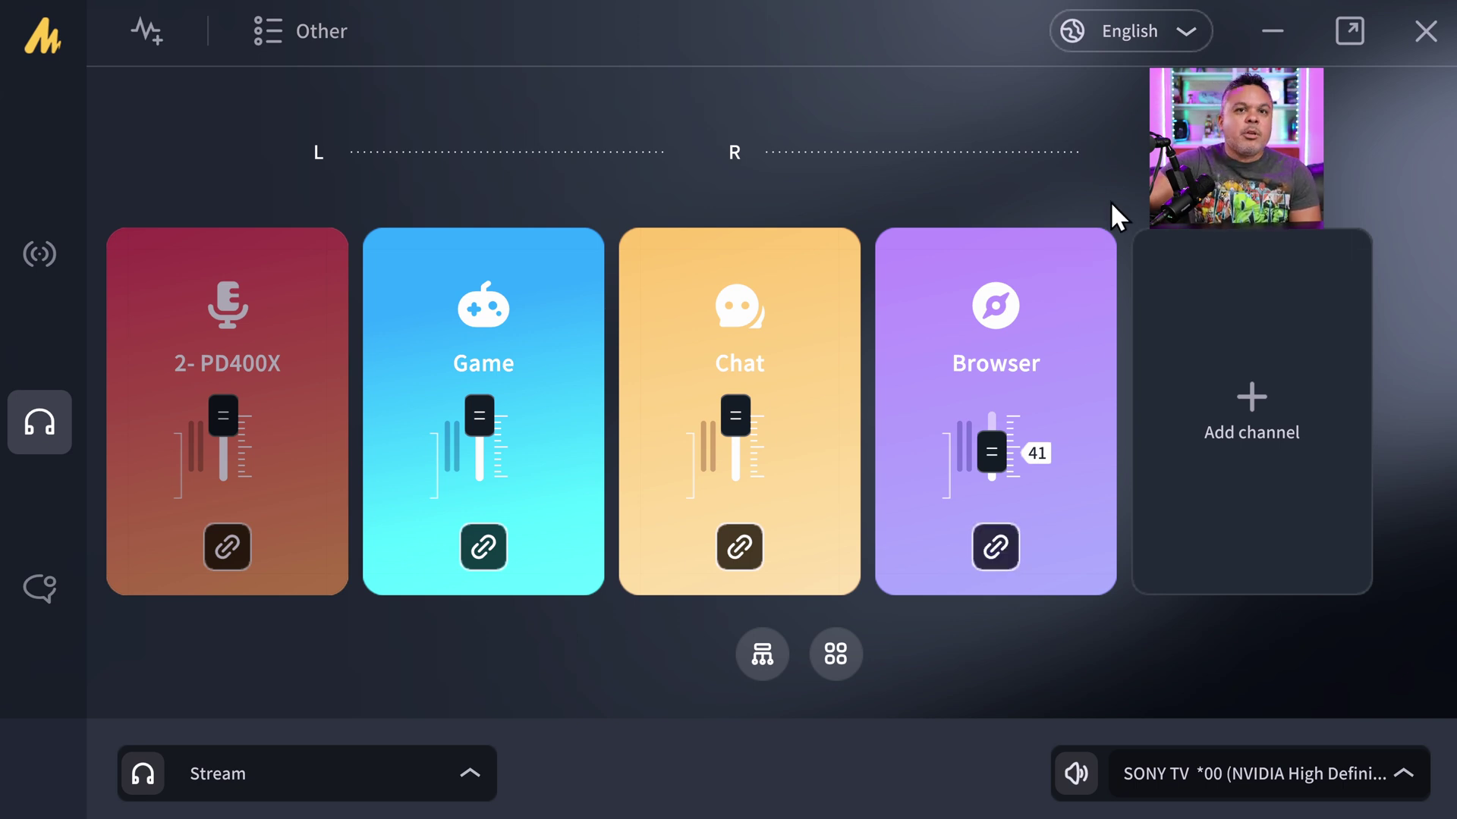
Step: Try muting and unmuting the Browser channel in the HeadPhone mix, and view the Chat mix
{"action": "left_click", "coordinate": [1076, 270]}
{"action": "left_click", "coordinate": [1076, 269]}
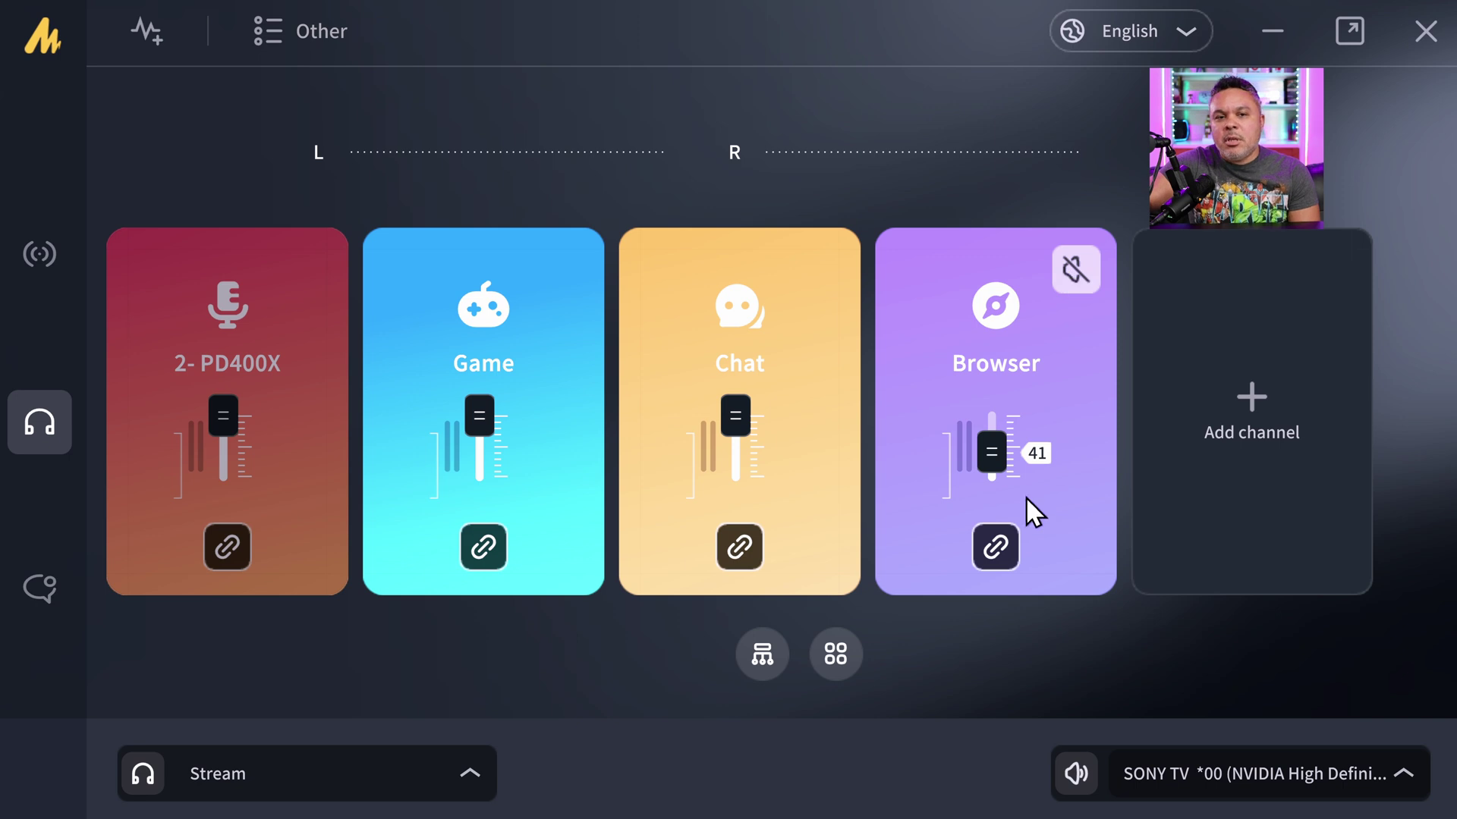
{"action": "mouse_move", "coordinate": [34, 570]}
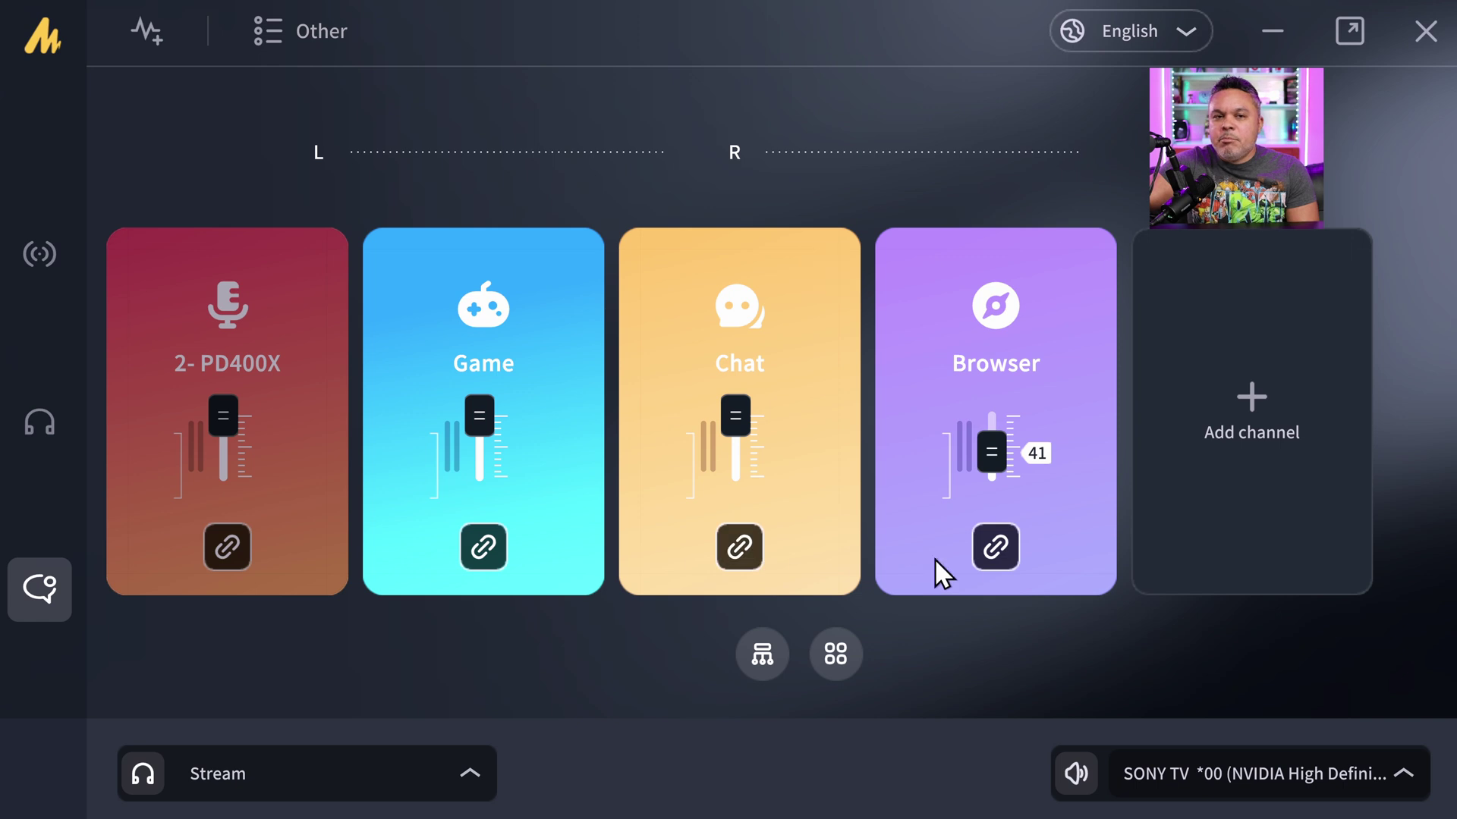
{"action": "mouse_move", "coordinate": [1033, 538]}
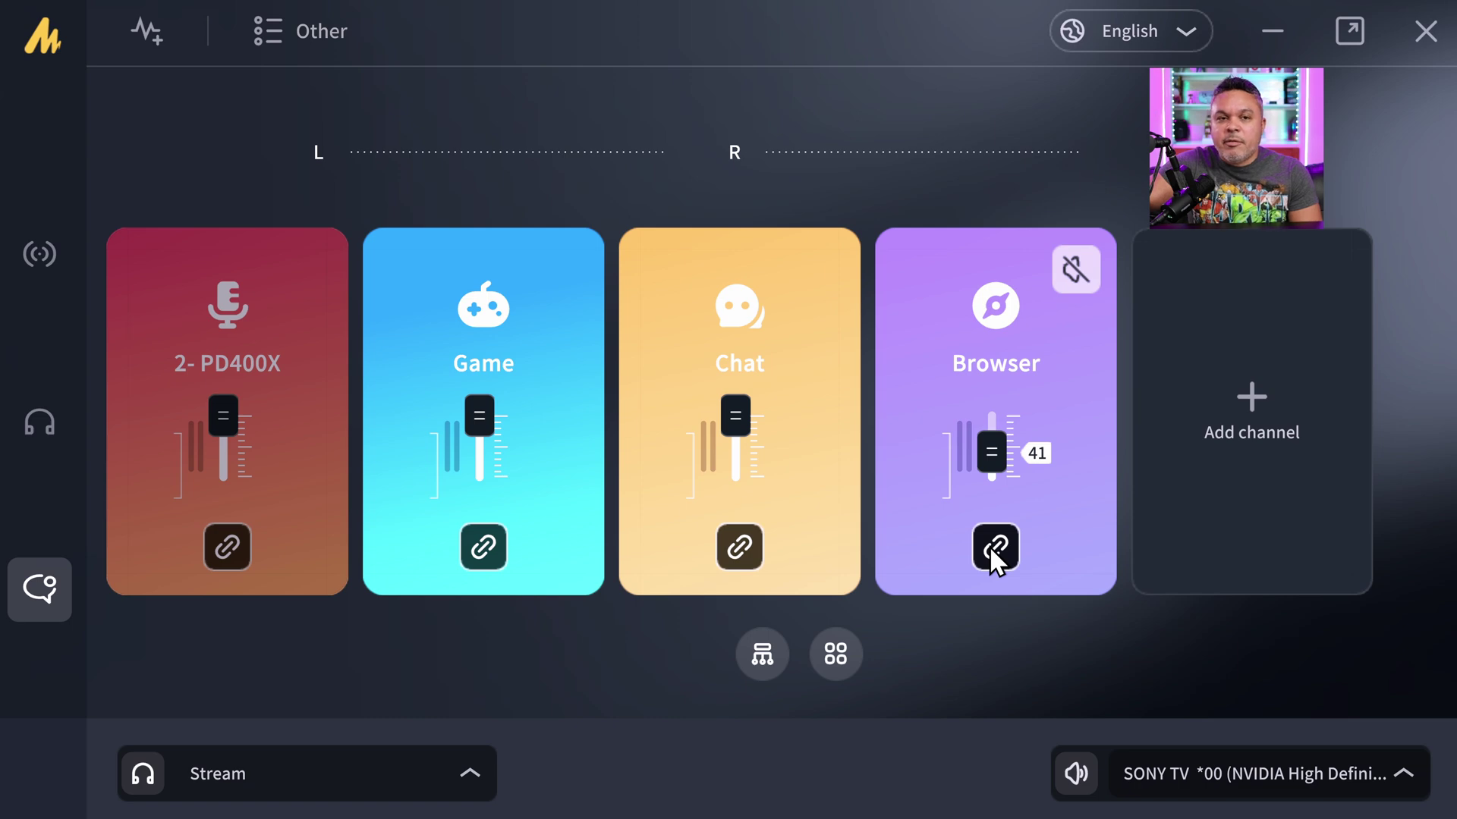
Step: Switch to the Stream mix and set the monitored output to HeadPhone, Chat and back to Stream
{"action": "left_click", "coordinate": [40, 254]}
{"action": "left_click", "coordinate": [432, 763]}
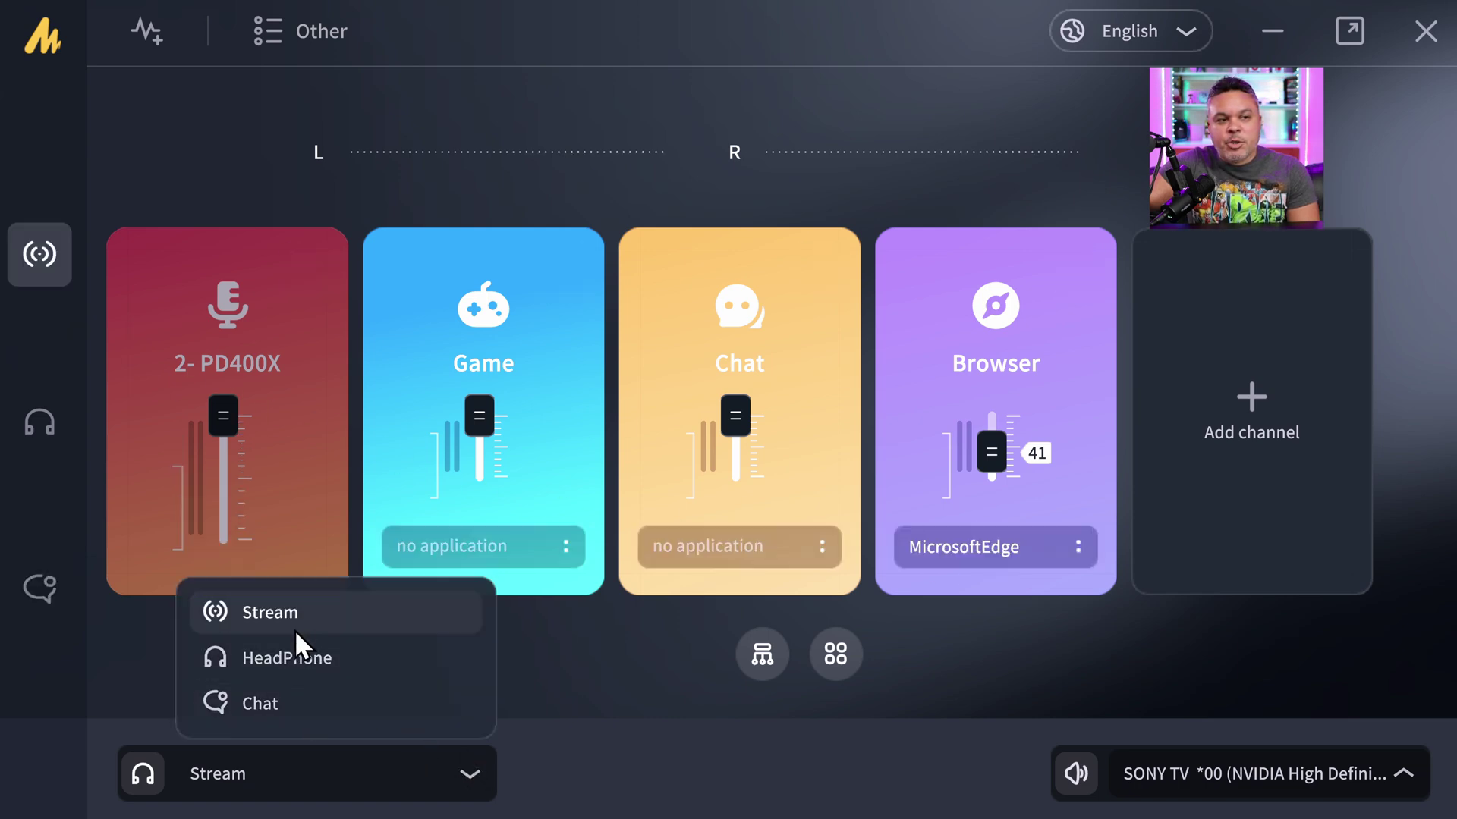
{"action": "left_click", "coordinate": [308, 660]}
{"action": "left_click", "coordinate": [398, 772]}
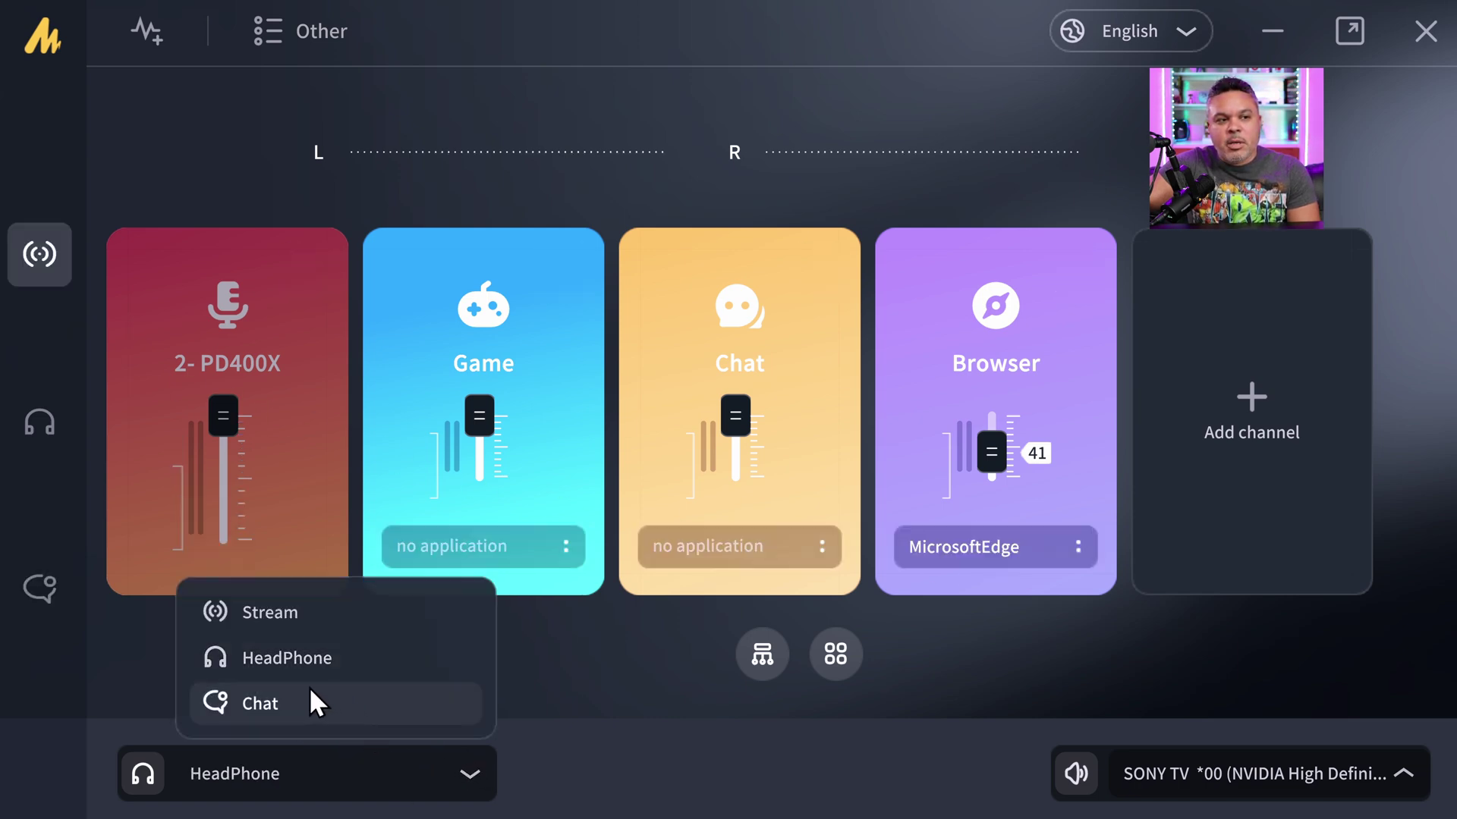
{"action": "left_click", "coordinate": [308, 694]}
{"action": "left_click", "coordinate": [393, 765]}
{"action": "left_click", "coordinate": [337, 623]}
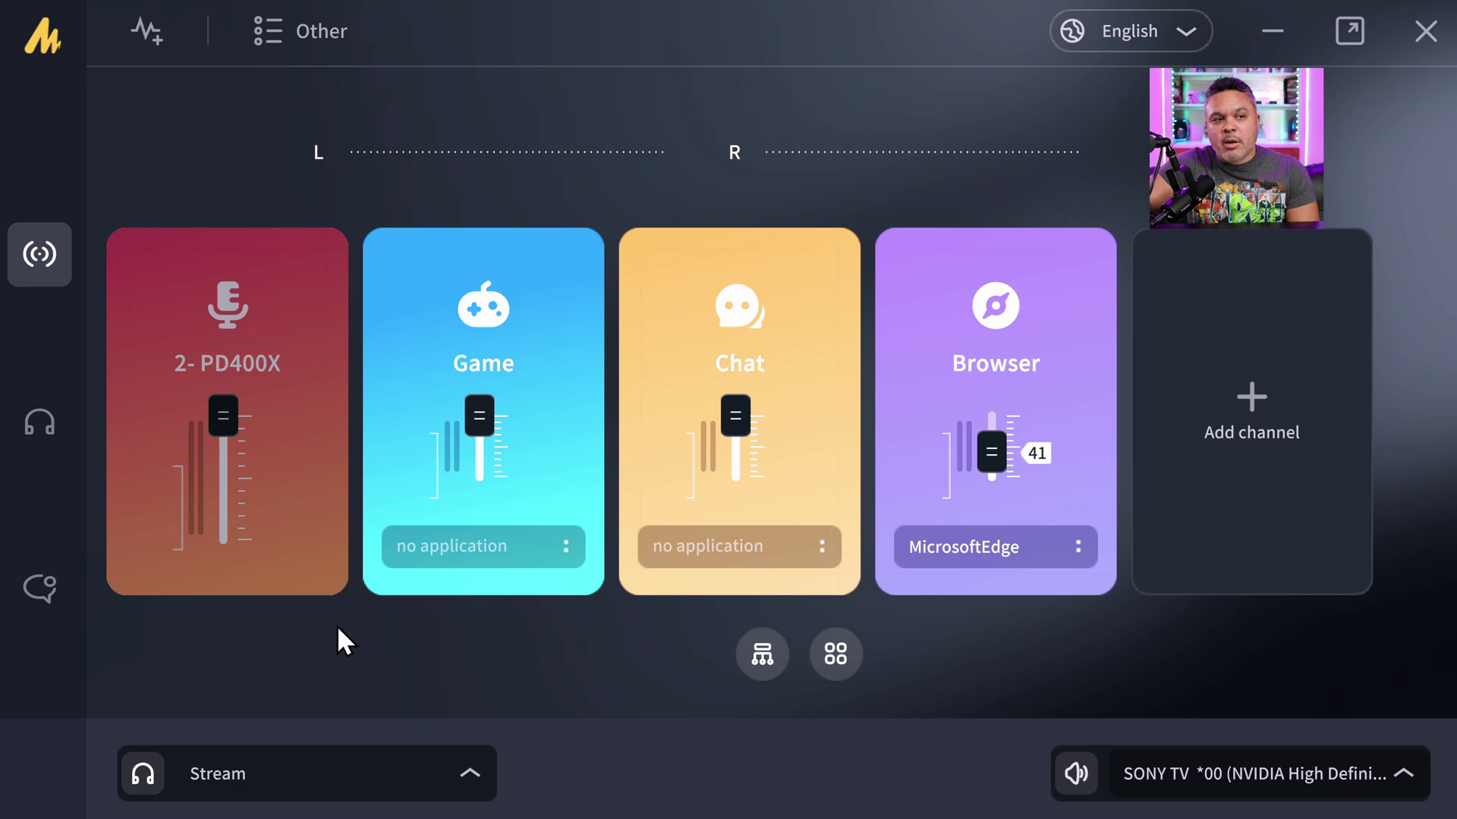
Step: Try monitoring the HeadPhone and Chat outputs once more, and restore Stream as the monitored output
{"action": "left_click", "coordinate": [411, 759]}
{"action": "left_click", "coordinate": [357, 660]}
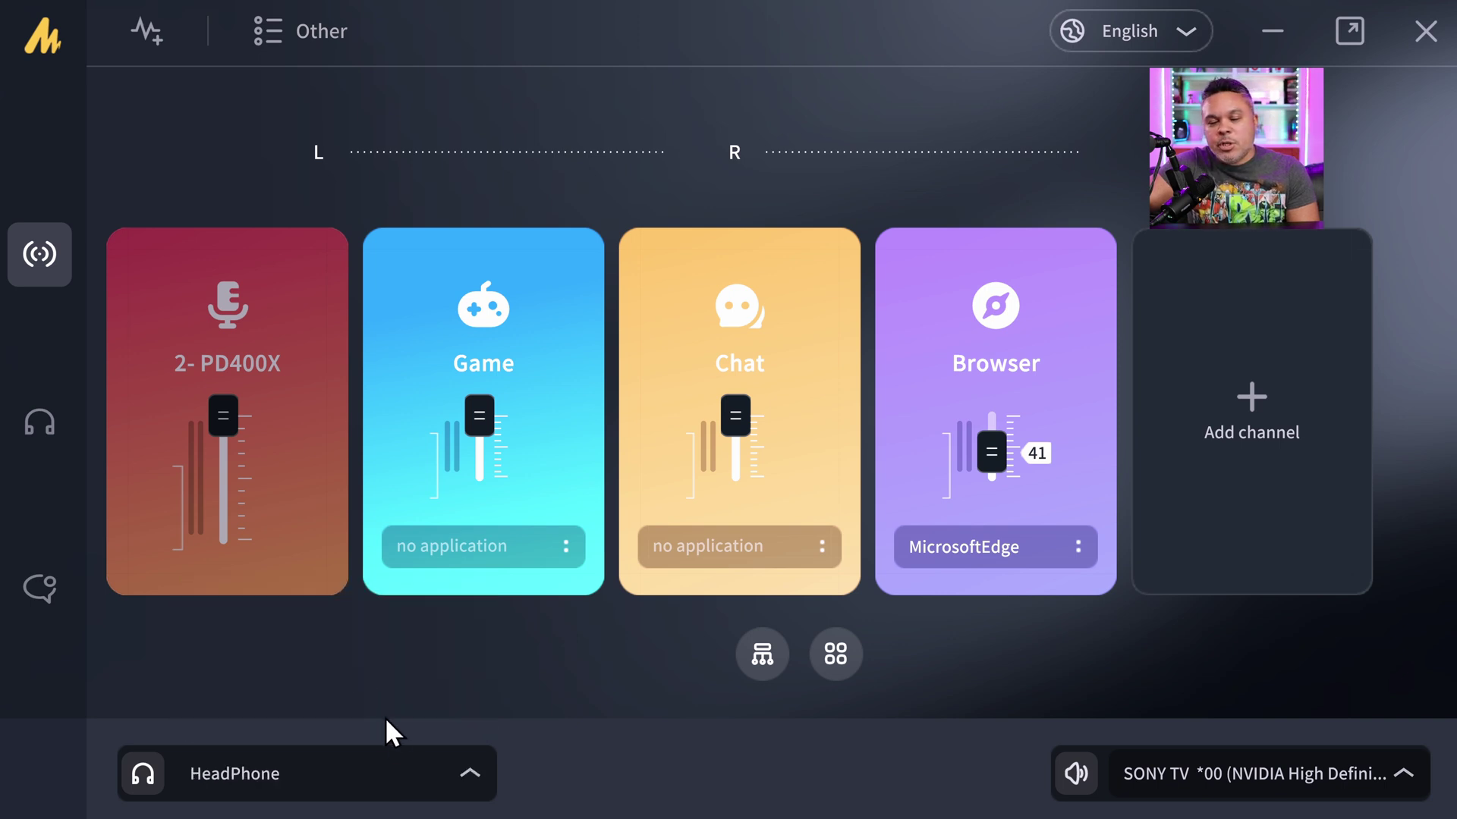
{"action": "left_click", "coordinate": [465, 782]}
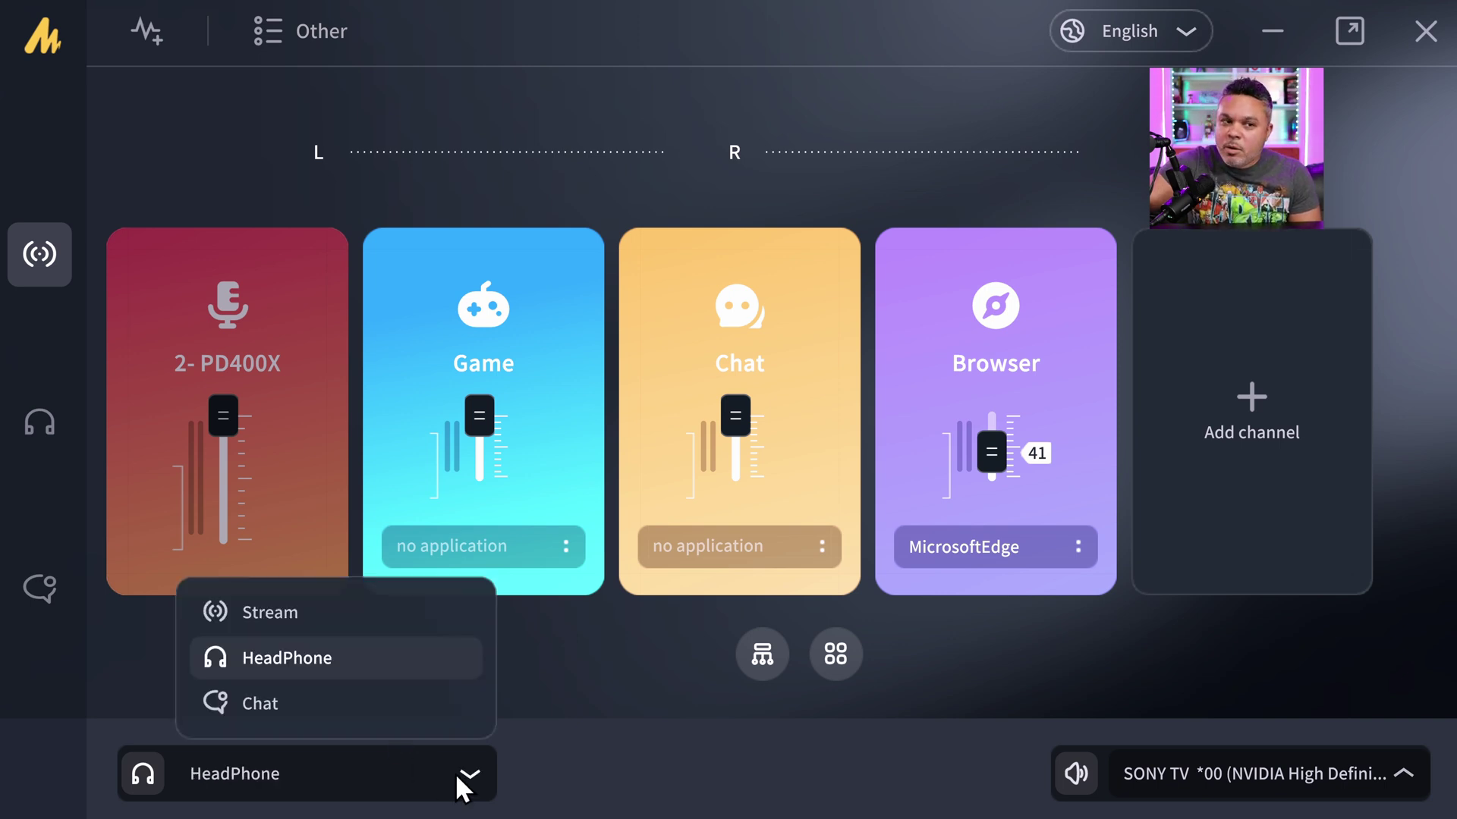
{"action": "left_click", "coordinate": [353, 713]}
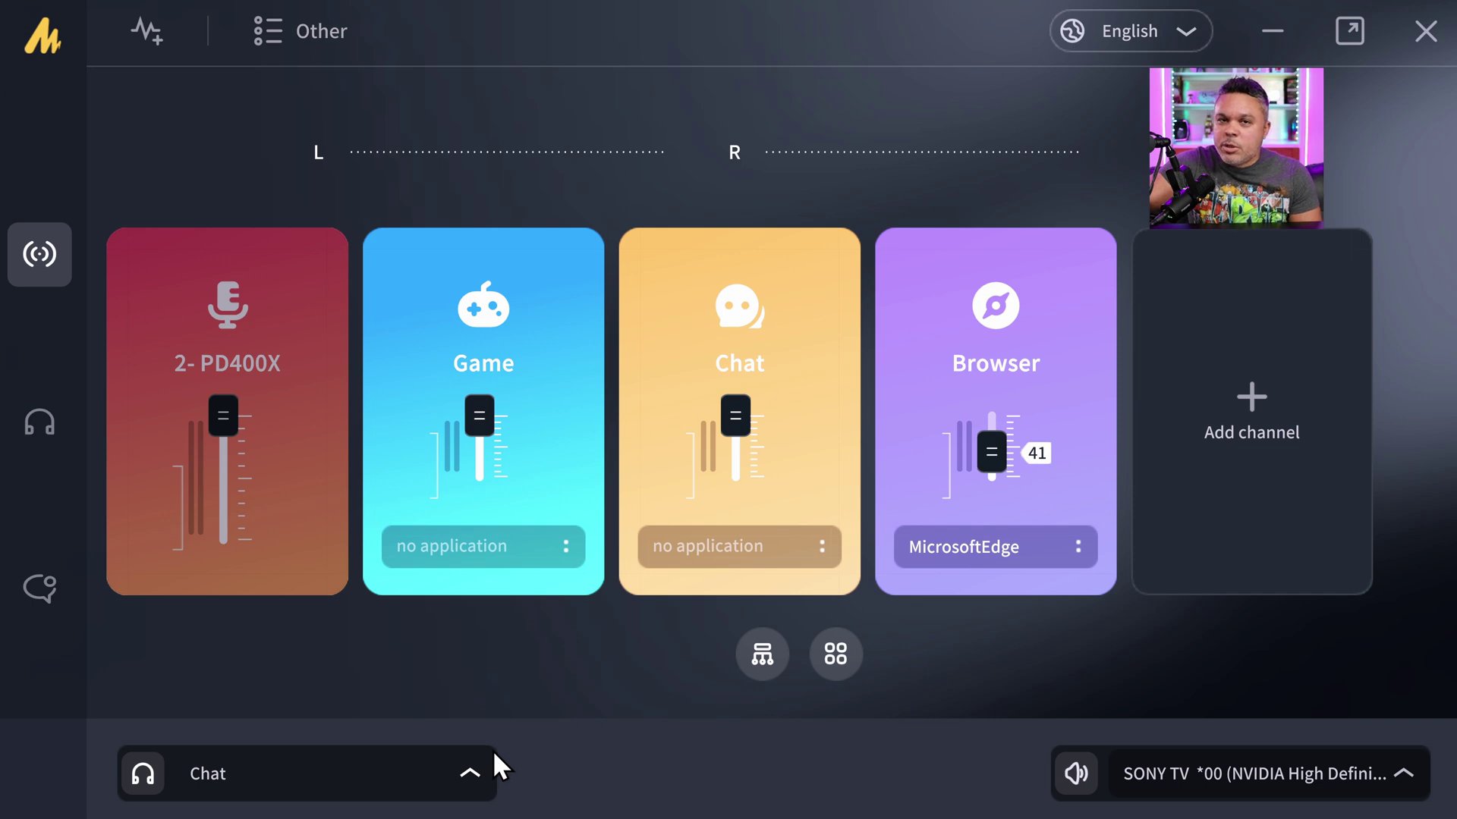
{"action": "left_click", "coordinate": [478, 768]}
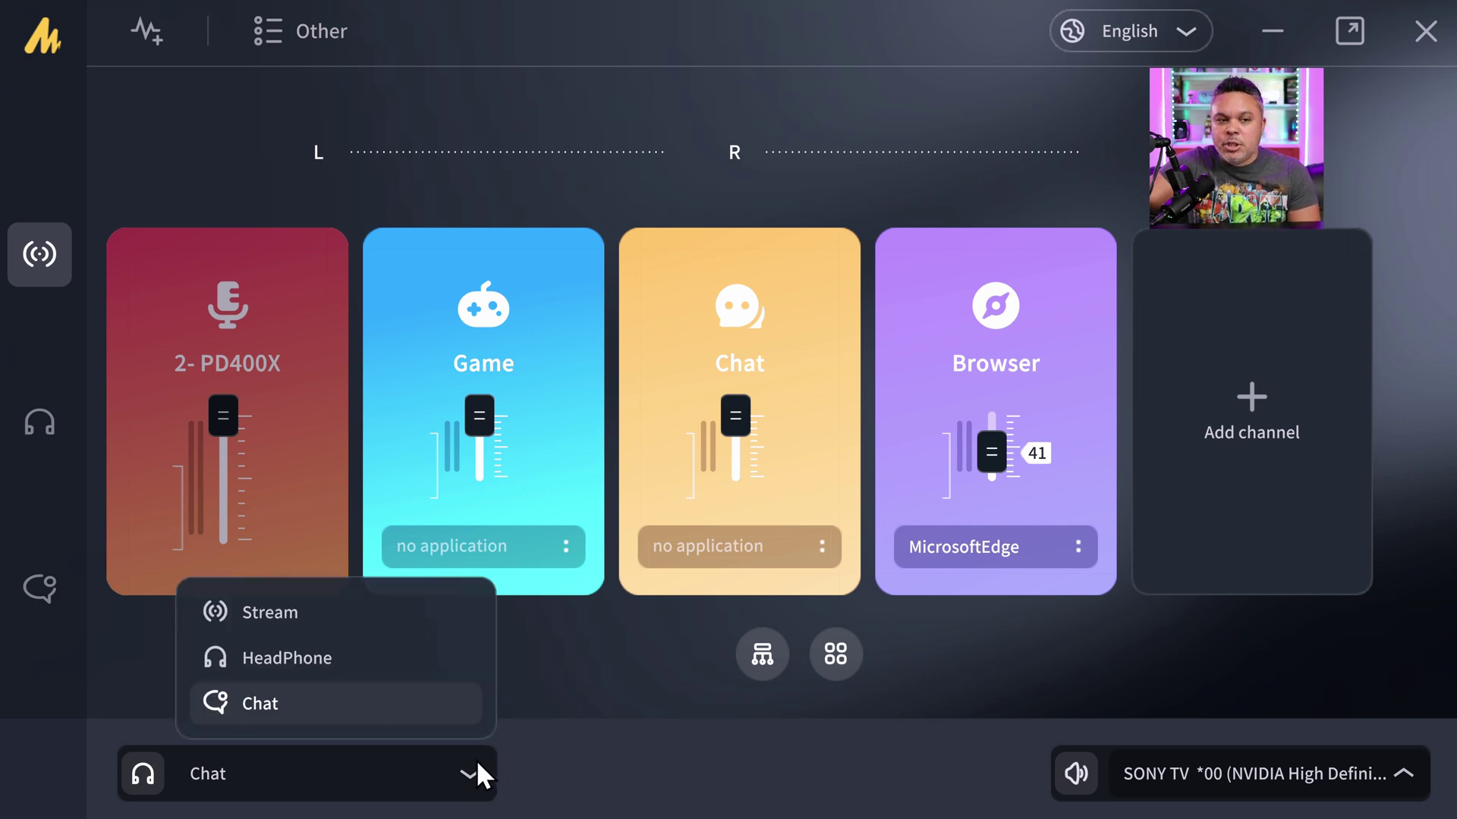
{"action": "left_click", "coordinate": [361, 612]}
{"action": "left_click", "coordinate": [270, 776]}
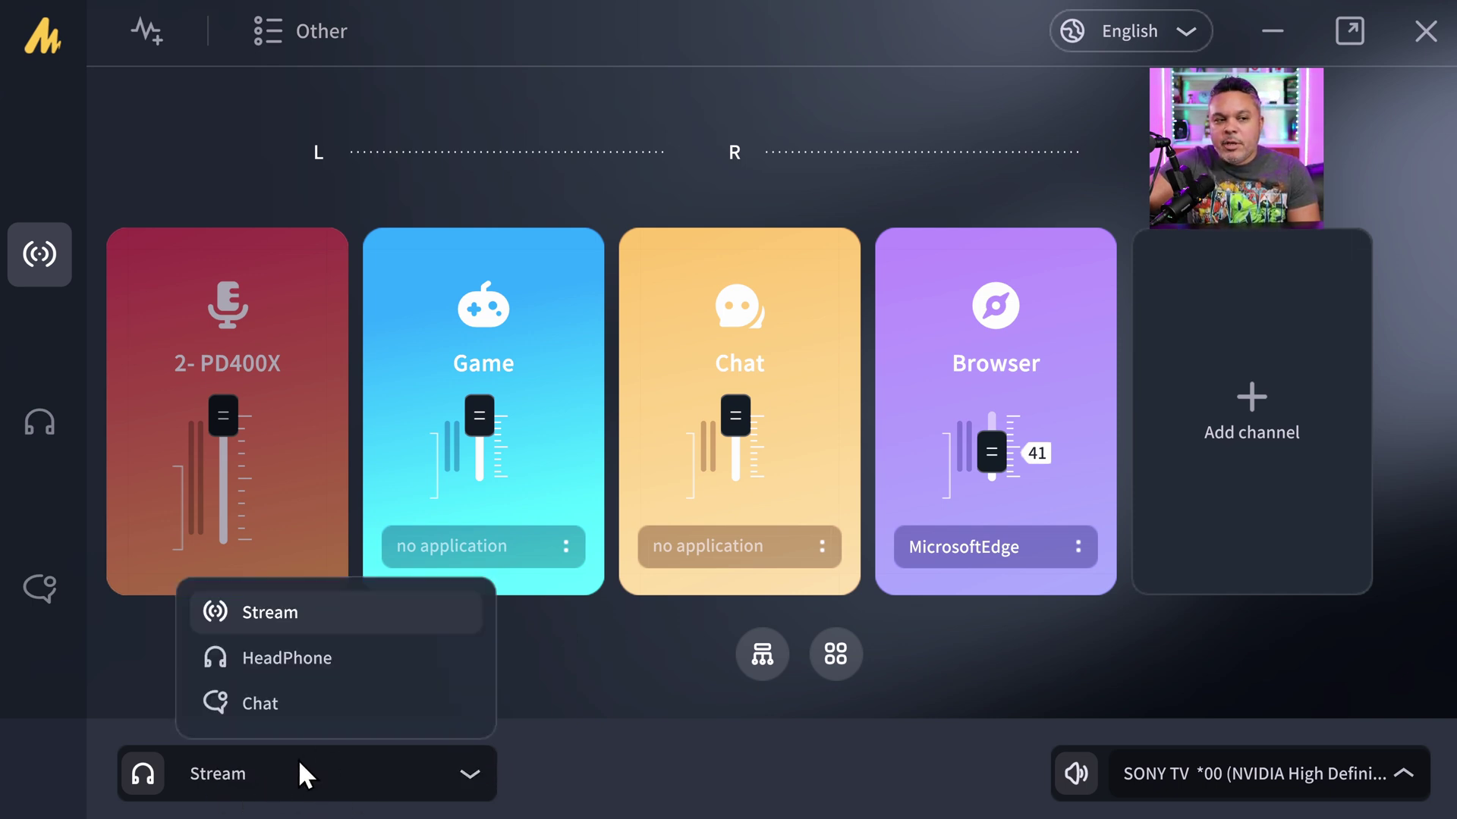
Step: Review the list of mixes and the Stream mix's channels, and toggle the mute of the 2- PD400X microphone channel
{"action": "mouse_move", "coordinate": [52, 466]}
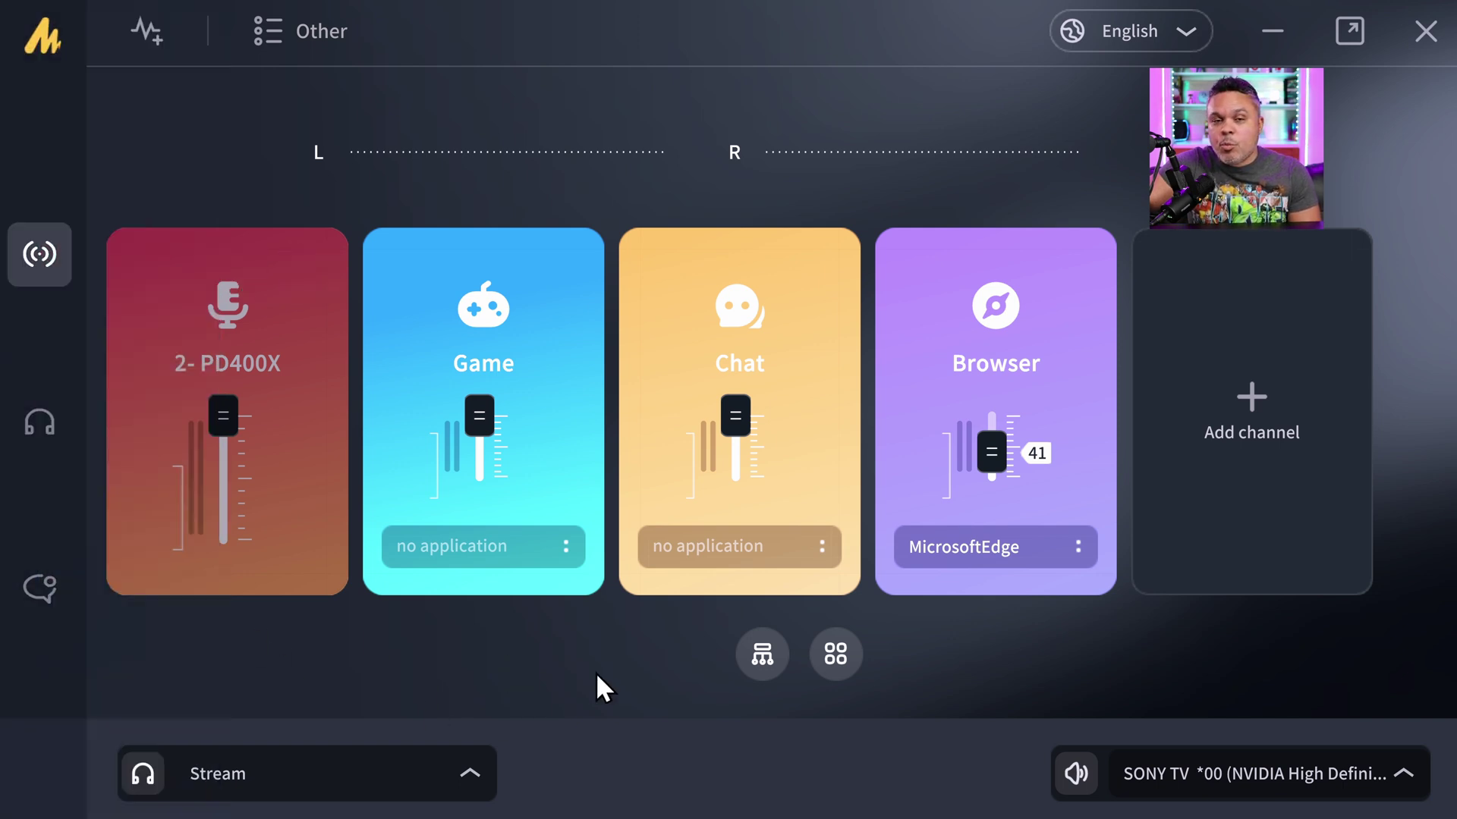
{"action": "mouse_move", "coordinate": [21, 278]}
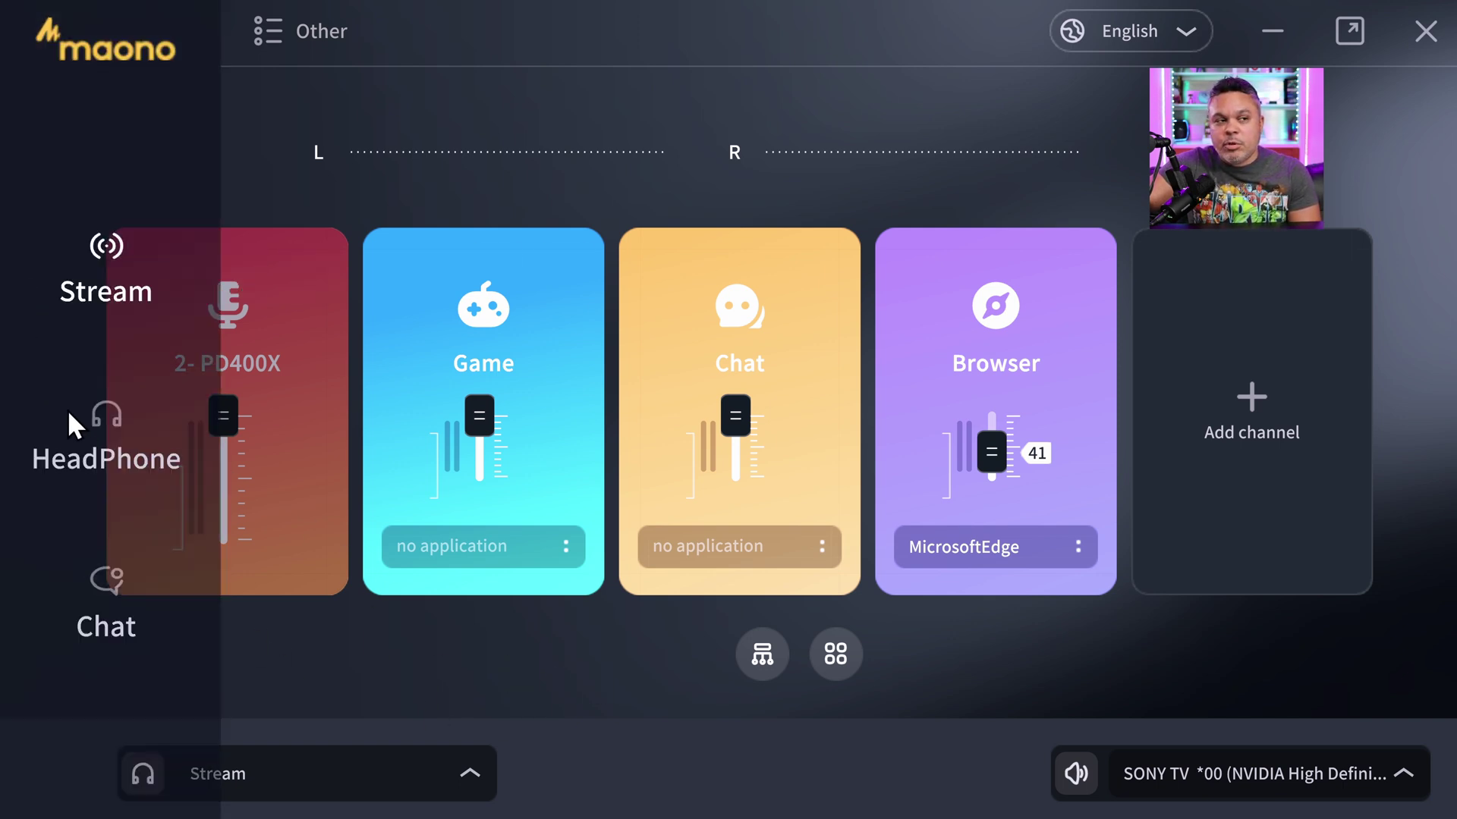
{"action": "mouse_move", "coordinate": [273, 372]}
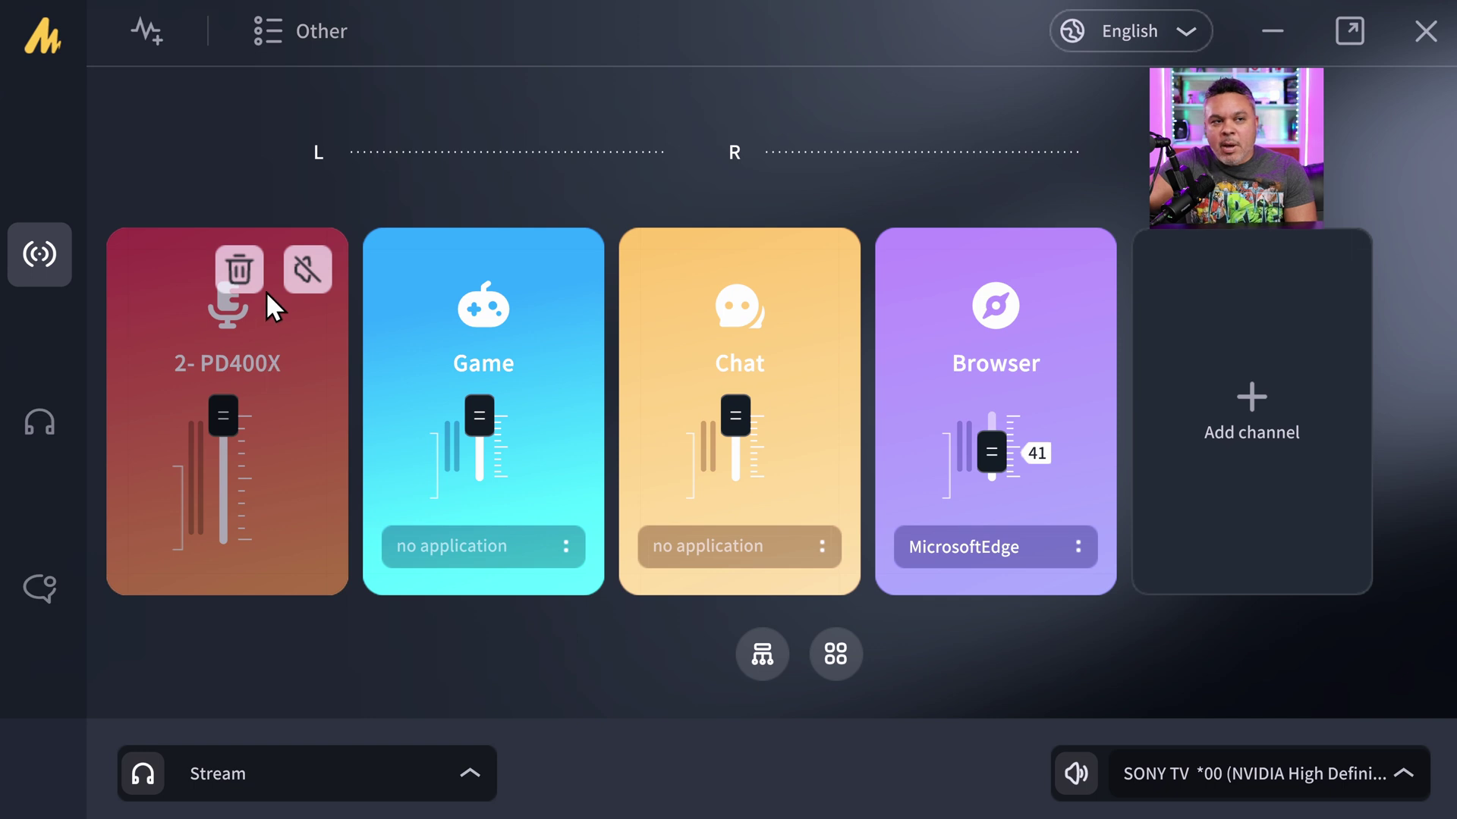
{"action": "mouse_move", "coordinate": [407, 349]}
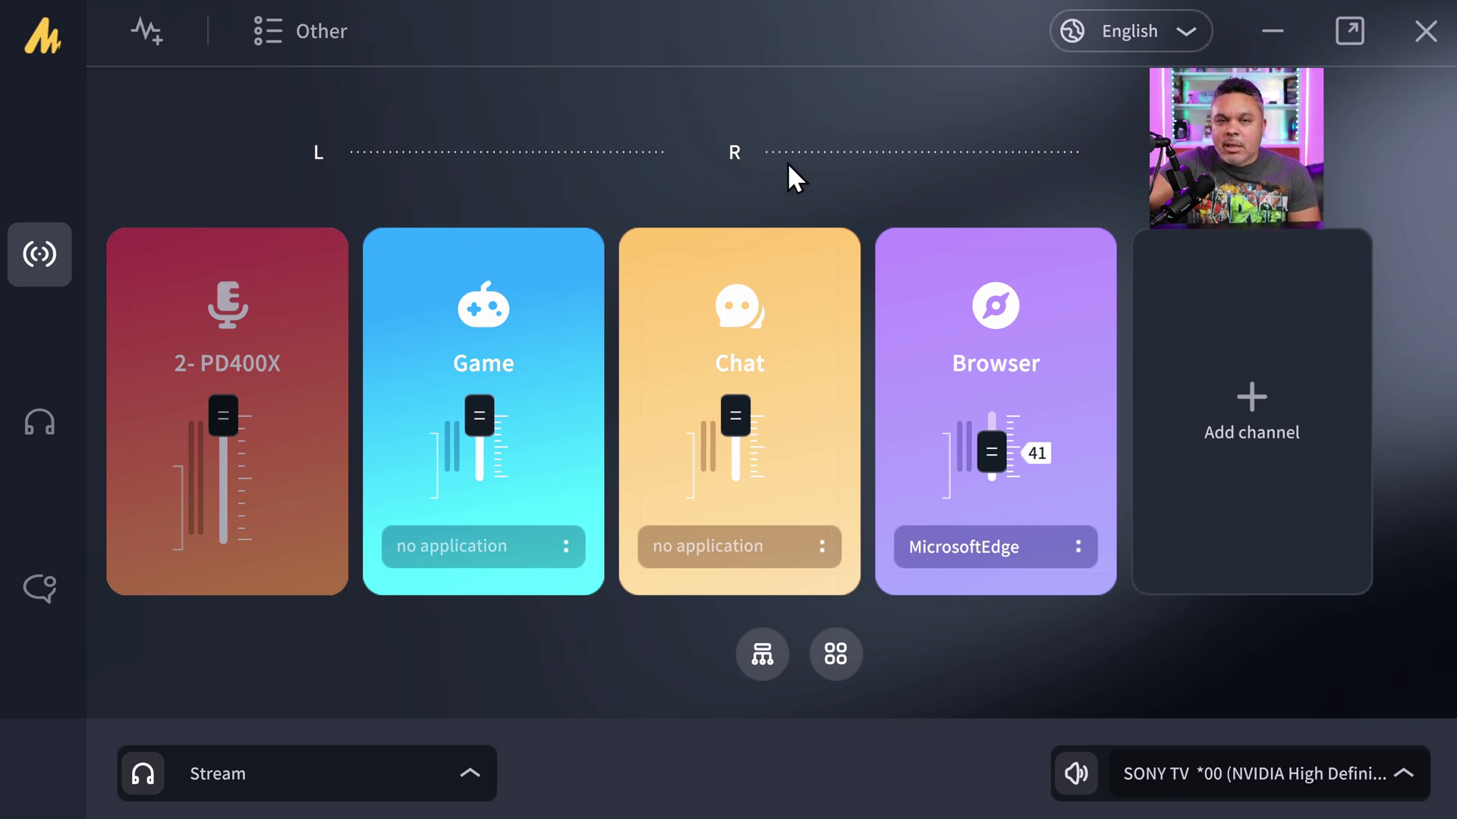
{"action": "mouse_move", "coordinate": [254, 432]}
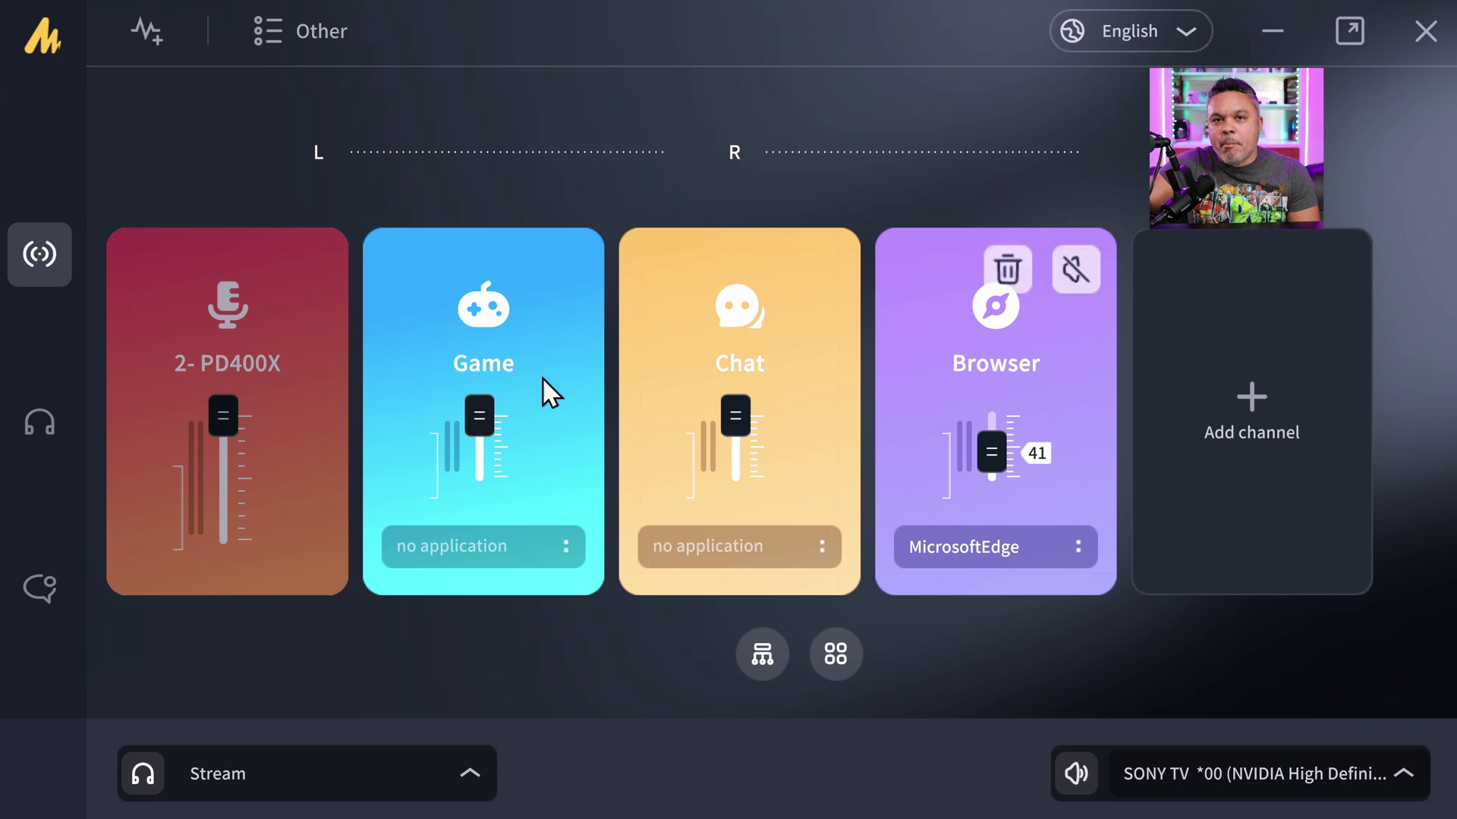
{"action": "left_click", "coordinate": [306, 269]}
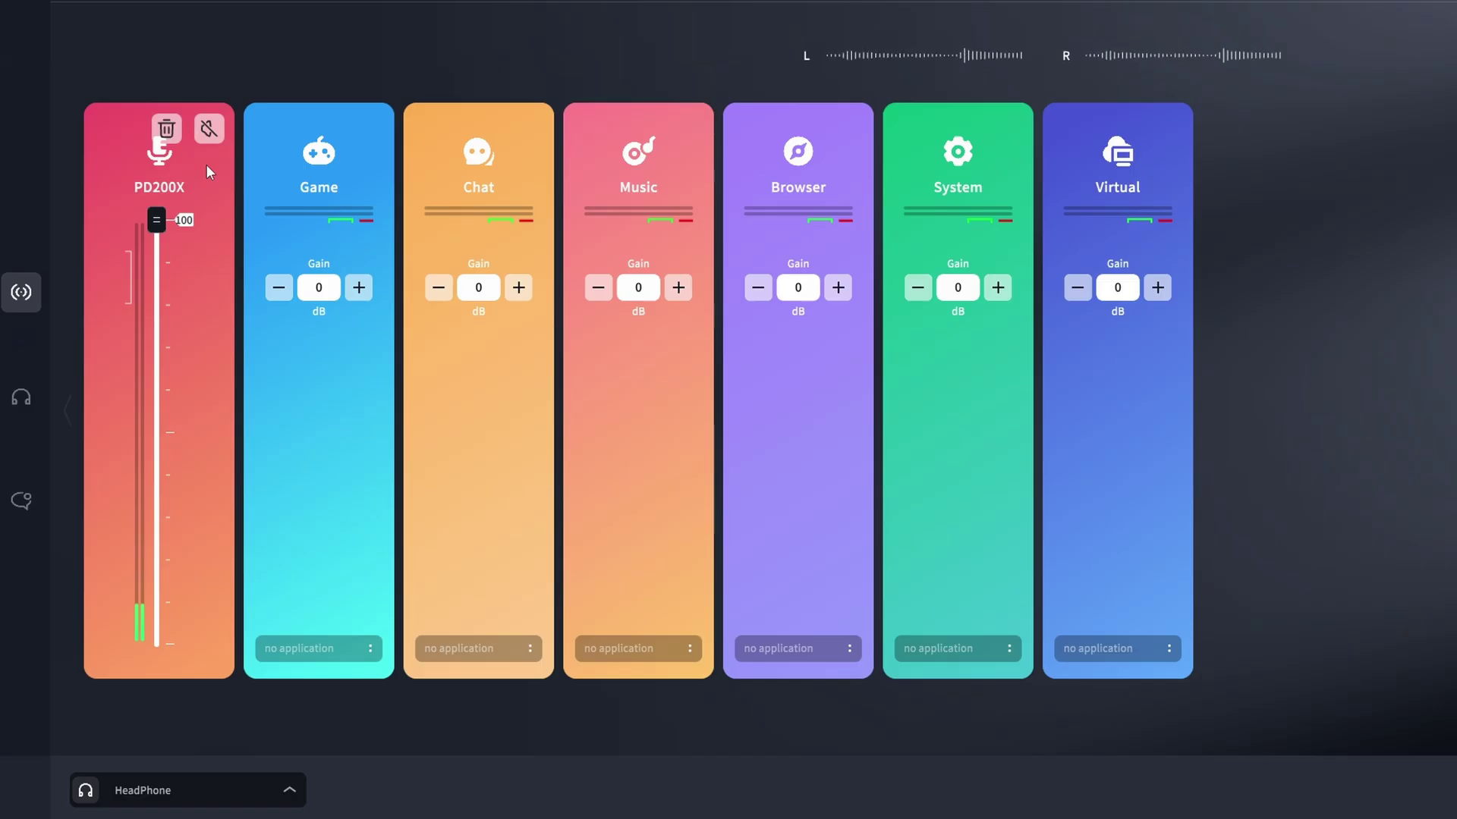
Step: Open the PD200X microphone's settings, reposition the settings window, and briefly mute and unmute the microphone
{"action": "left_click", "coordinate": [144, 174]}
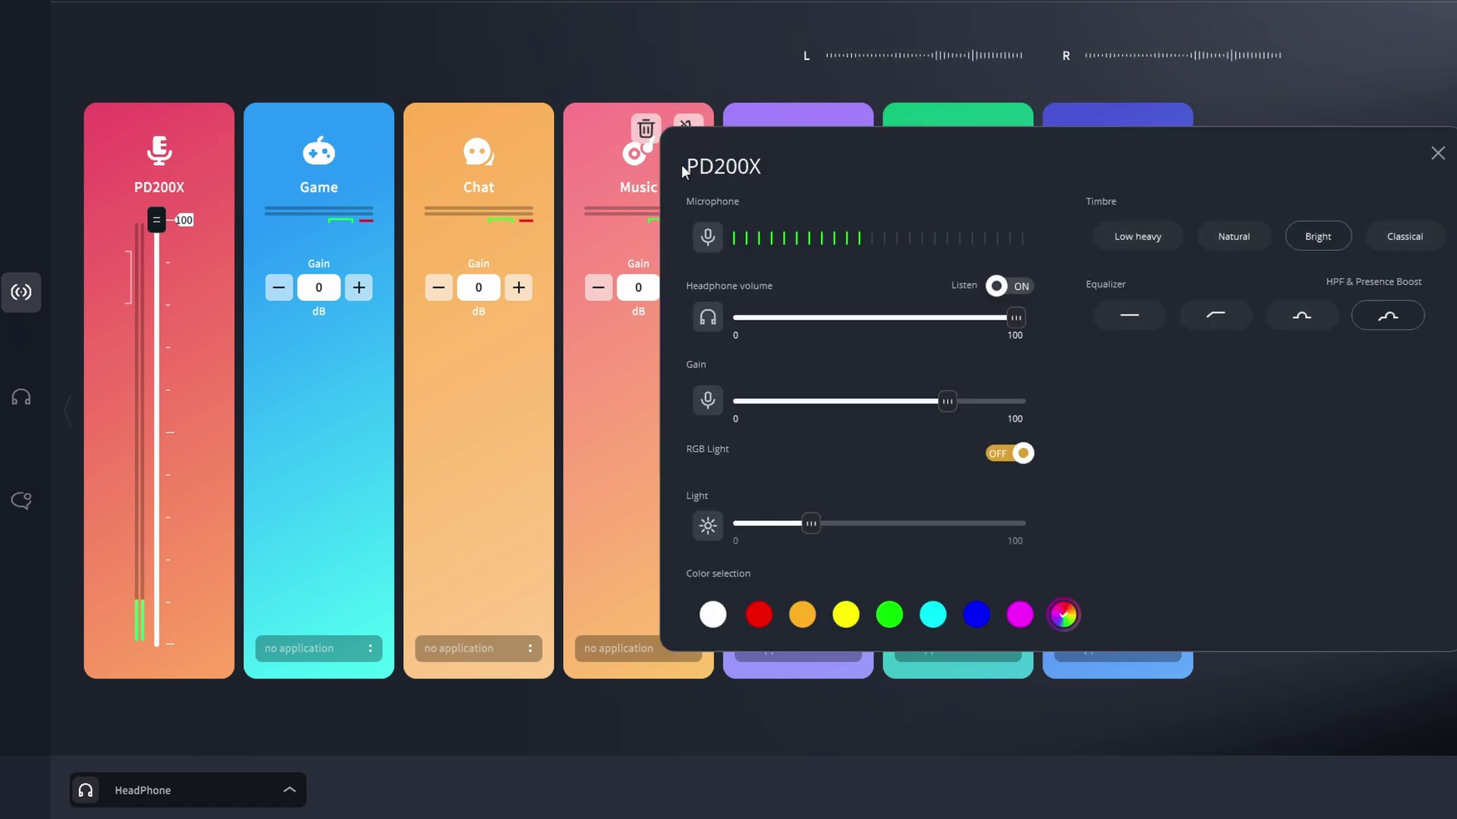
{"action": "left_click_drag", "start_coordinate": [777, 139], "coordinate": [374, 130]}
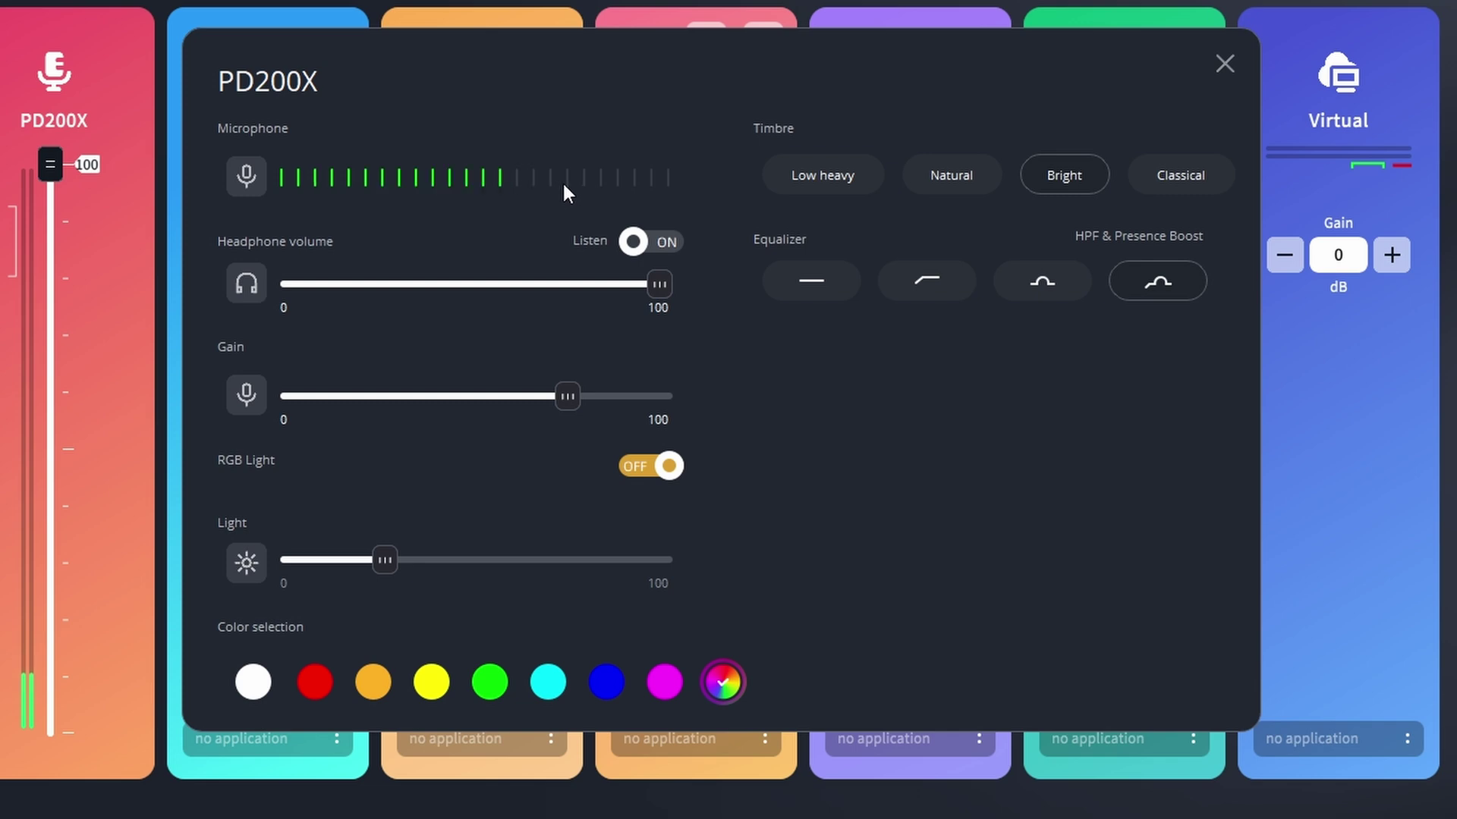
{"action": "left_click", "coordinate": [245, 178]}
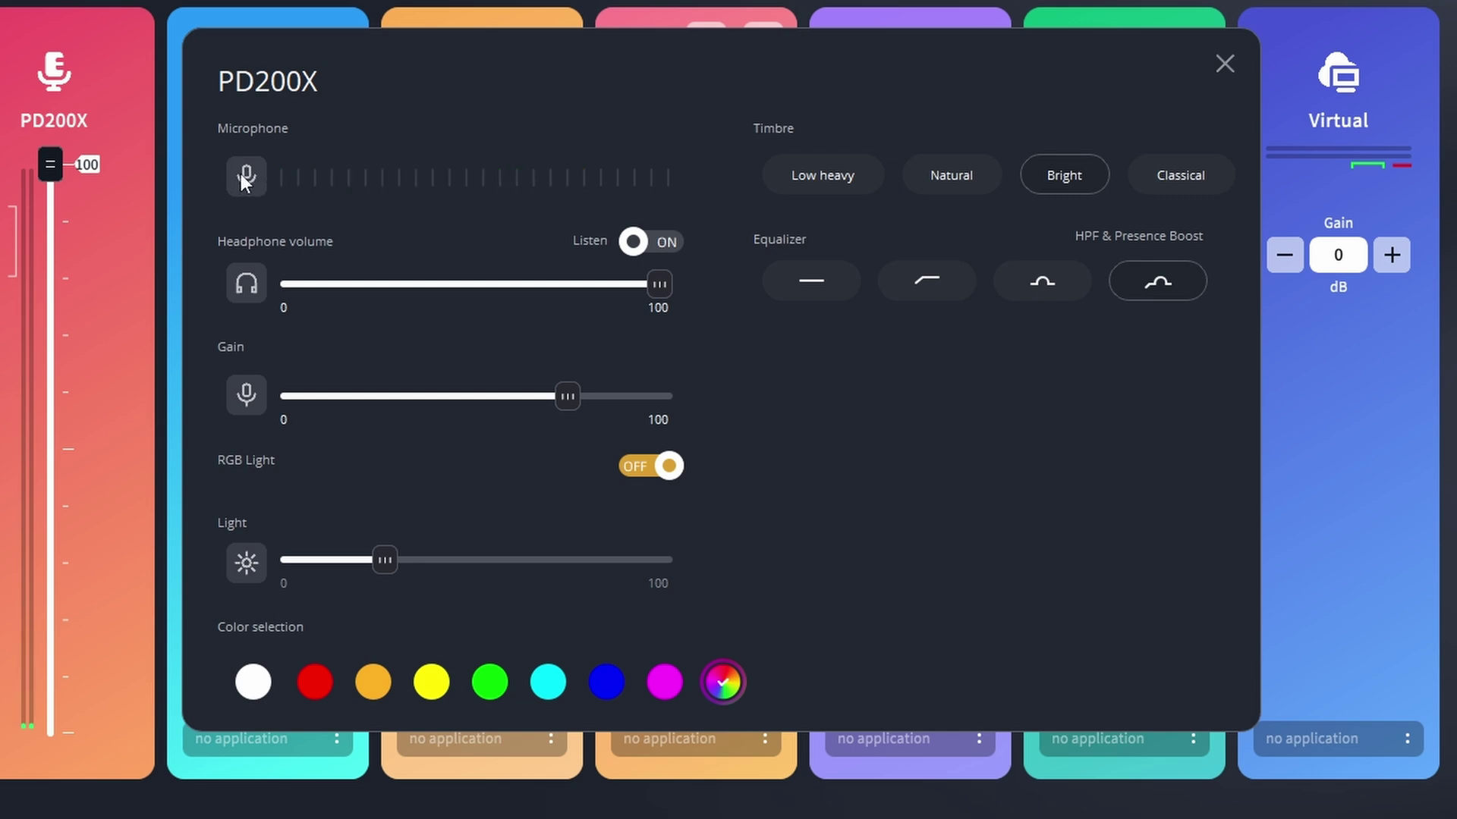
{"action": "left_click", "coordinate": [245, 178]}
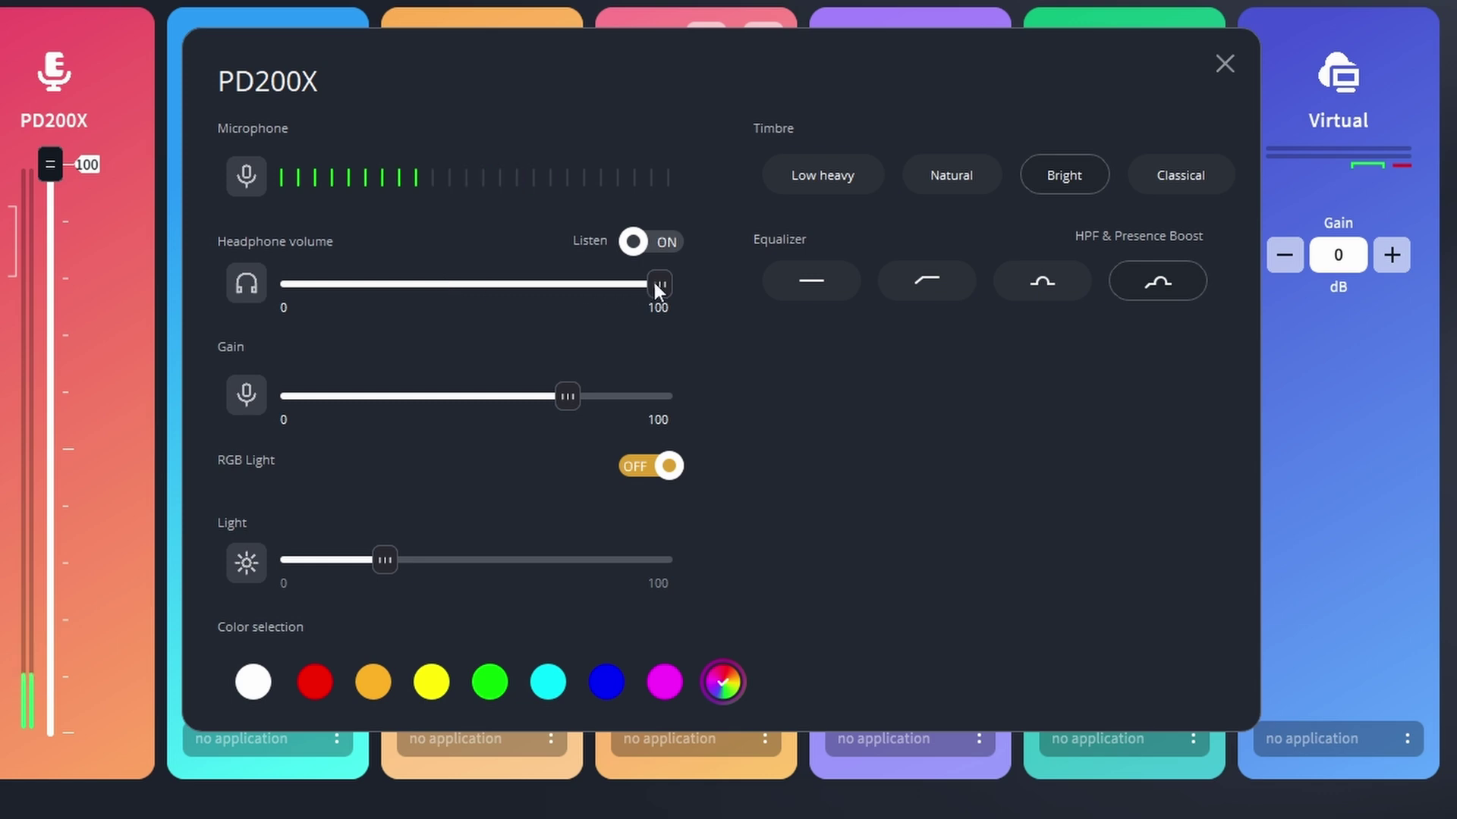
Step: Keep the PD200X headphone volume at 100, and toggle the Listen and RGB Light switches and return each to its setting
{"action": "left_click_drag", "start_coordinate": [657, 287], "coordinate": [702, 293]}
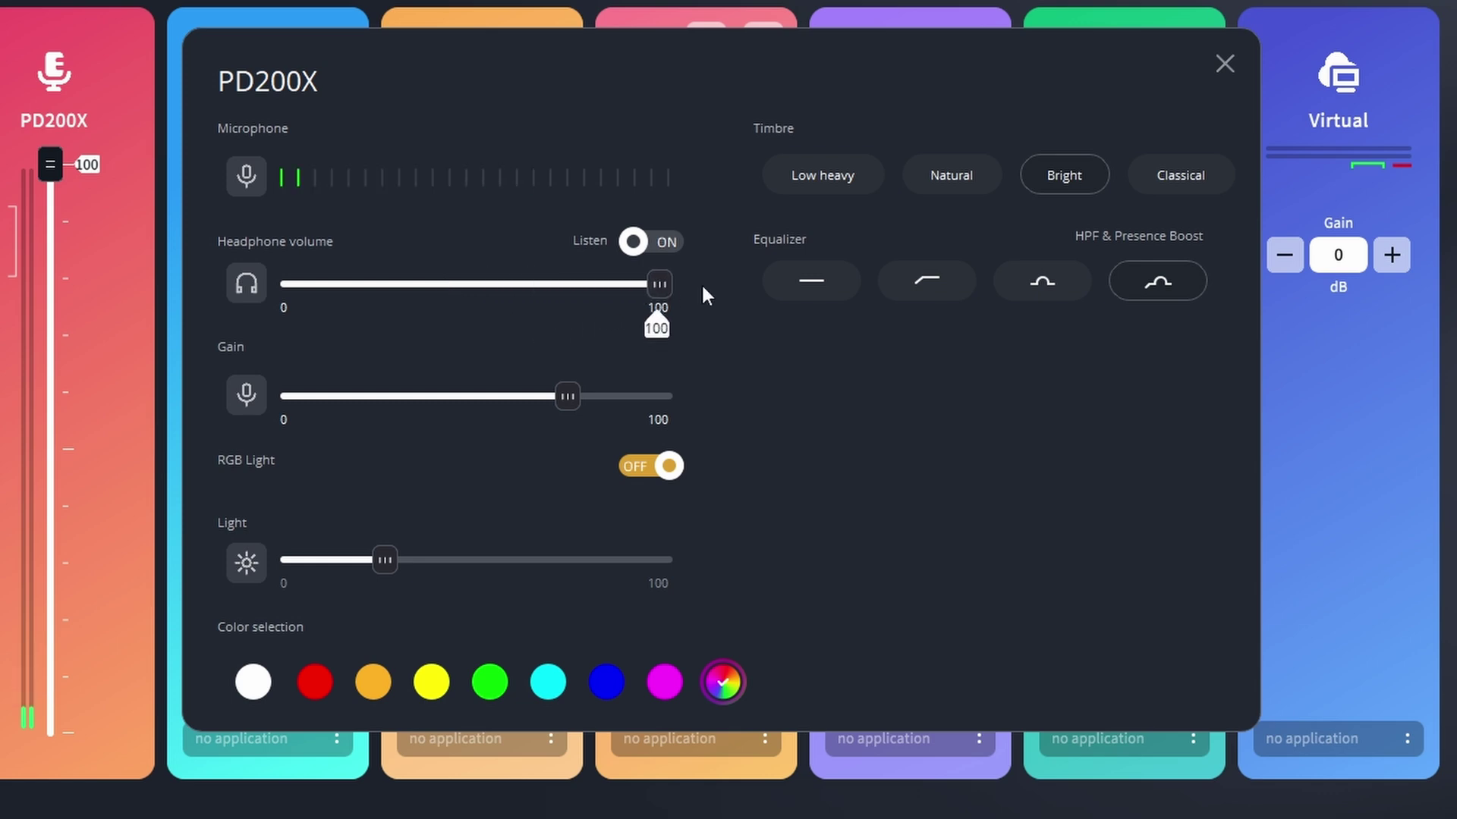
{"action": "left_click", "coordinate": [669, 249]}
{"action": "left_click", "coordinate": [634, 243]}
{"action": "left_click", "coordinate": [645, 466]}
{"action": "left_click", "coordinate": [652, 465]}
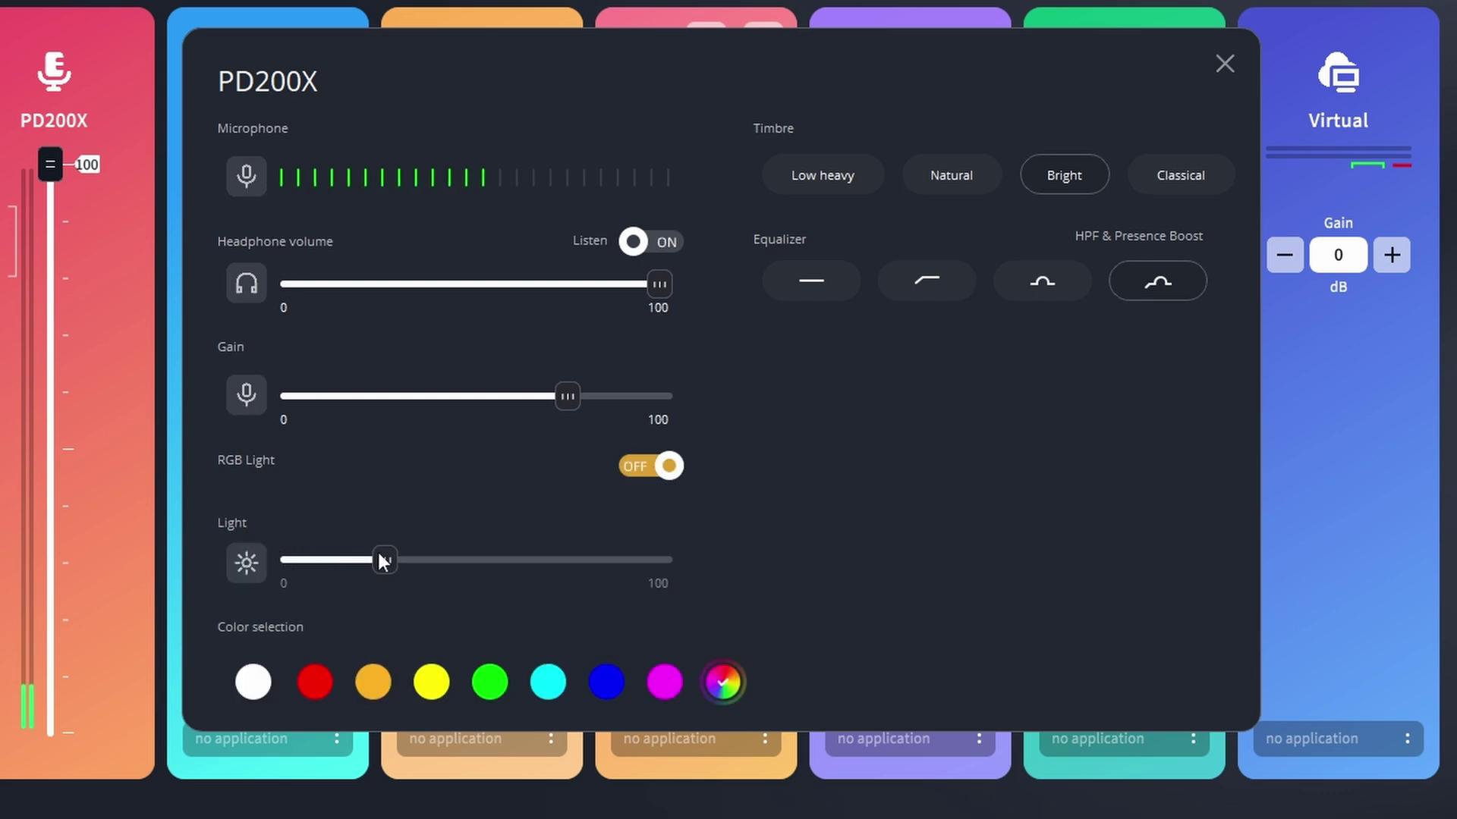
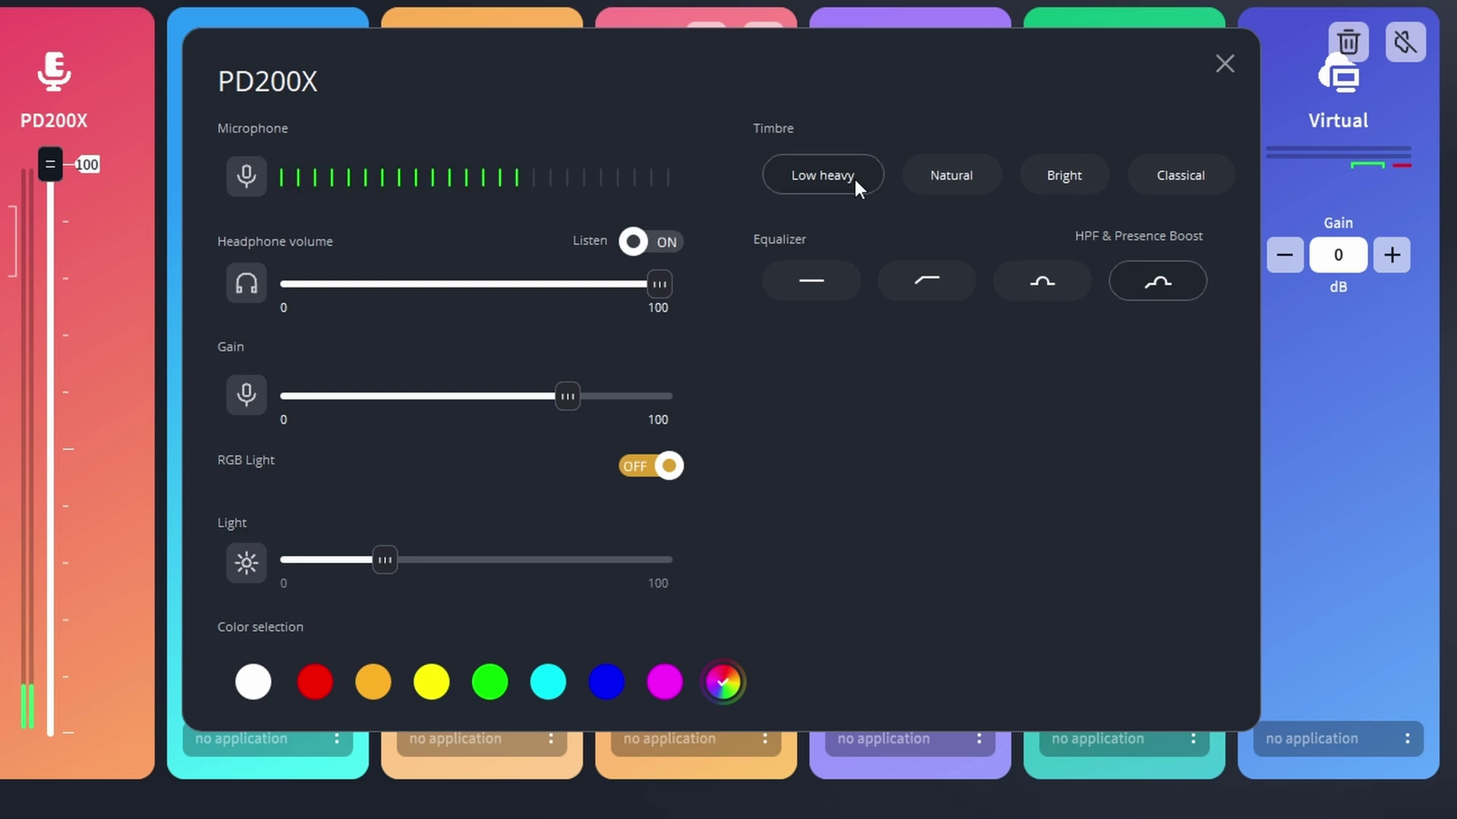
Step: Compare the Natural, Bright and Classical timbres for the PD200X and choose Bright
{"action": "left_click", "coordinate": [953, 182]}
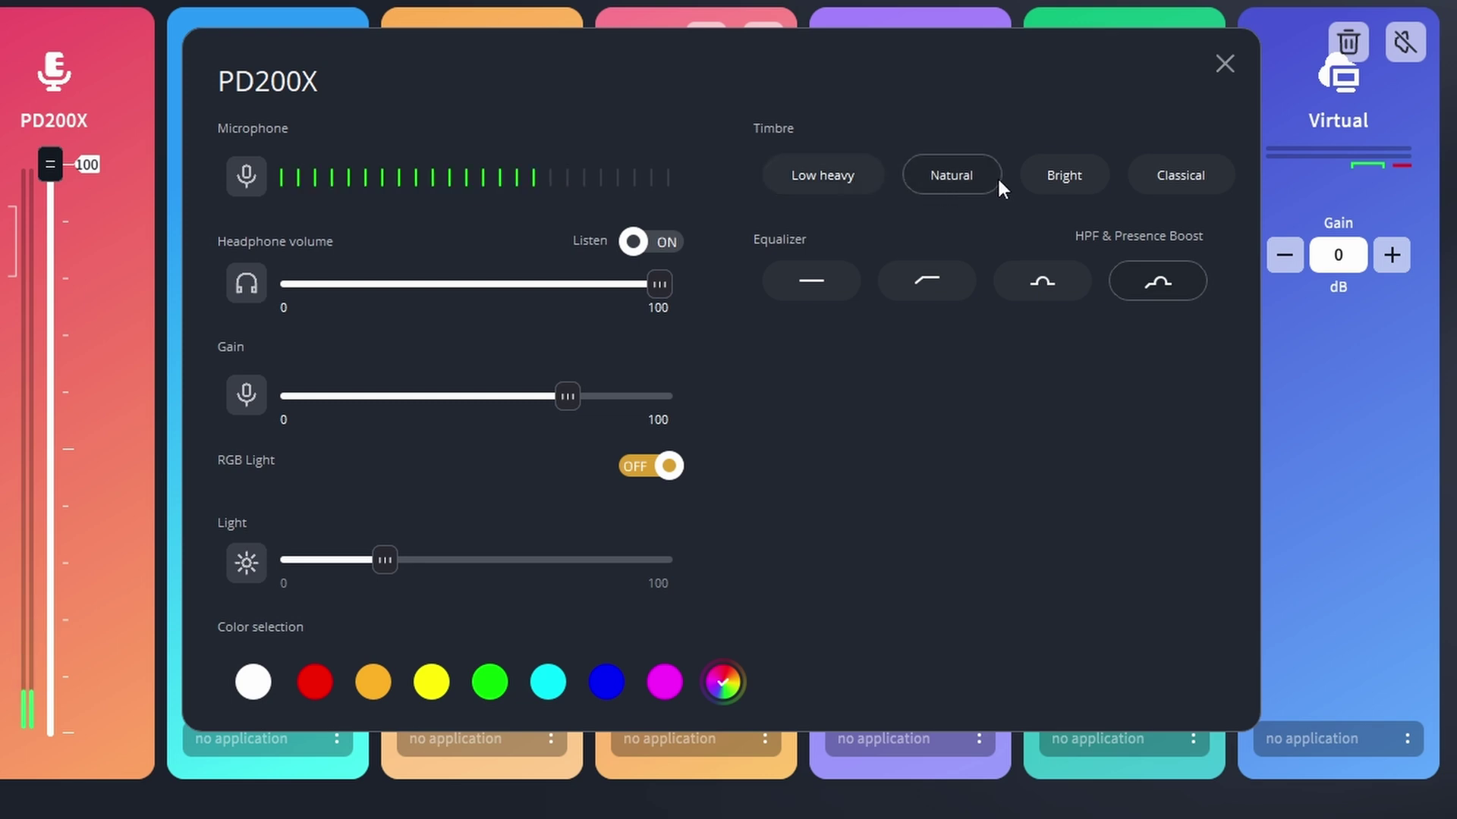
{"action": "left_click", "coordinate": [1043, 176]}
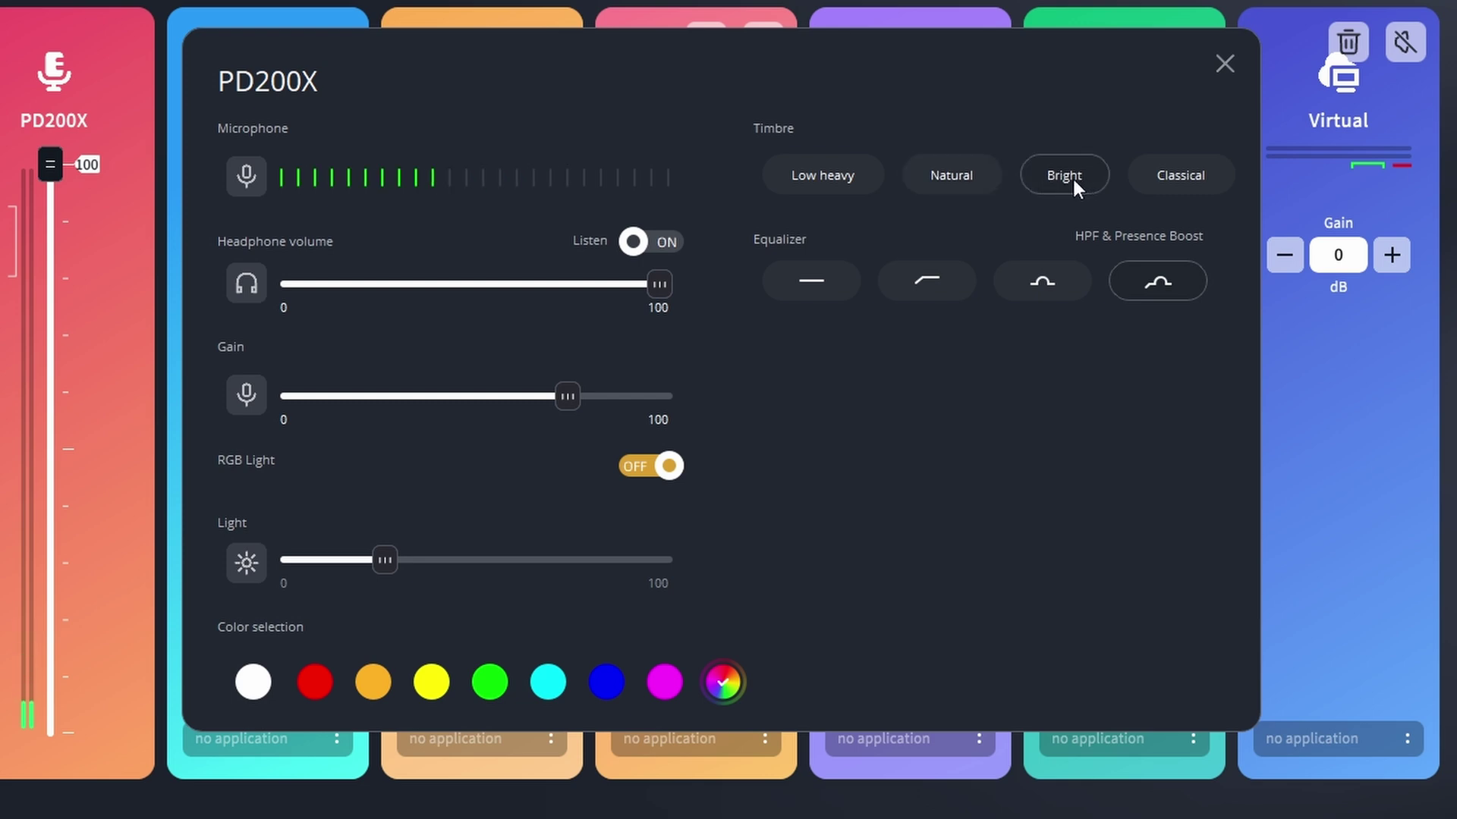
{"action": "left_click", "coordinate": [1201, 176]}
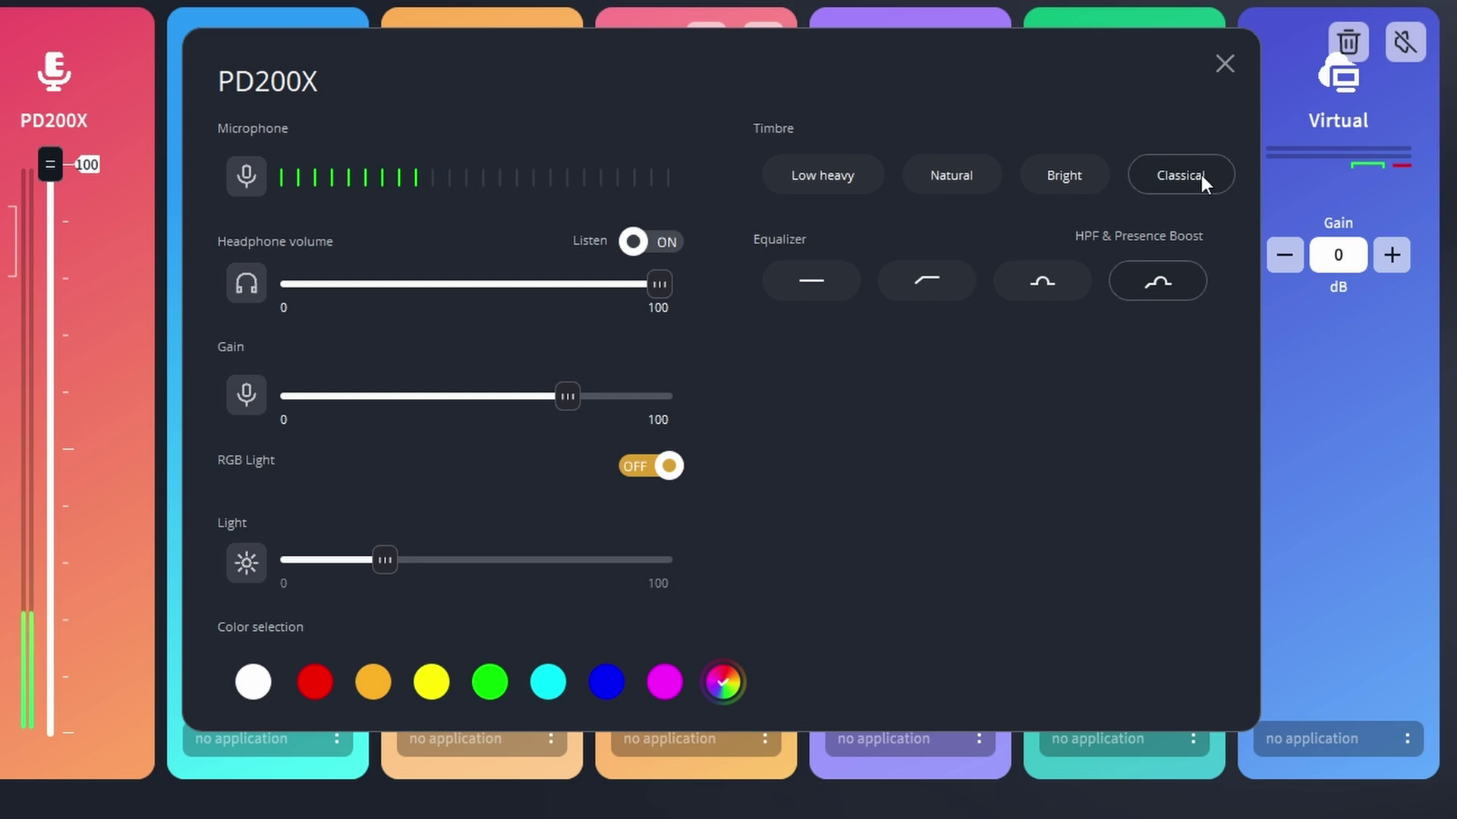
{"action": "left_click", "coordinate": [974, 174]}
{"action": "left_click", "coordinate": [1171, 179]}
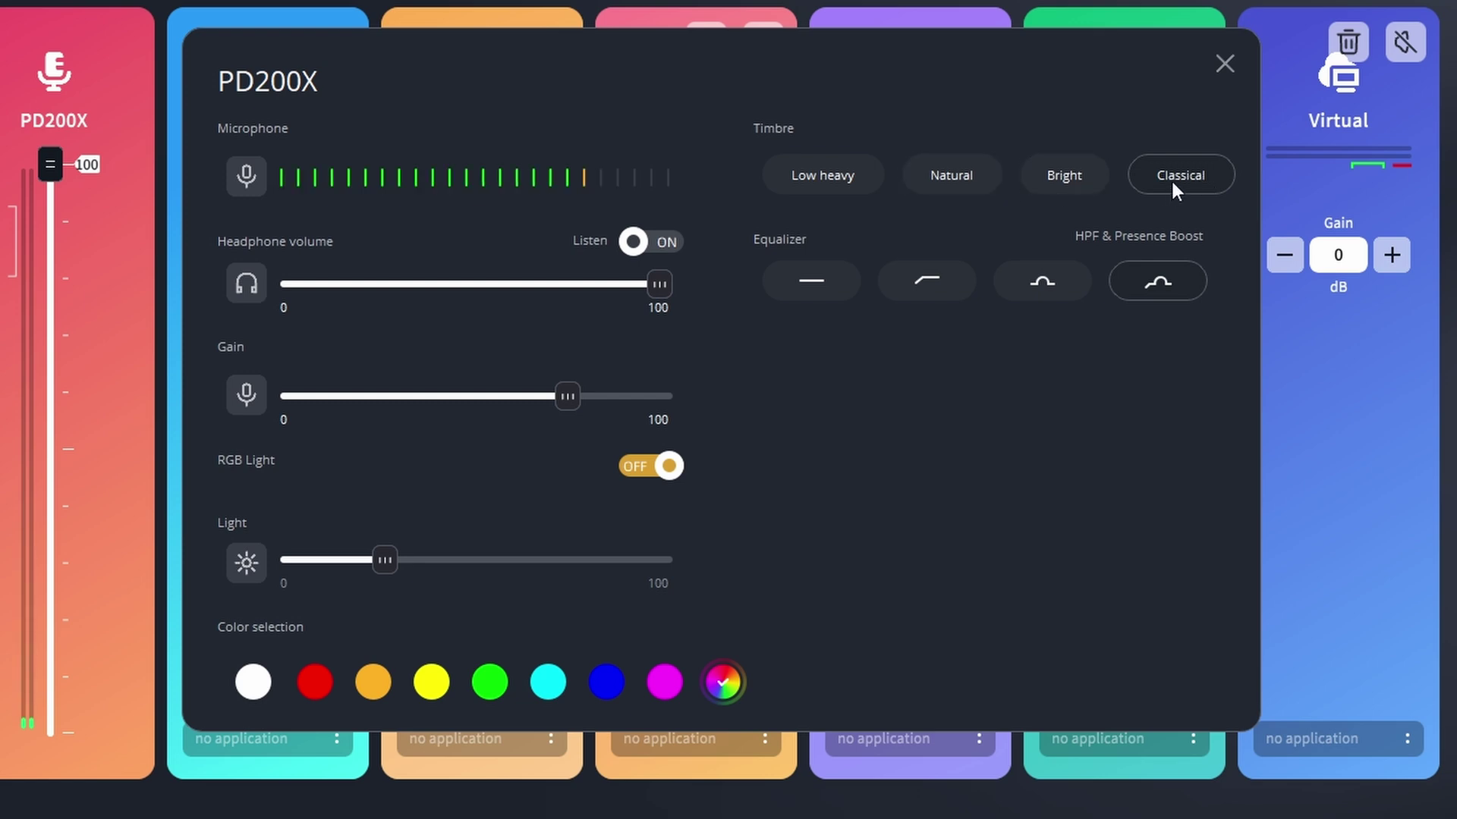
{"action": "left_click", "coordinate": [944, 174]}
{"action": "left_click", "coordinate": [1055, 173]}
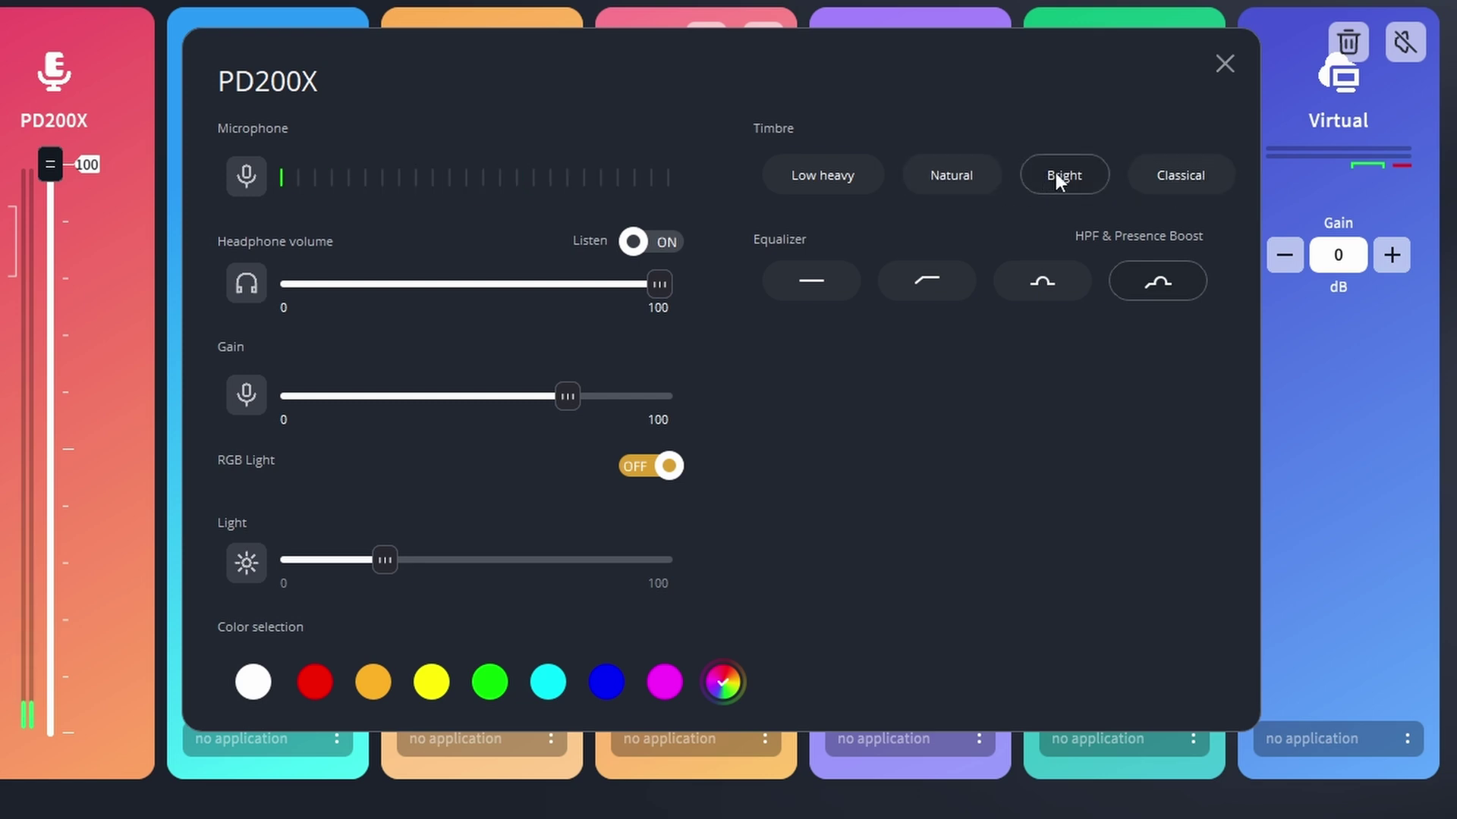
Step: Compare the Flat, High-pass Filter and Presence Boost equalizers, choose HPF & Presence Boost, and close the PD200X settings
{"action": "left_click", "coordinate": [819, 285]}
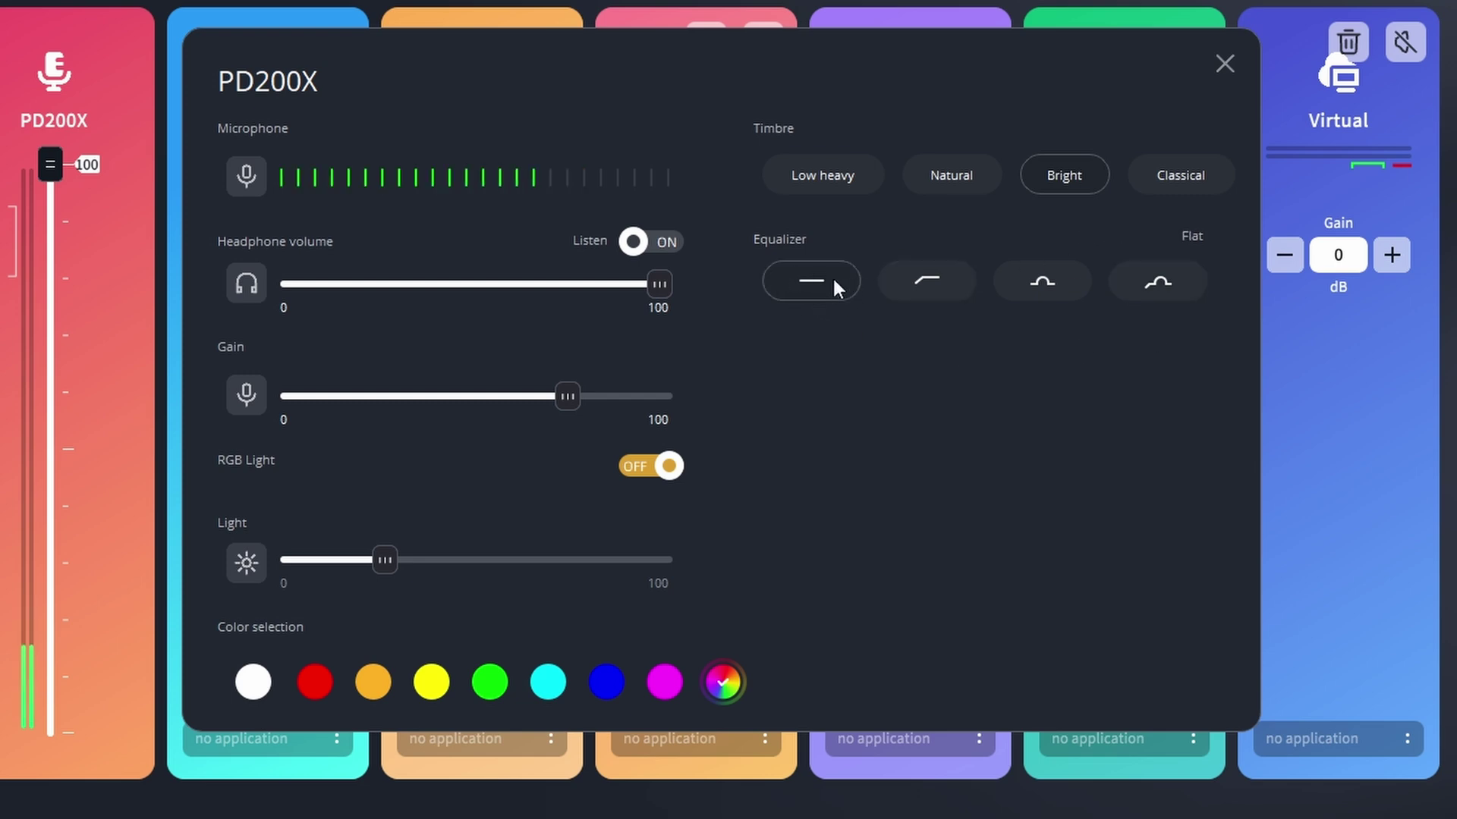
{"action": "left_click", "coordinate": [927, 281]}
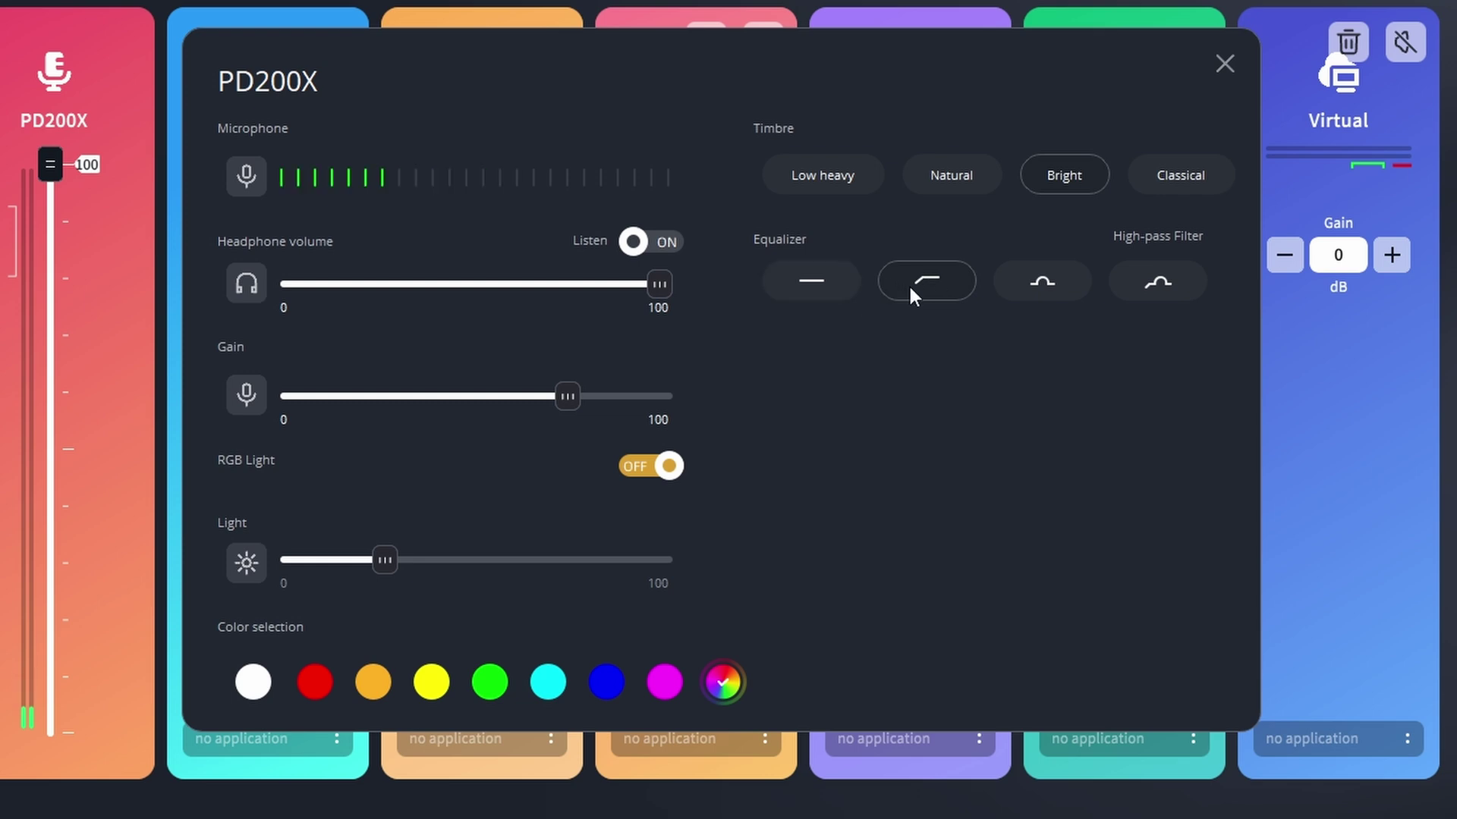
{"action": "left_click", "coordinate": [1038, 282]}
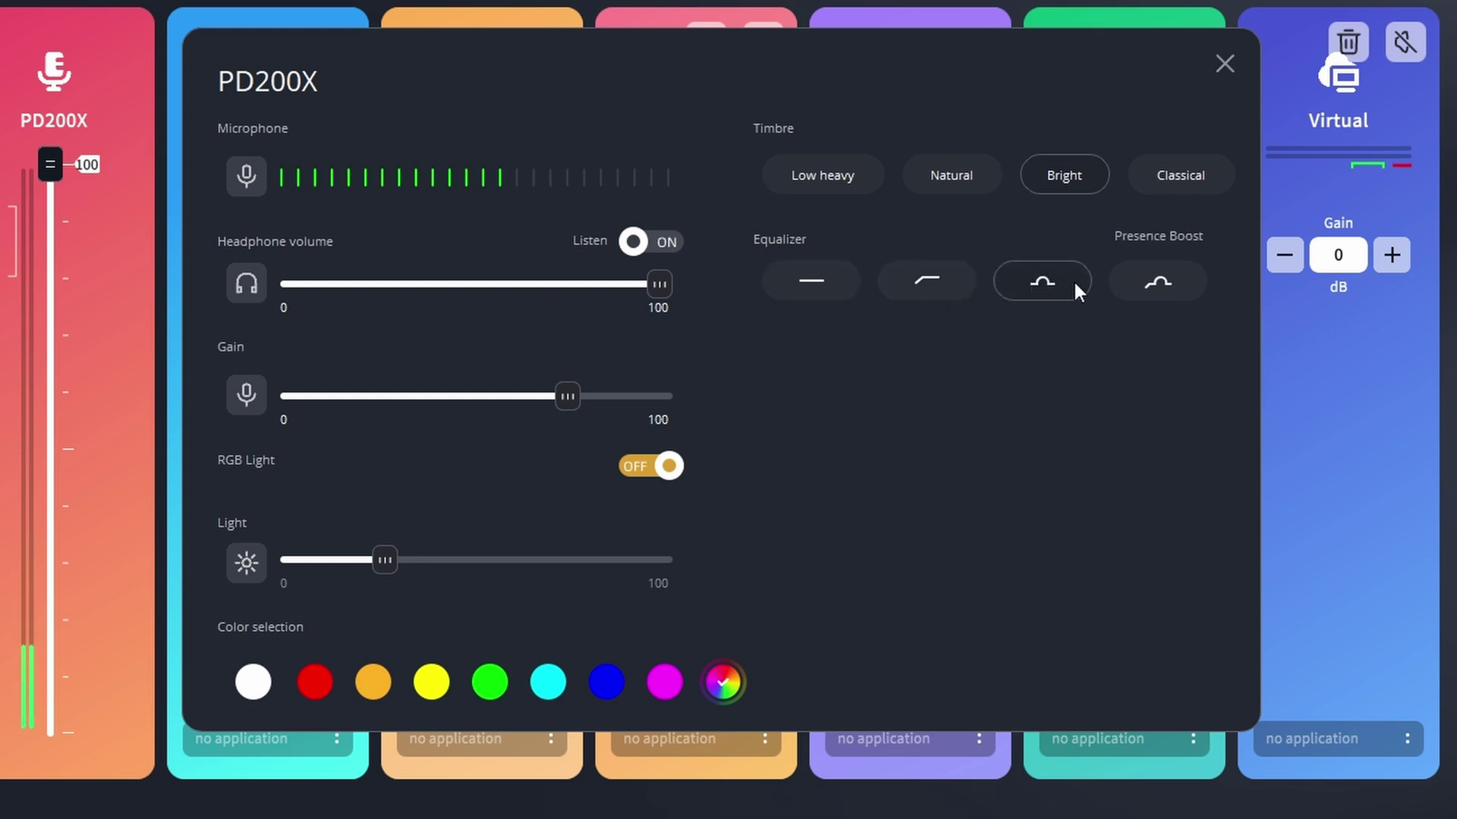
{"action": "left_click", "coordinate": [1162, 288]}
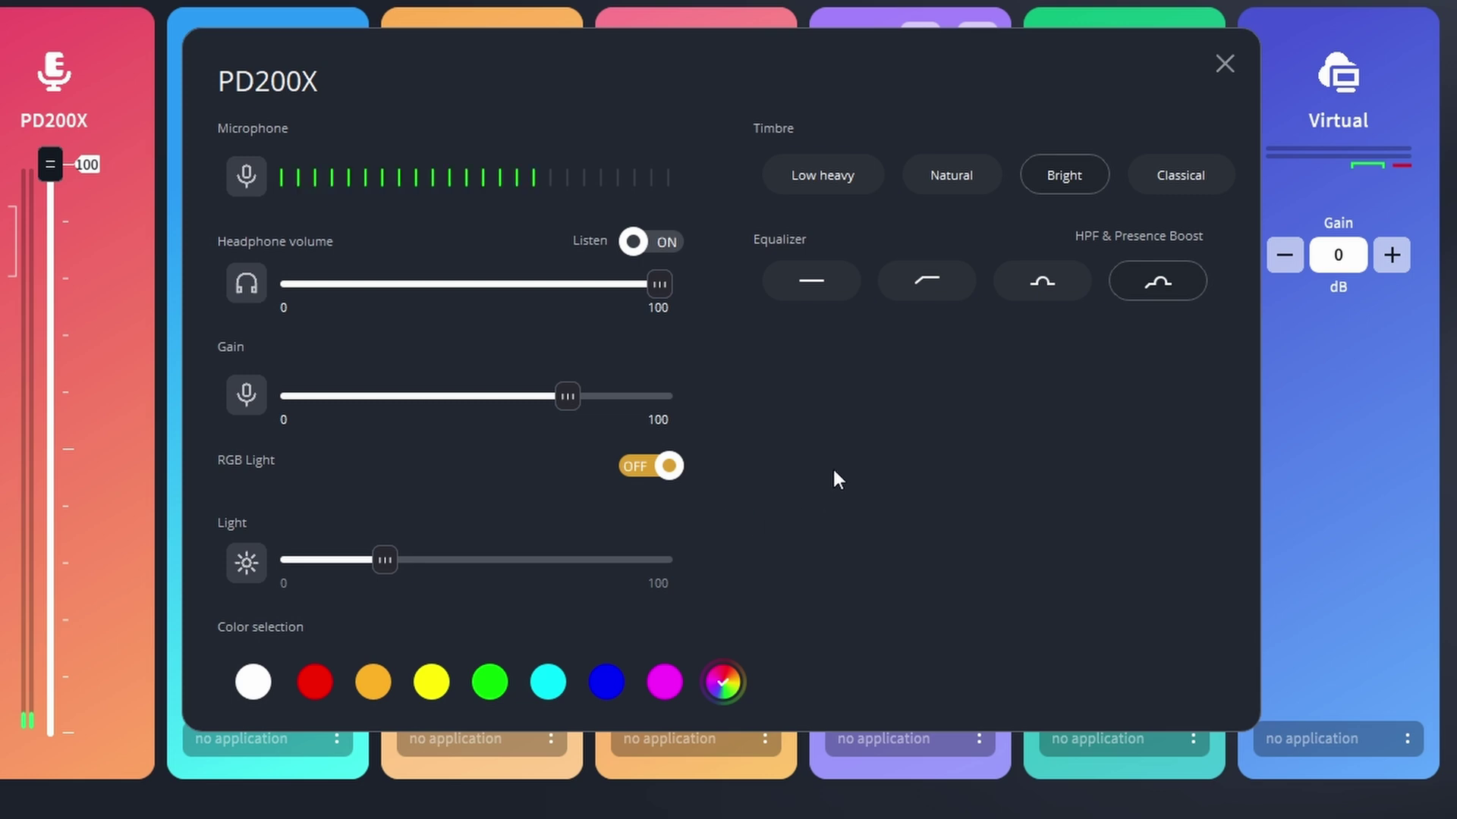
{"action": "key", "text": "Escape"}
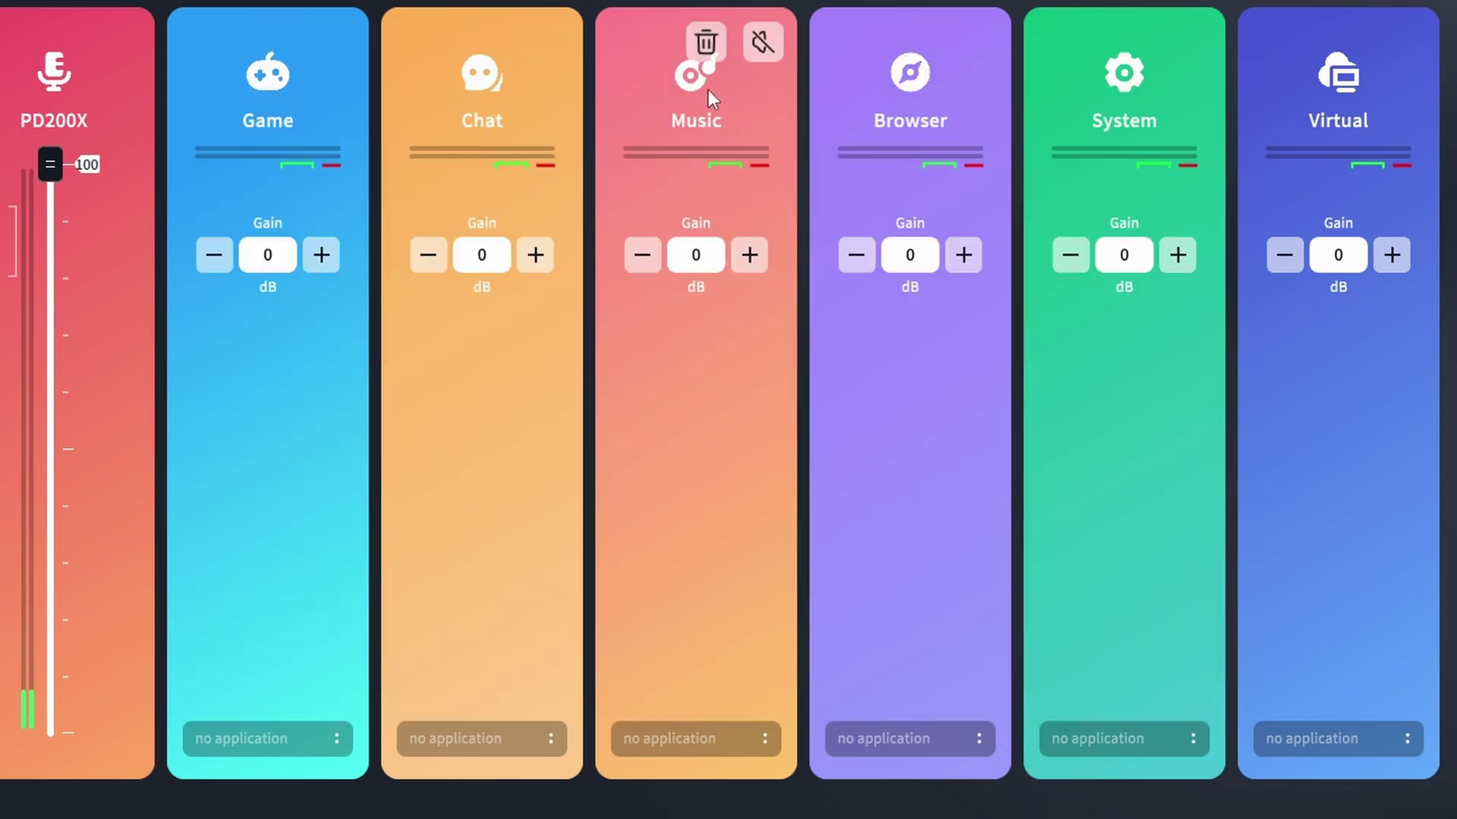
Step: Set the Music channel's volume to 100
{"action": "mouse_move", "coordinate": [692, 160]}
{"action": "left_click_drag", "start_coordinate": [692, 163], "coordinate": [700, 105]}
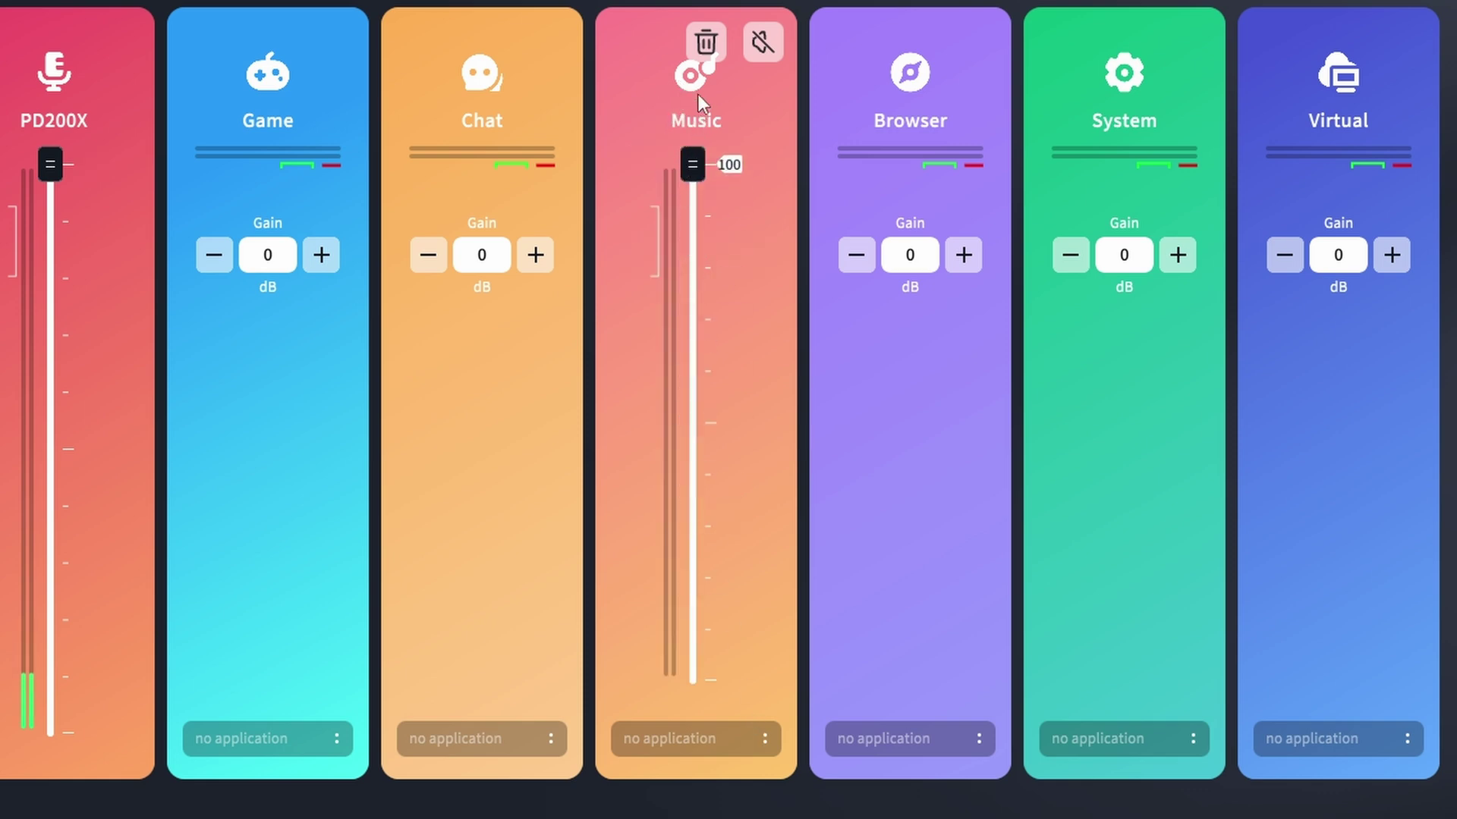
Step: Try the Music channel's gain at 1 dB and -1 dB, and return it to 0 dB
{"action": "left_click", "coordinate": [742, 256]}
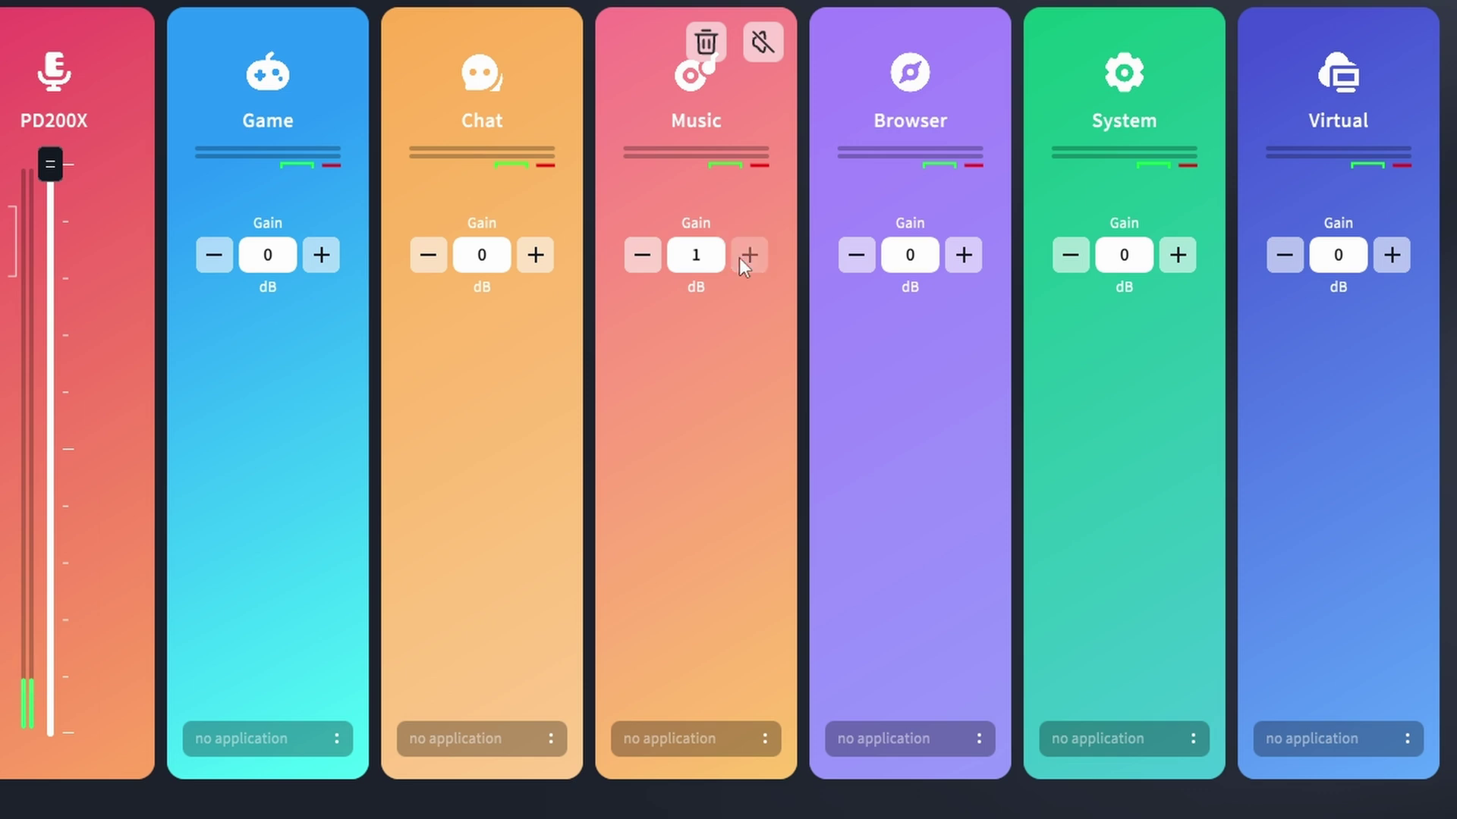
{"action": "left_click", "coordinate": [743, 255]}
{"action": "left_click", "coordinate": [642, 262]}
{"action": "left_click", "coordinate": [641, 262]}
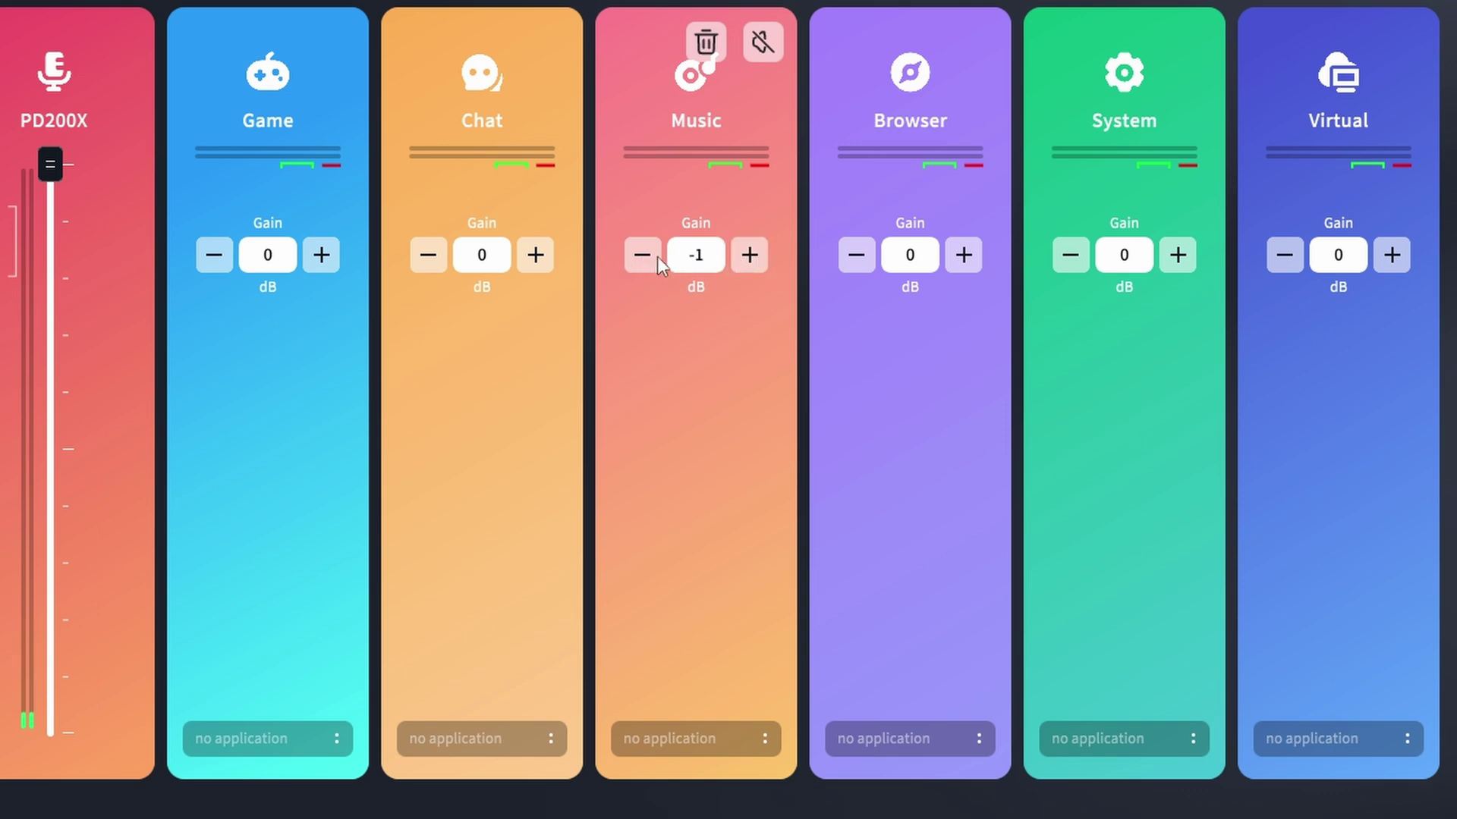
{"action": "left_click", "coordinate": [748, 256]}
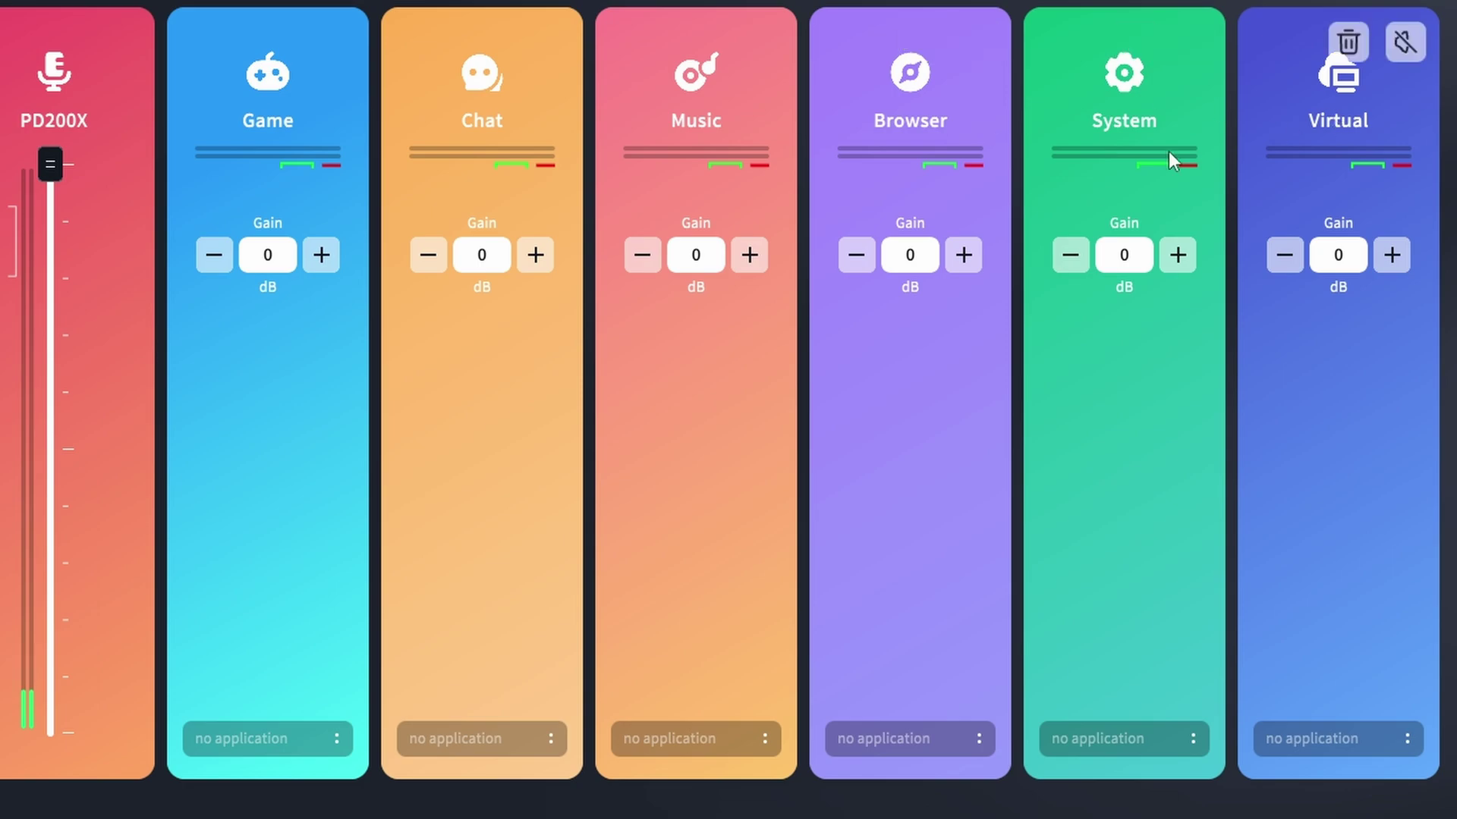
{"action": "left_click", "coordinate": [238, 151]}
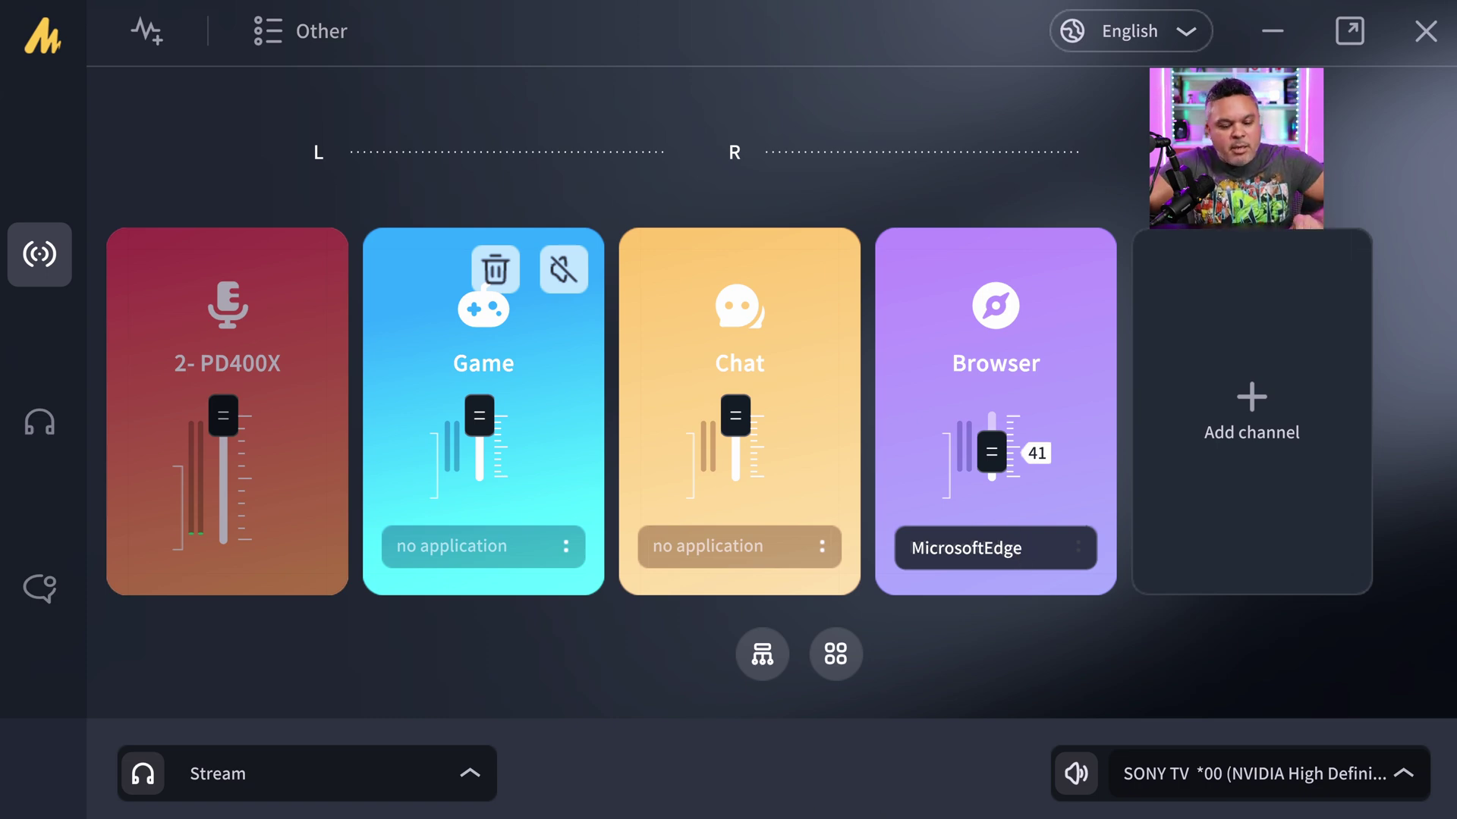
Step: Play the YouTube beat in Microsoft Edge and adjust the Browser channel's volume to 100, ending at 11
{"action": "key", "text": "super"}
{"action": "left_click", "coordinate": [588, 793]}
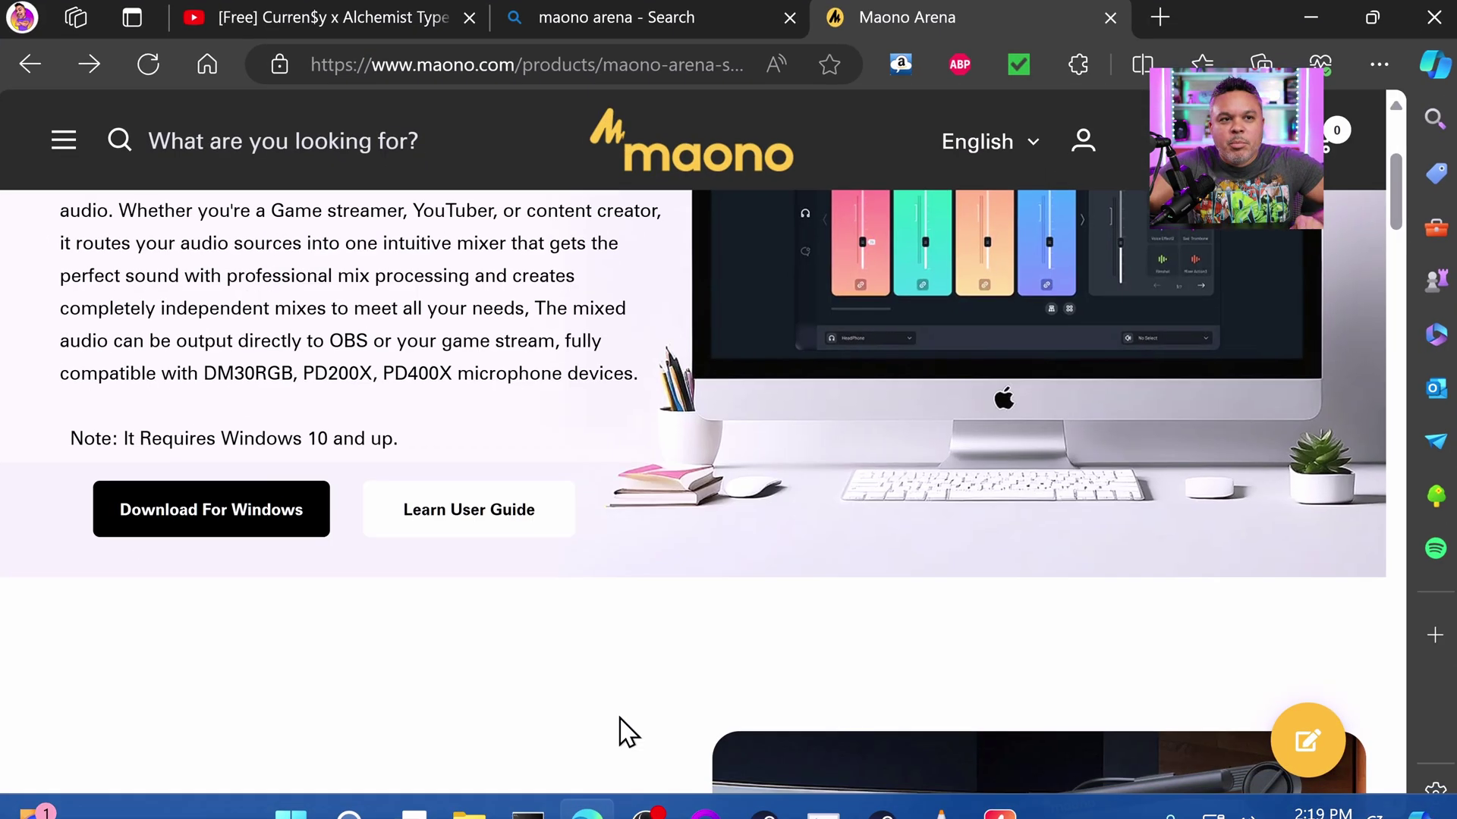
{"action": "left_click", "coordinate": [355, 22]}
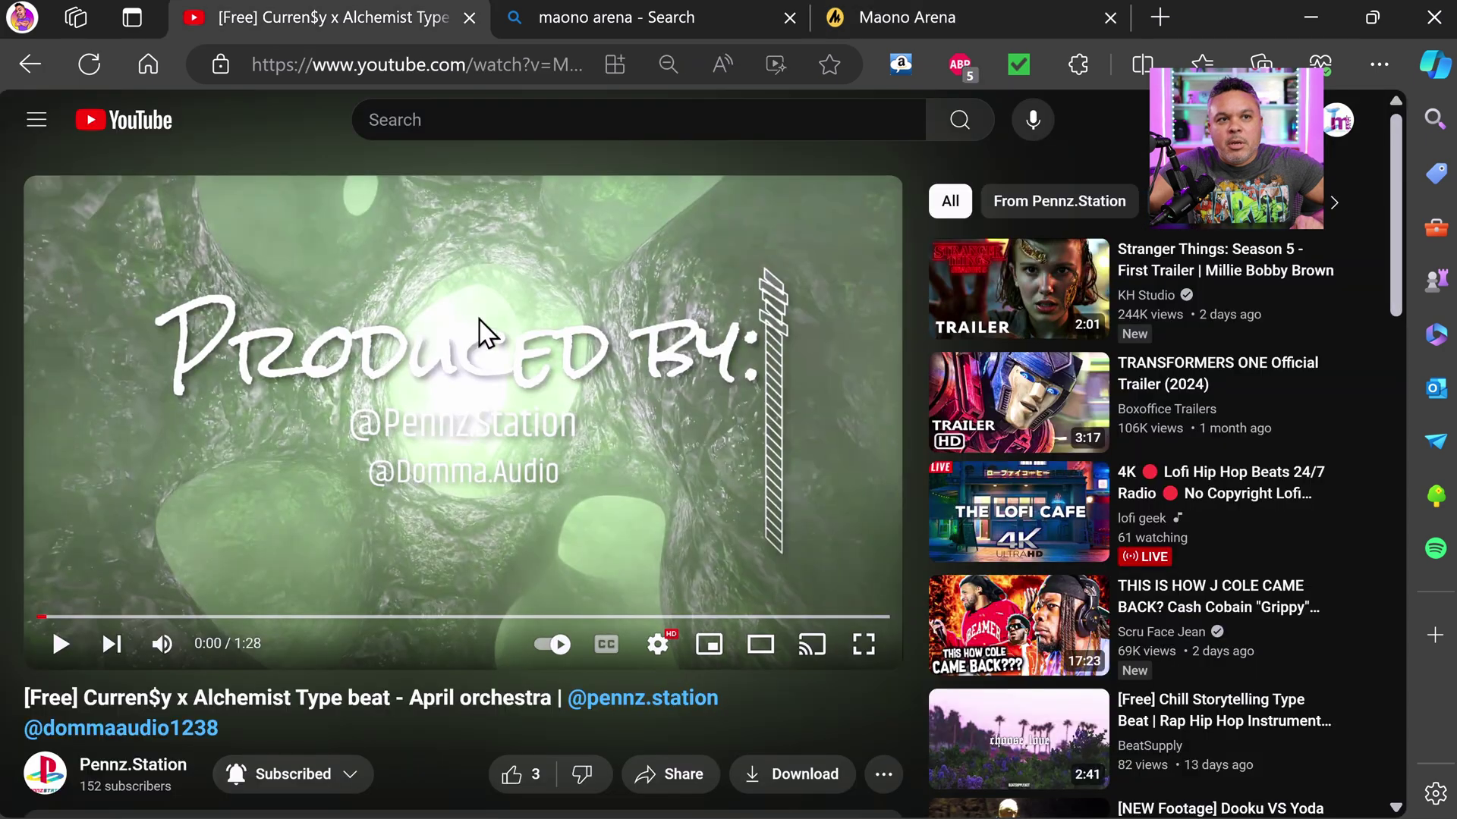
{"action": "left_click", "coordinate": [1310, 18]}
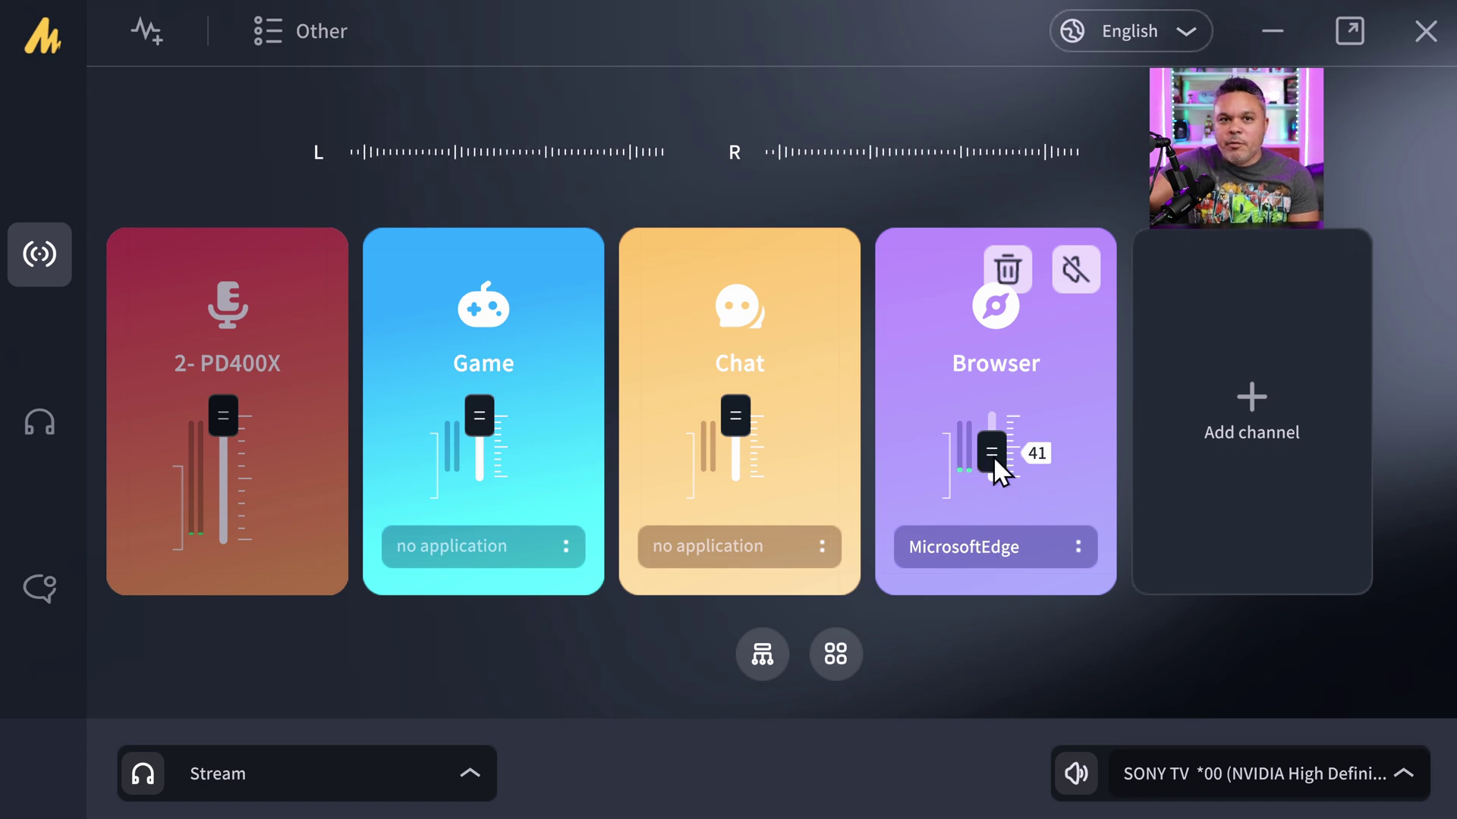
{"action": "left_click_drag", "start_coordinate": [994, 457], "coordinate": [1001, 410]}
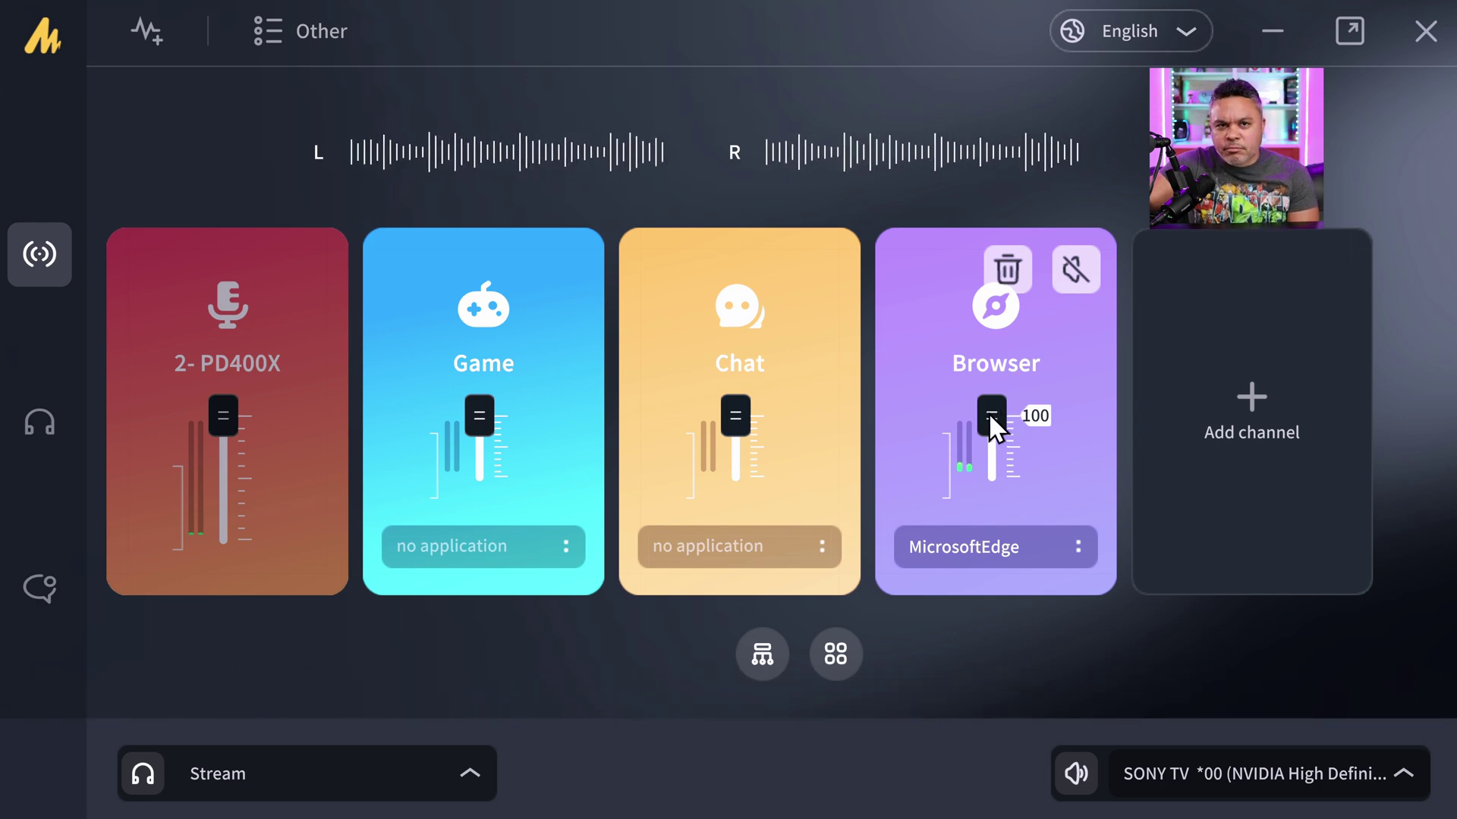
{"action": "left_click_drag", "start_coordinate": [989, 417], "coordinate": [990, 472]}
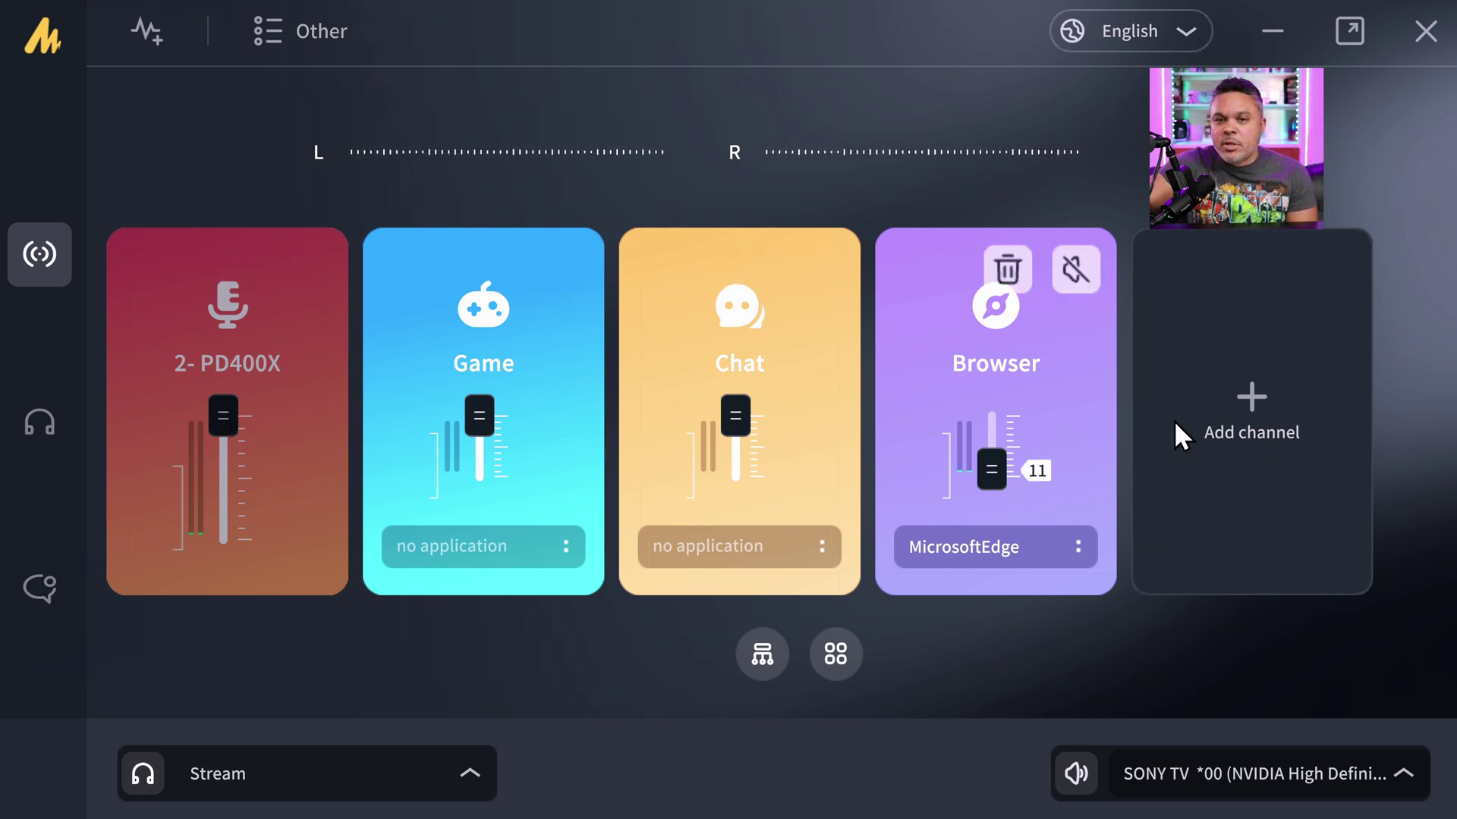
Step: Add the Music channel to the mixer with VLCmediaplayer as its application
{"action": "left_click", "coordinate": [1245, 405]}
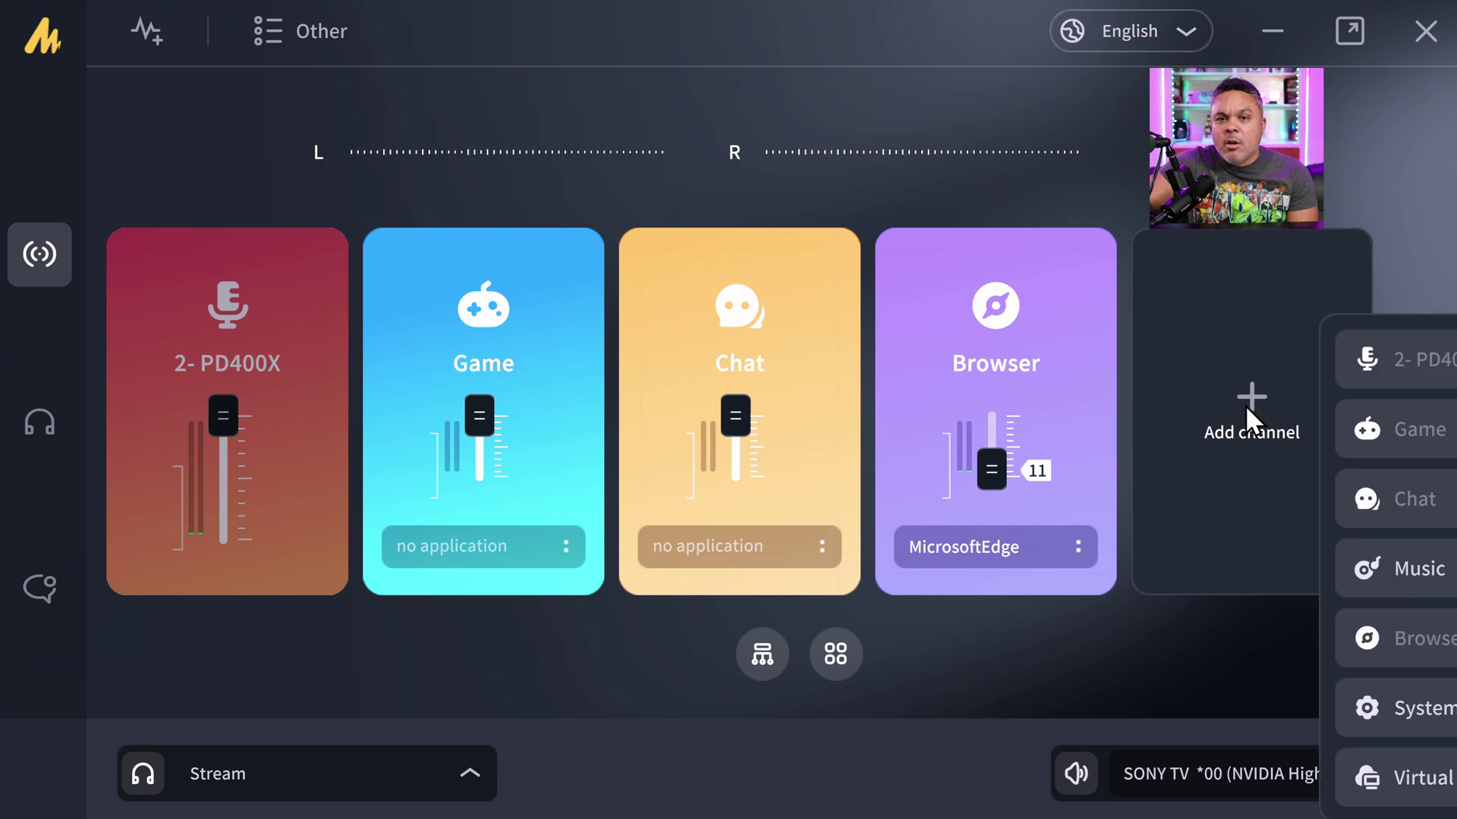
{"action": "left_click", "coordinate": [1394, 570]}
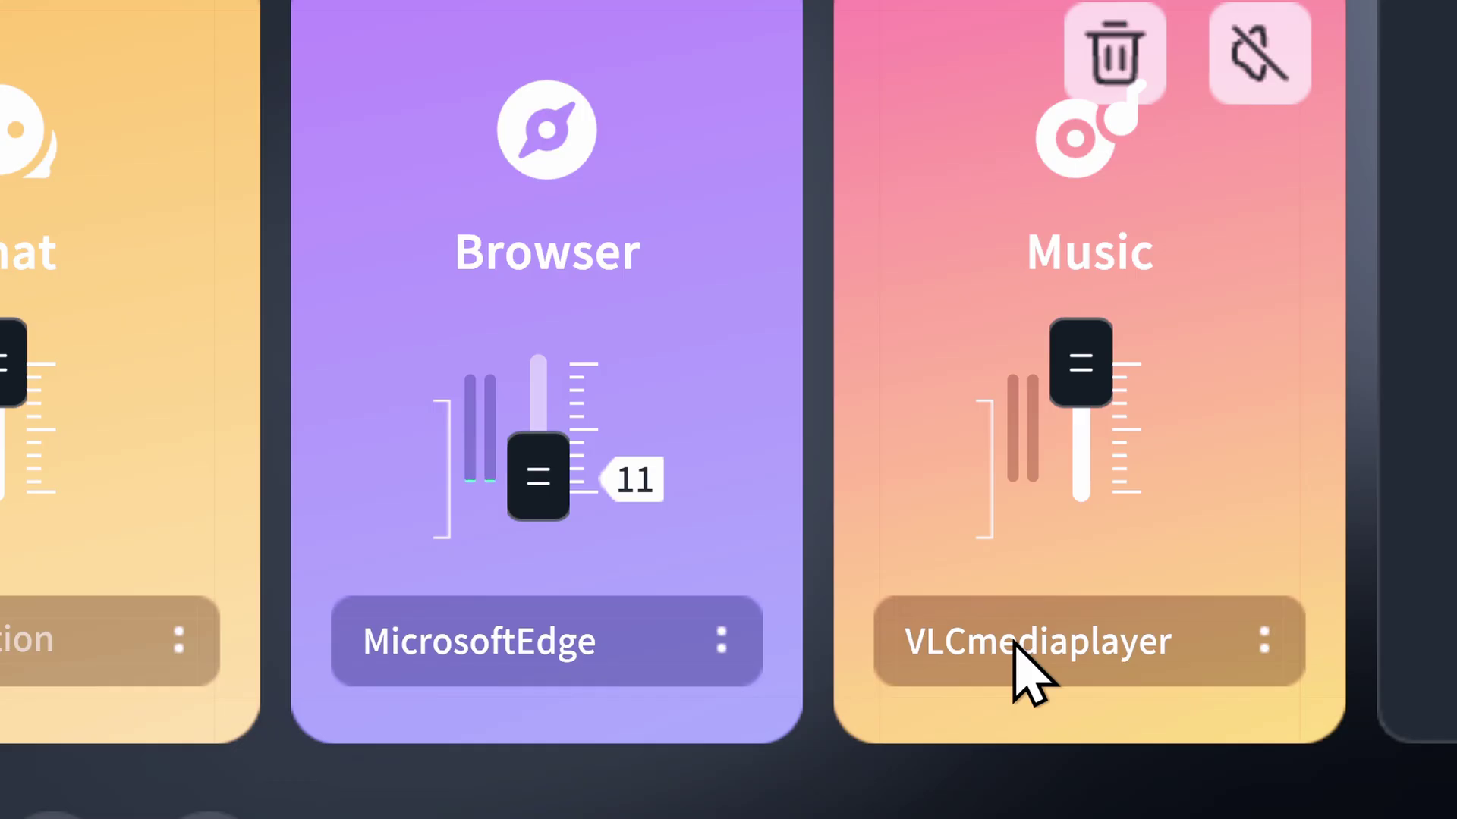
{"action": "left_click", "coordinate": [1211, 546]}
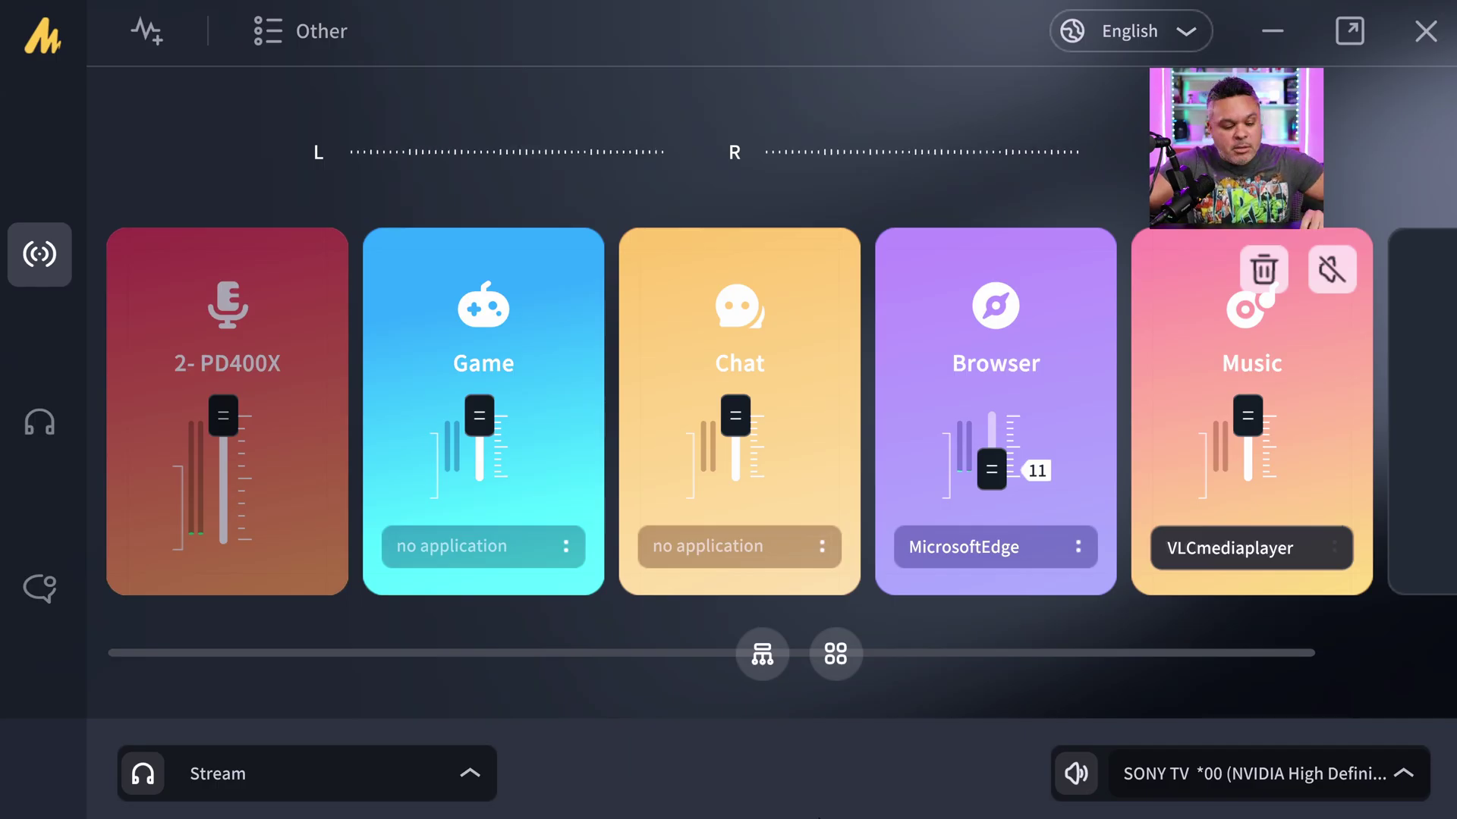
Step: Start music playback in VLC media player and lower the Music channel's volume from 100 to 0
{"action": "key", "text": "super"}
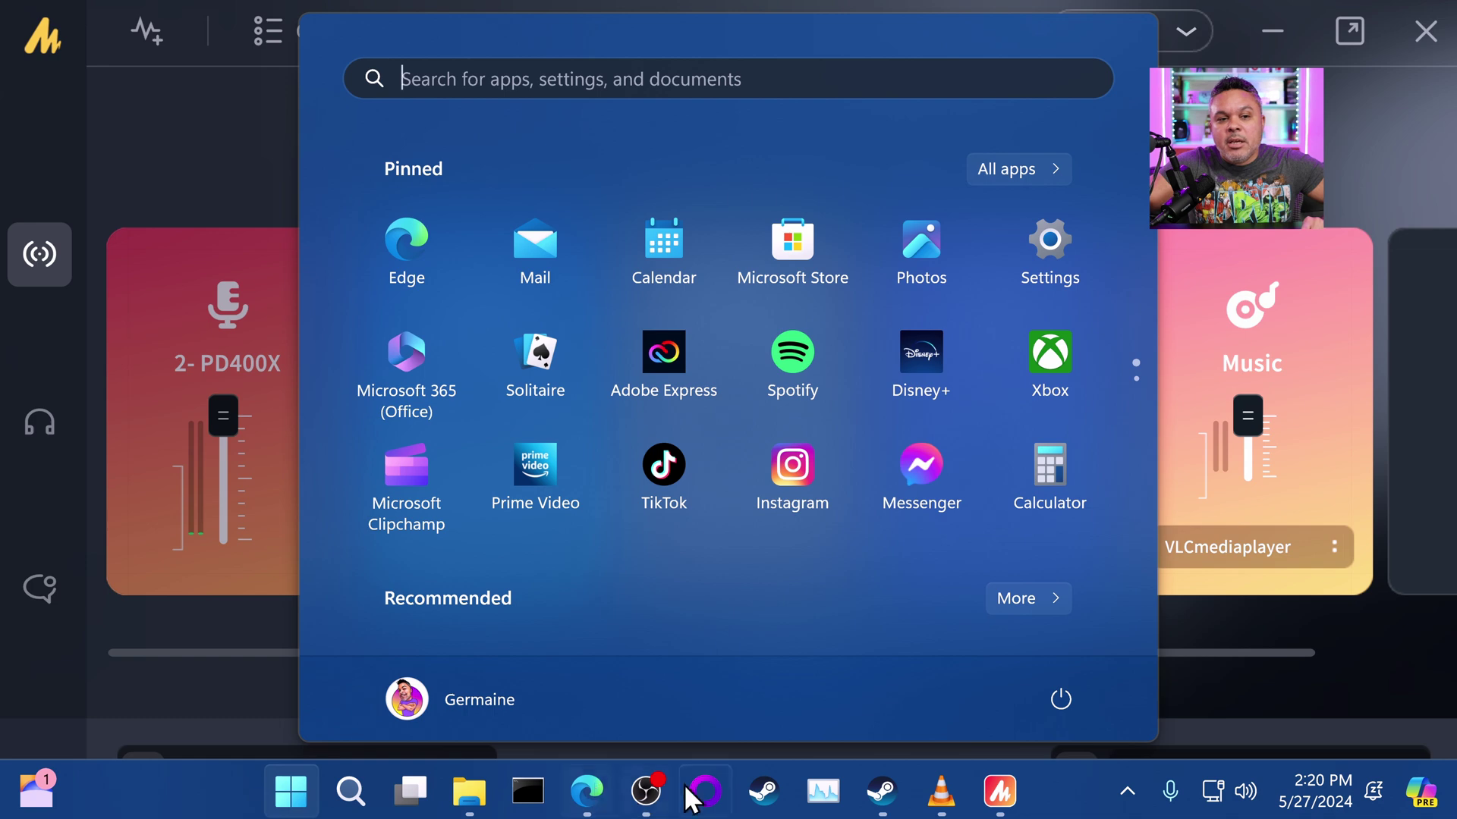
{"action": "left_click", "coordinate": [945, 811]}
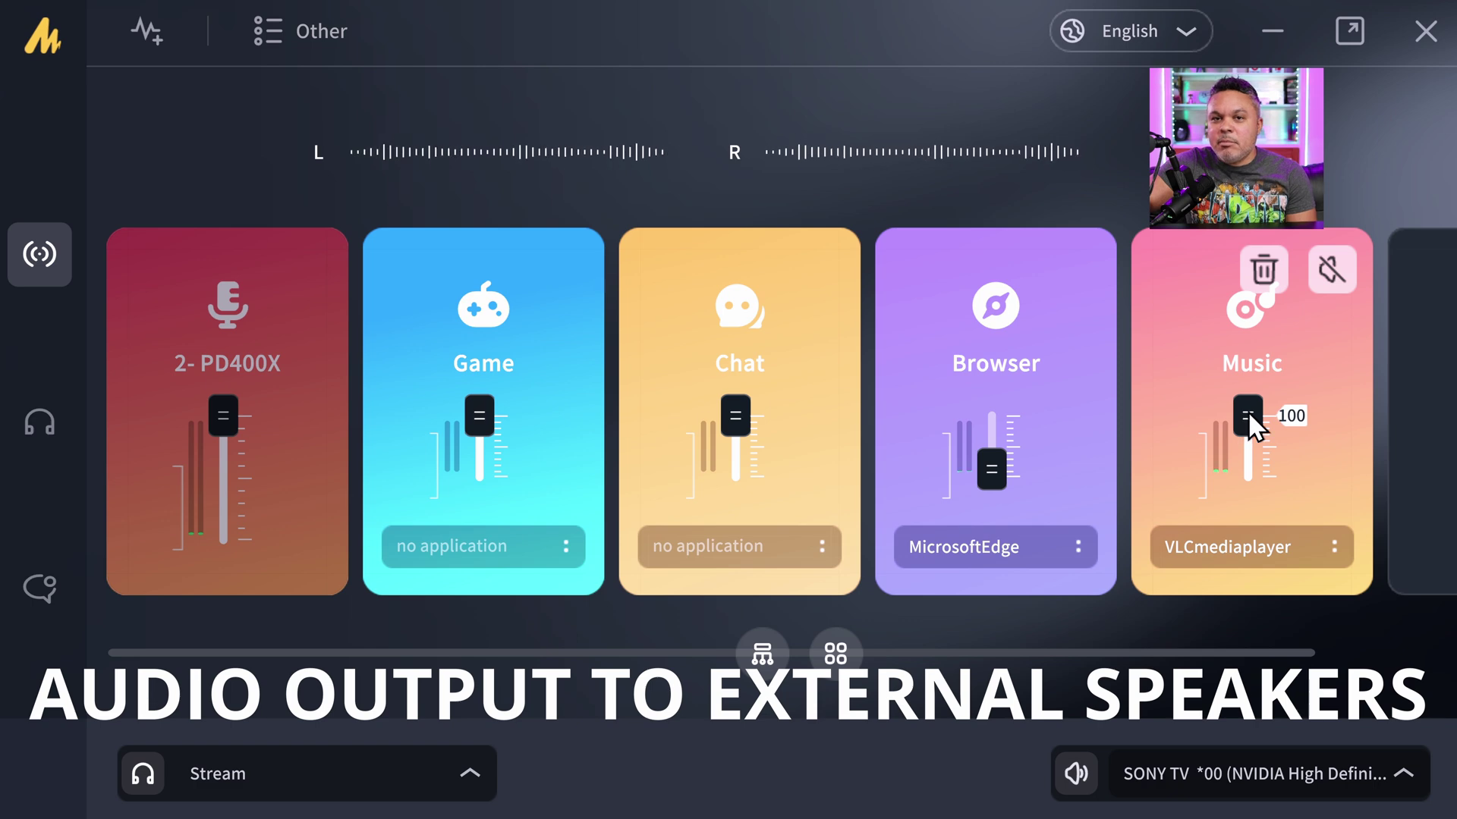
{"action": "left_click_drag", "start_coordinate": [1247, 417], "coordinate": [1250, 481]}
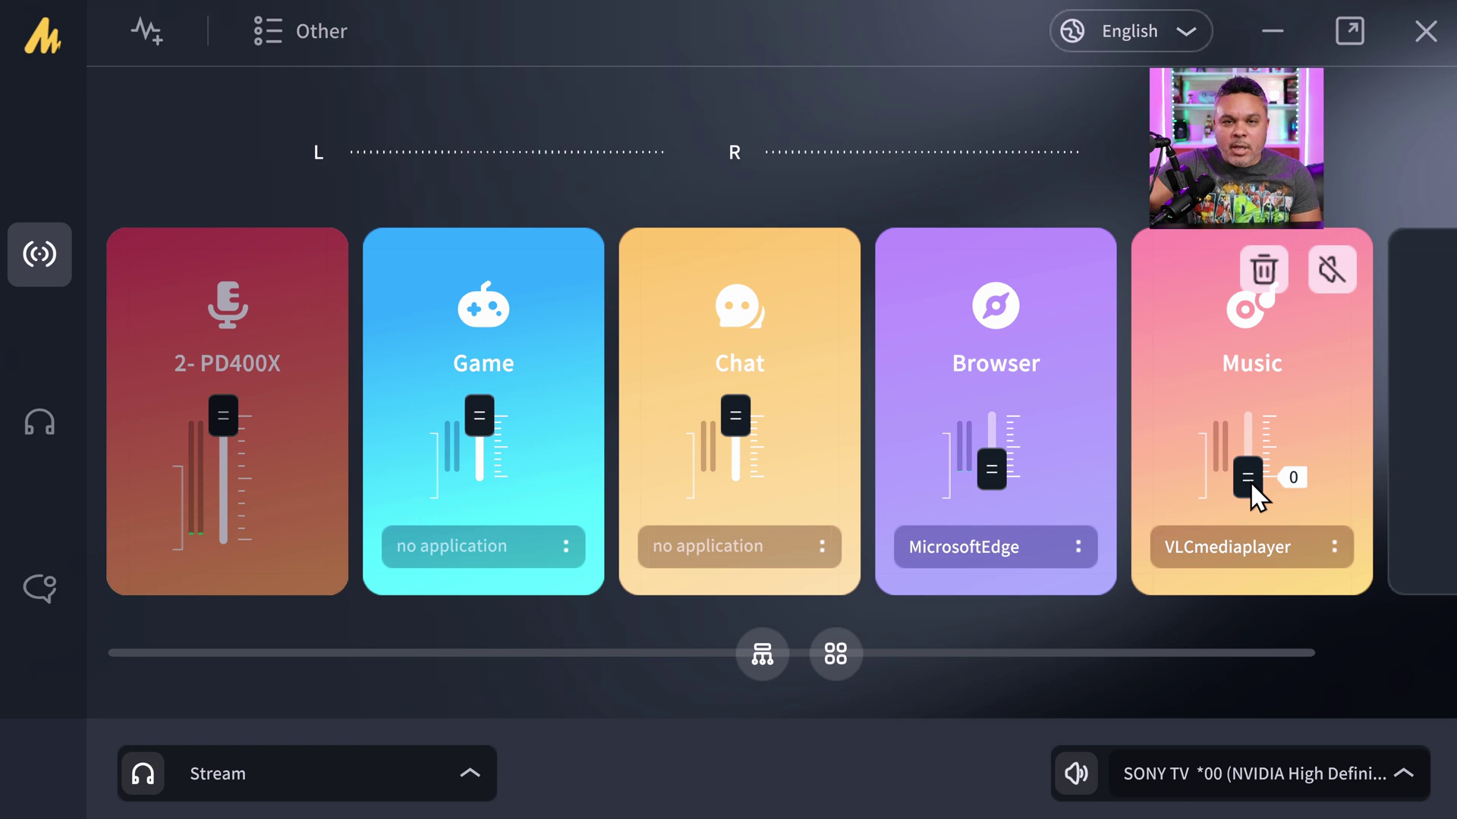
Step: Add the System virtual audio source to the interface through Audio Source Management
{"action": "left_click", "coordinate": [258, 33]}
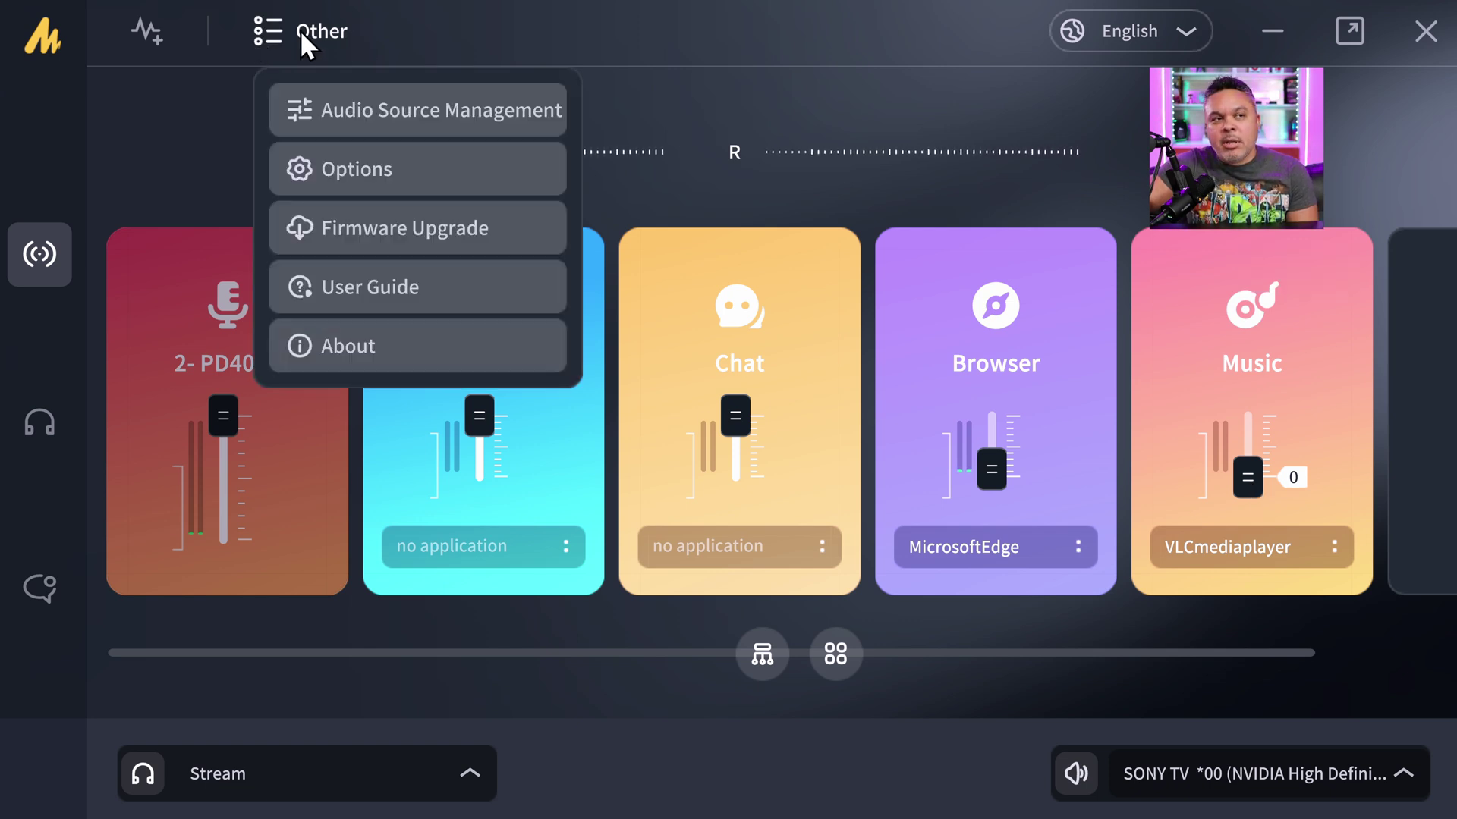
{"action": "left_click", "coordinate": [370, 116]}
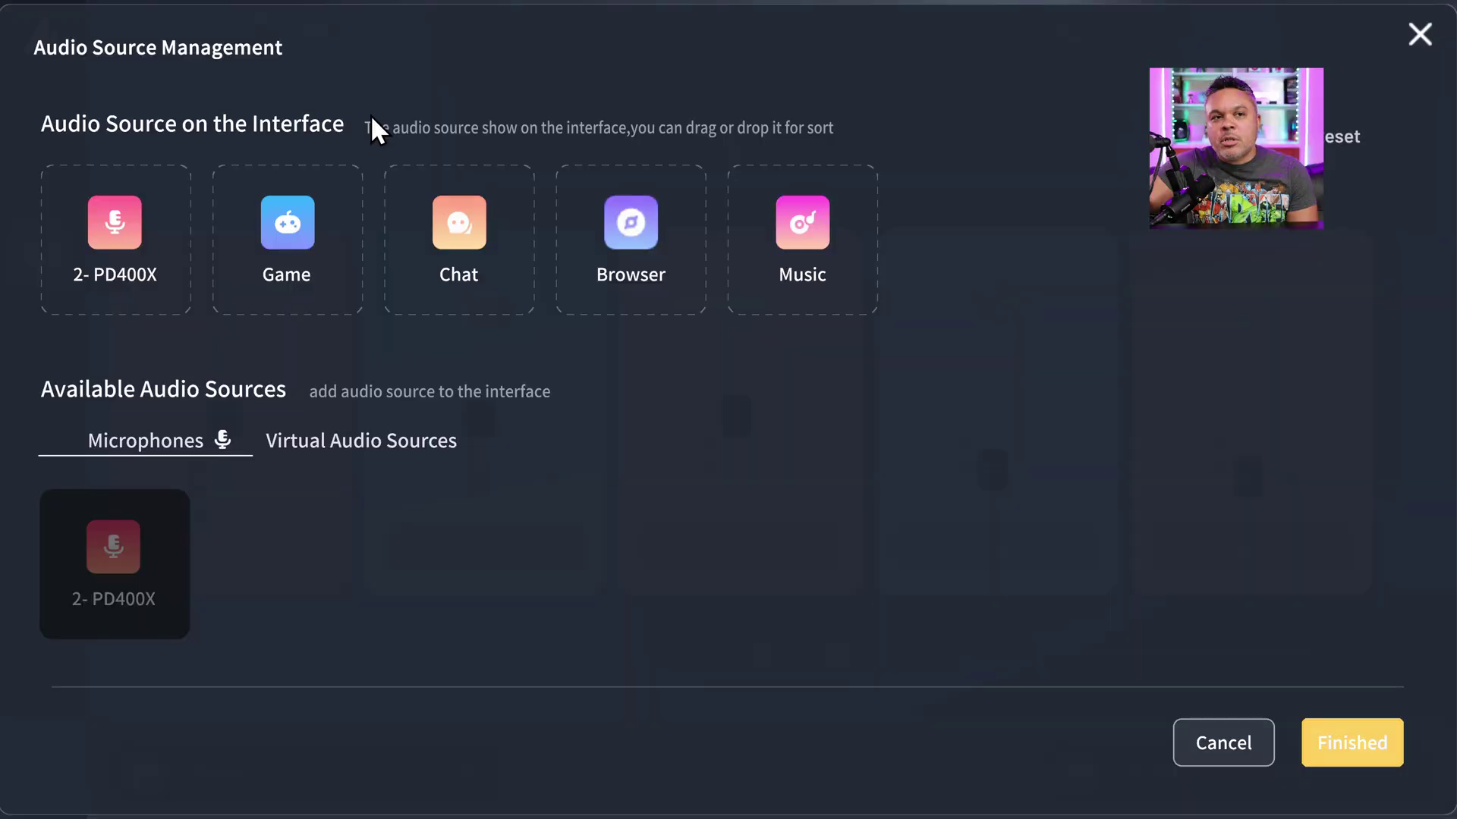
{"action": "left_click", "coordinate": [409, 446]}
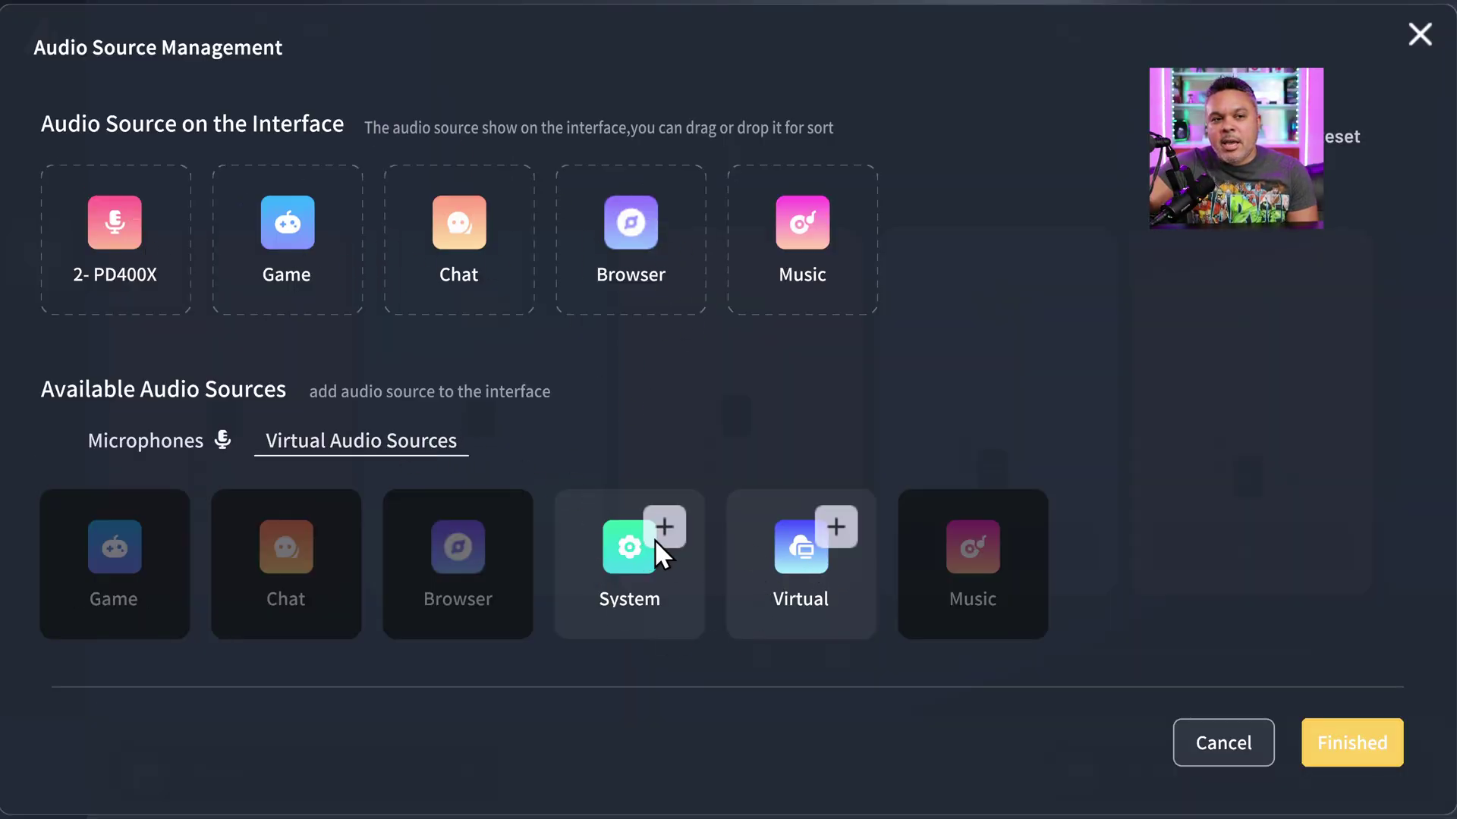
{"action": "left_click", "coordinate": [665, 529]}
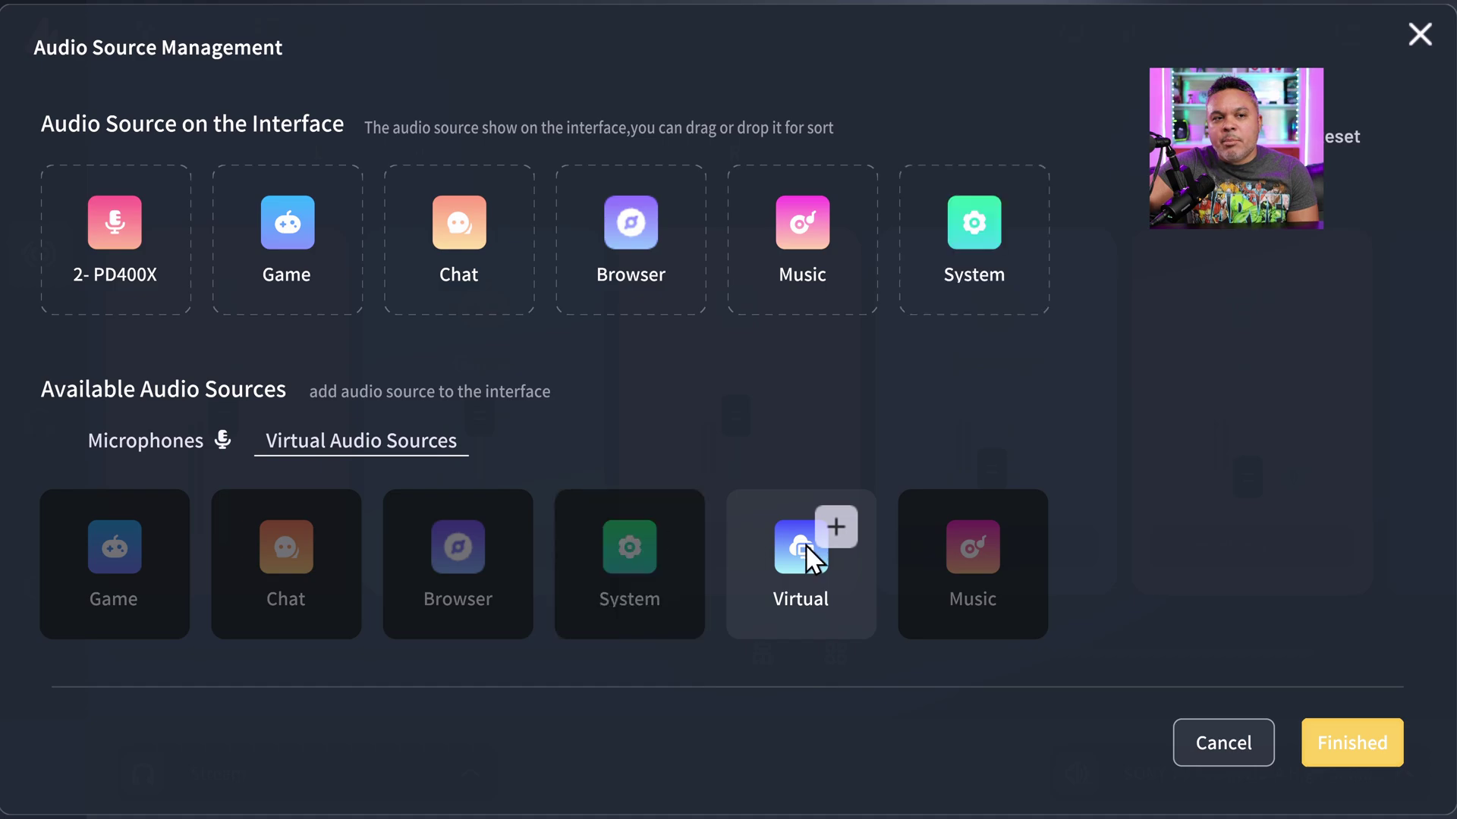
{"action": "left_click", "coordinate": [1349, 758]}
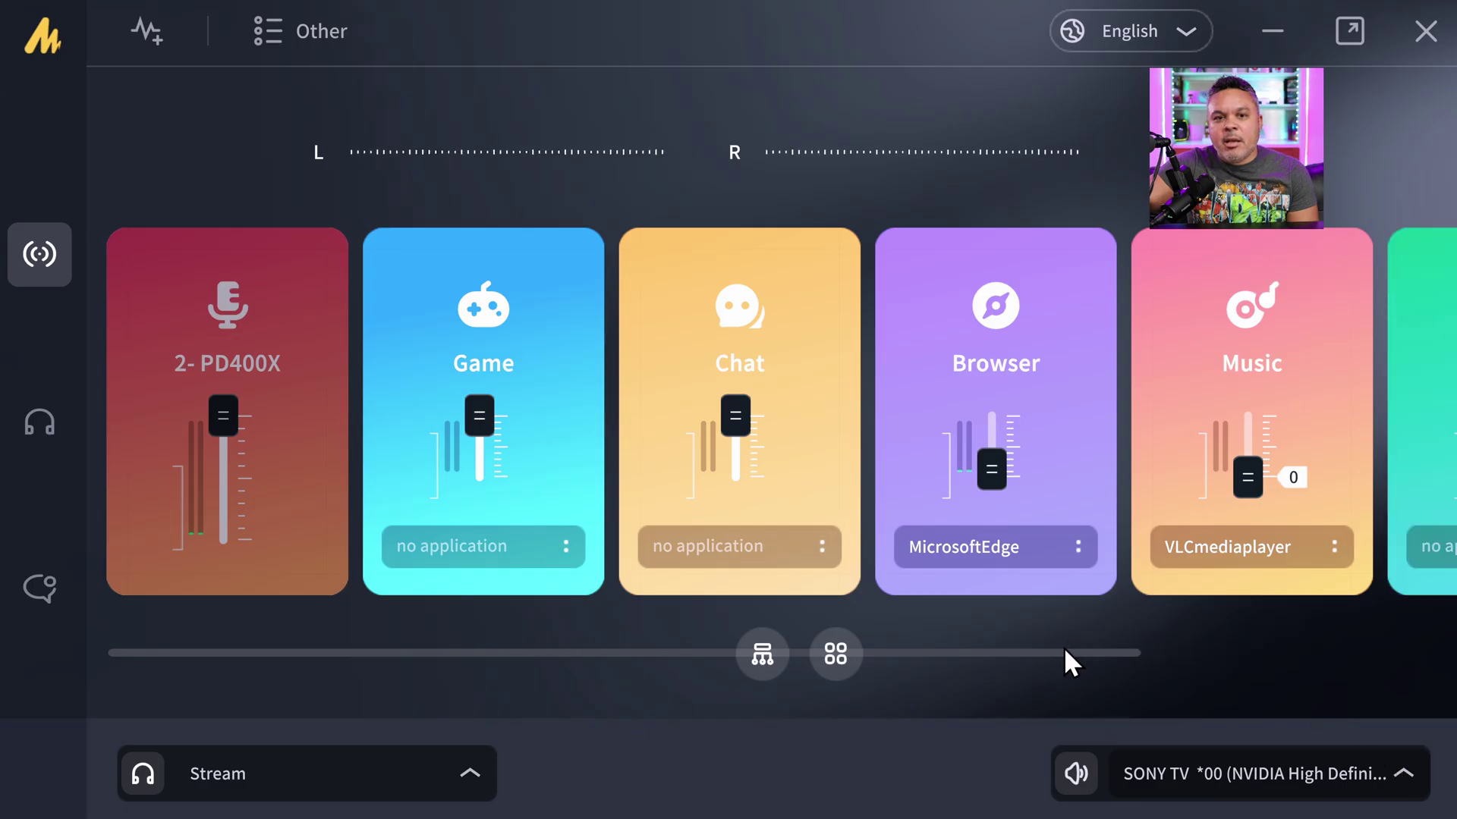
Step: Look through the mixer's channels and examine the audio configuration for which applications are assigned to each channel
{"action": "scroll", "coordinate": [1191, 656], "scroll_direction": "down", "scroll_amount": 3}
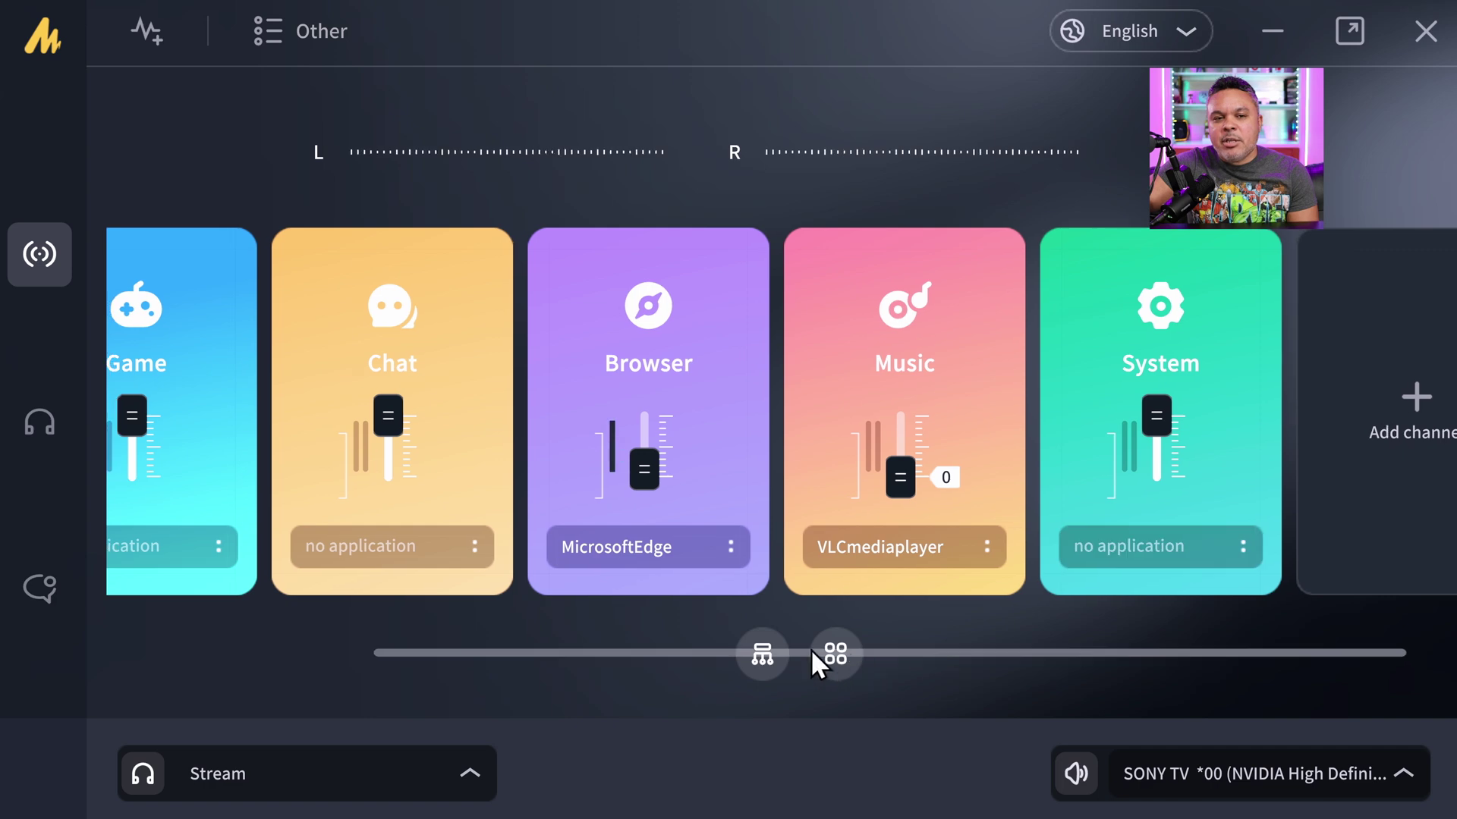
{"action": "left_click_drag", "start_coordinate": [811, 649], "coordinate": [555, 649]}
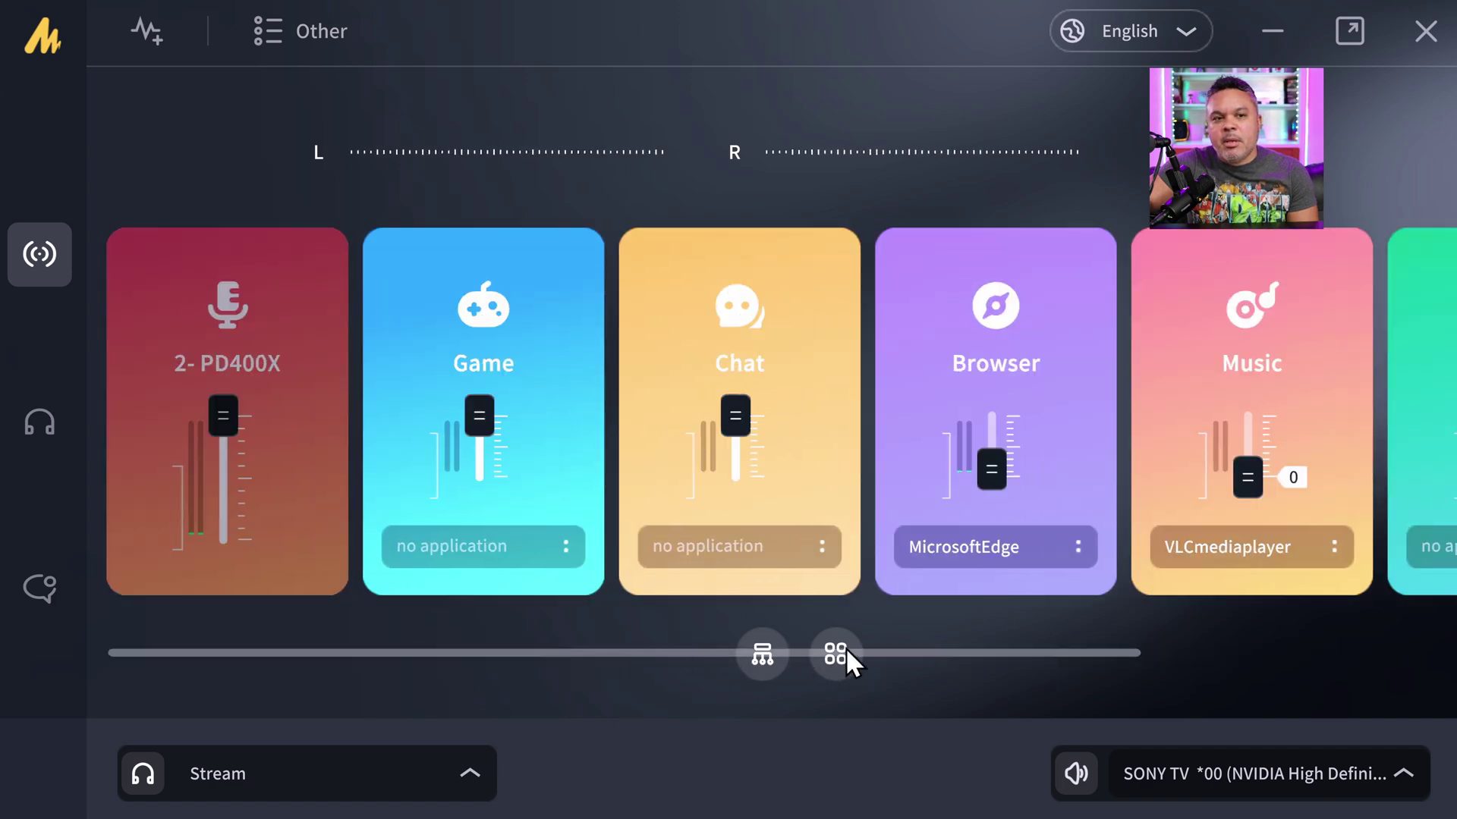
{"action": "scroll", "coordinate": [906, 650], "scroll_direction": "down", "scroll_amount": 3}
{"action": "scroll", "coordinate": [830, 651], "scroll_direction": "up", "scroll_amount": 2}
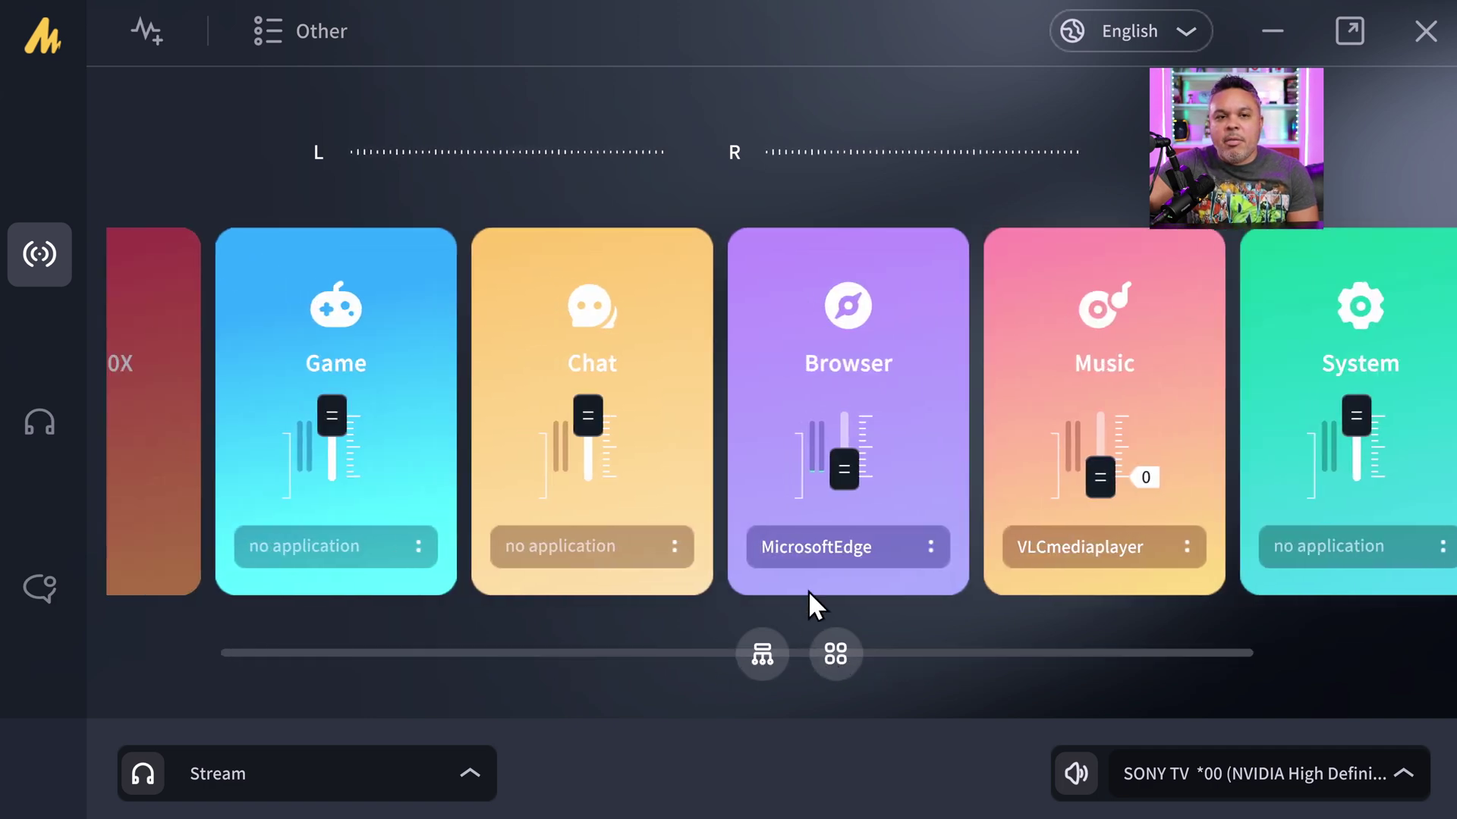
{"action": "left_click", "coordinate": [160, 31]}
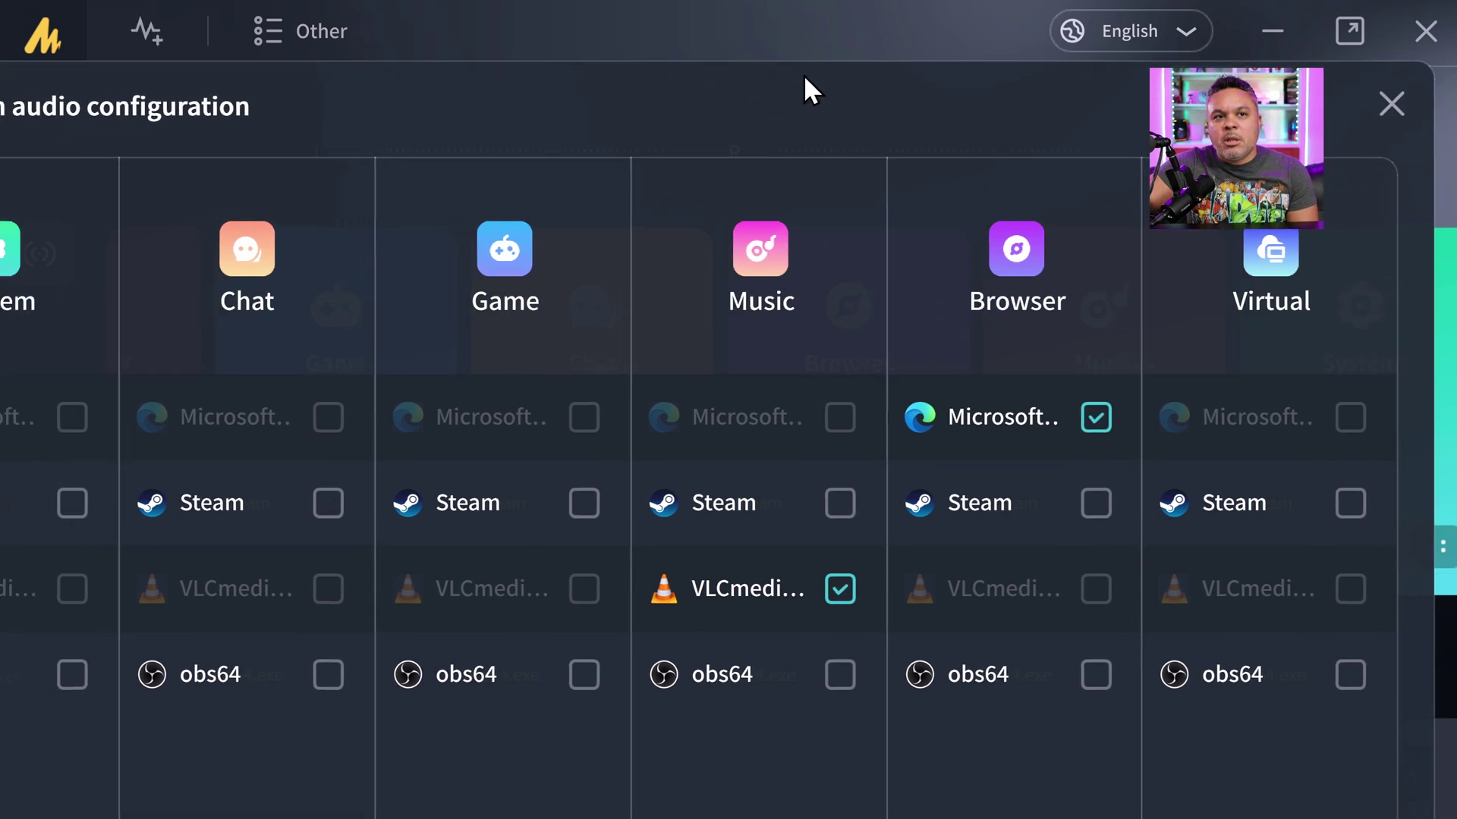
{"action": "left_click_drag", "start_coordinate": [948, 47], "coordinate": [813, 57]}
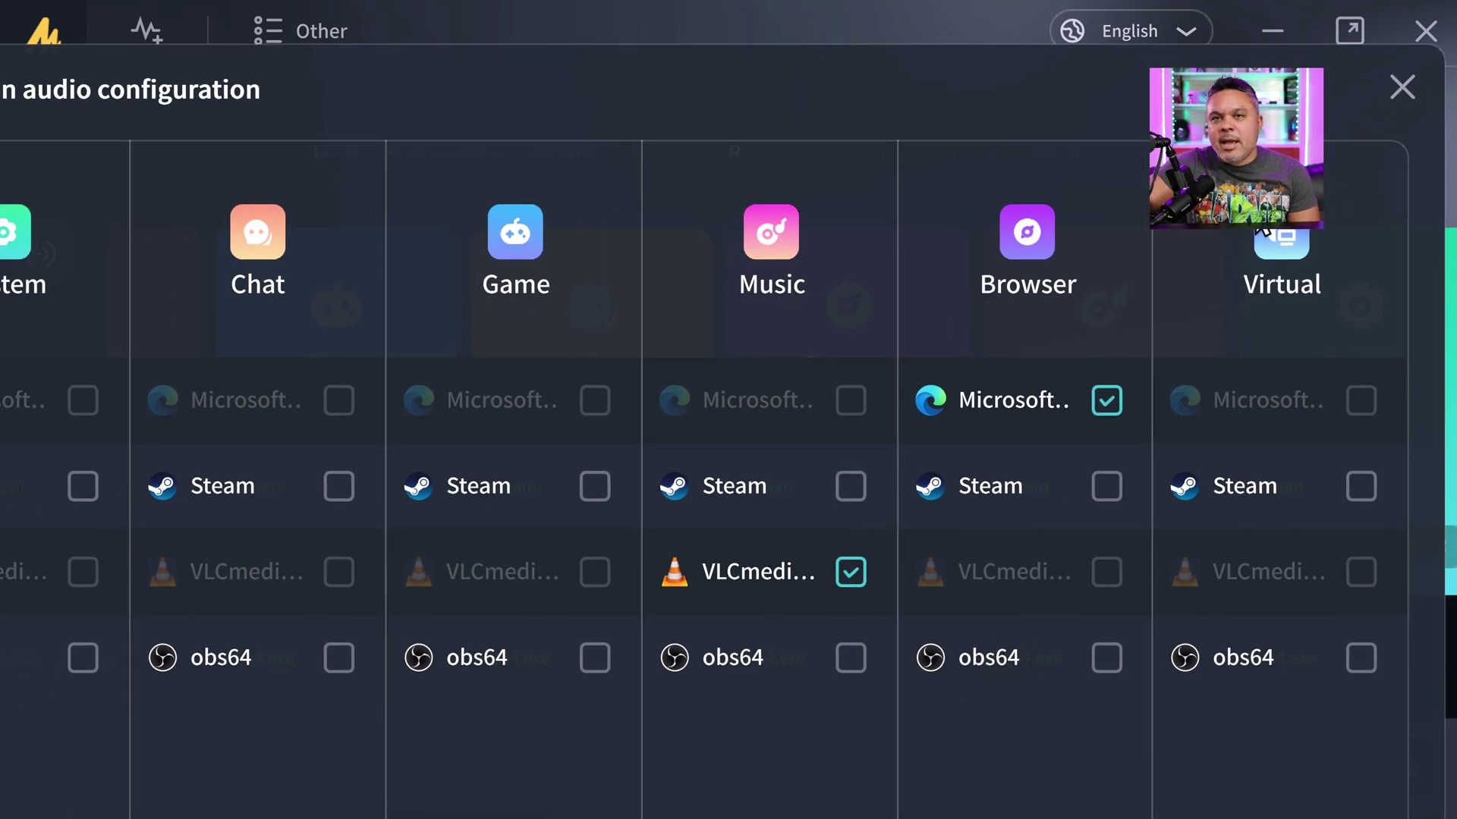
{"action": "left_click", "coordinate": [1413, 82]}
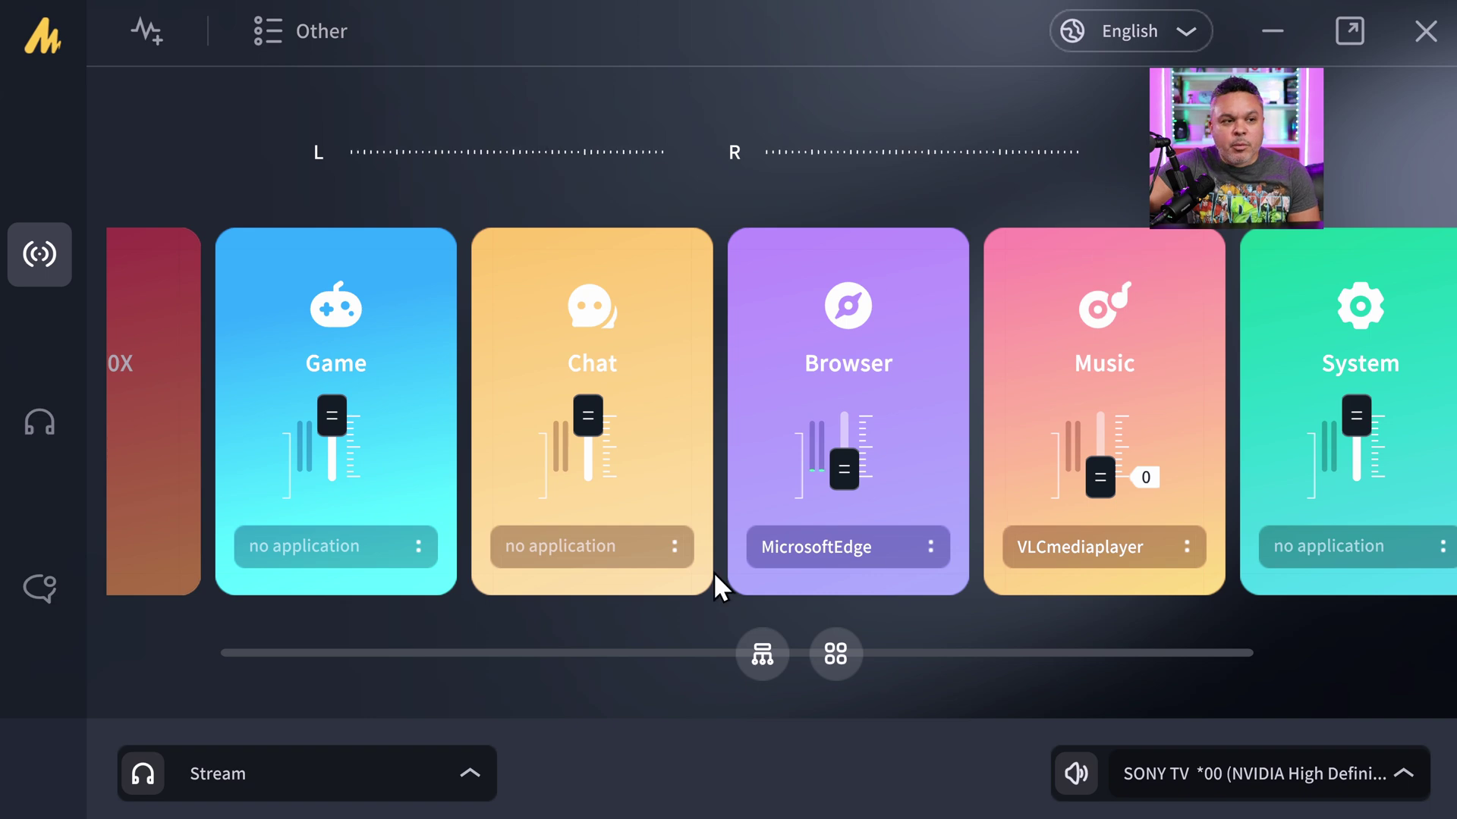
Step: Open the Fast Mute Router, toggle the Music and Browser mutes for the Stream, Headphone and Chat mixes, and close it
{"action": "mouse_move", "coordinate": [967, 286]}
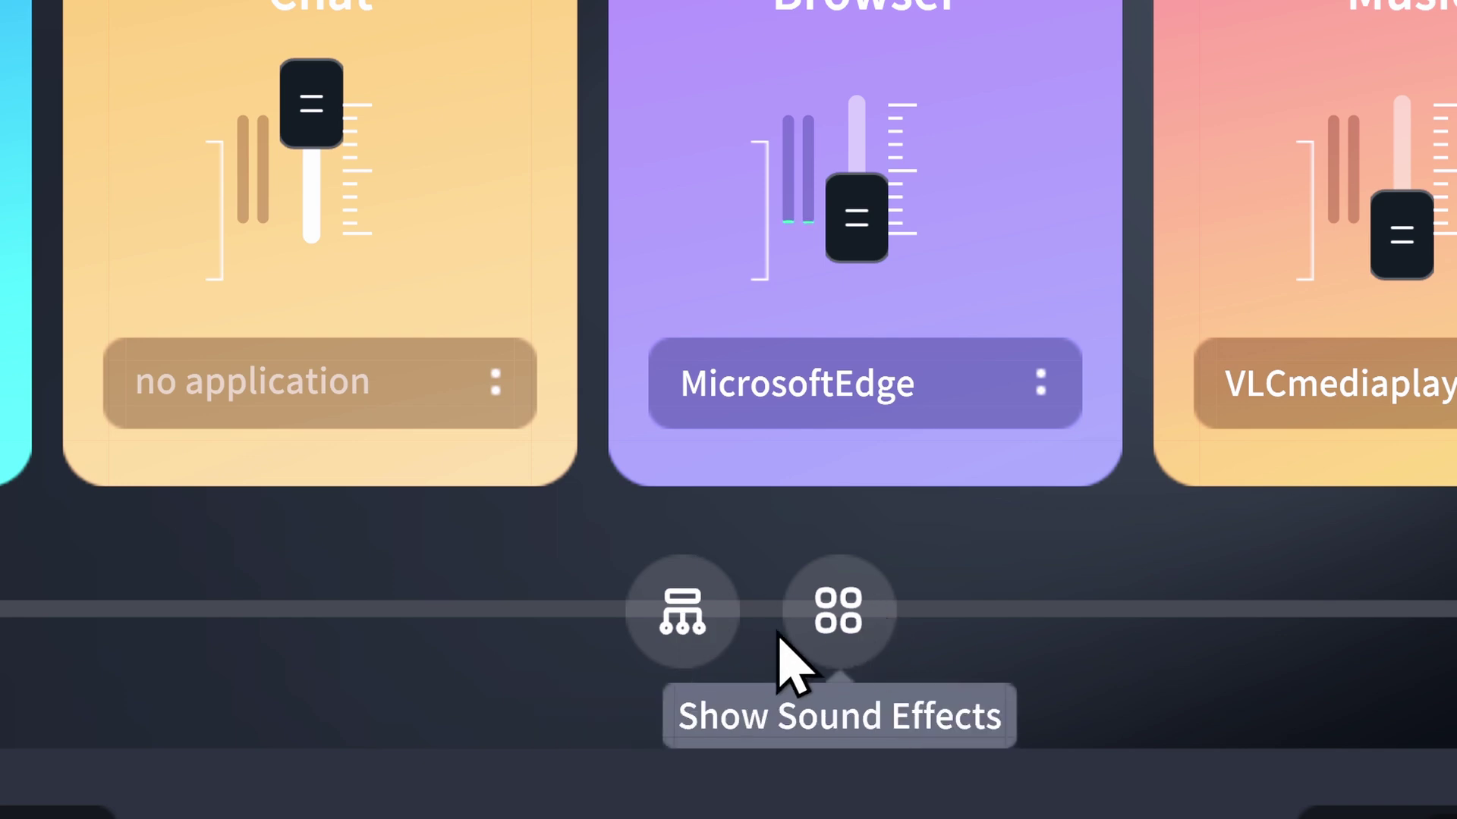
{"action": "left_click", "coordinate": [679, 608]}
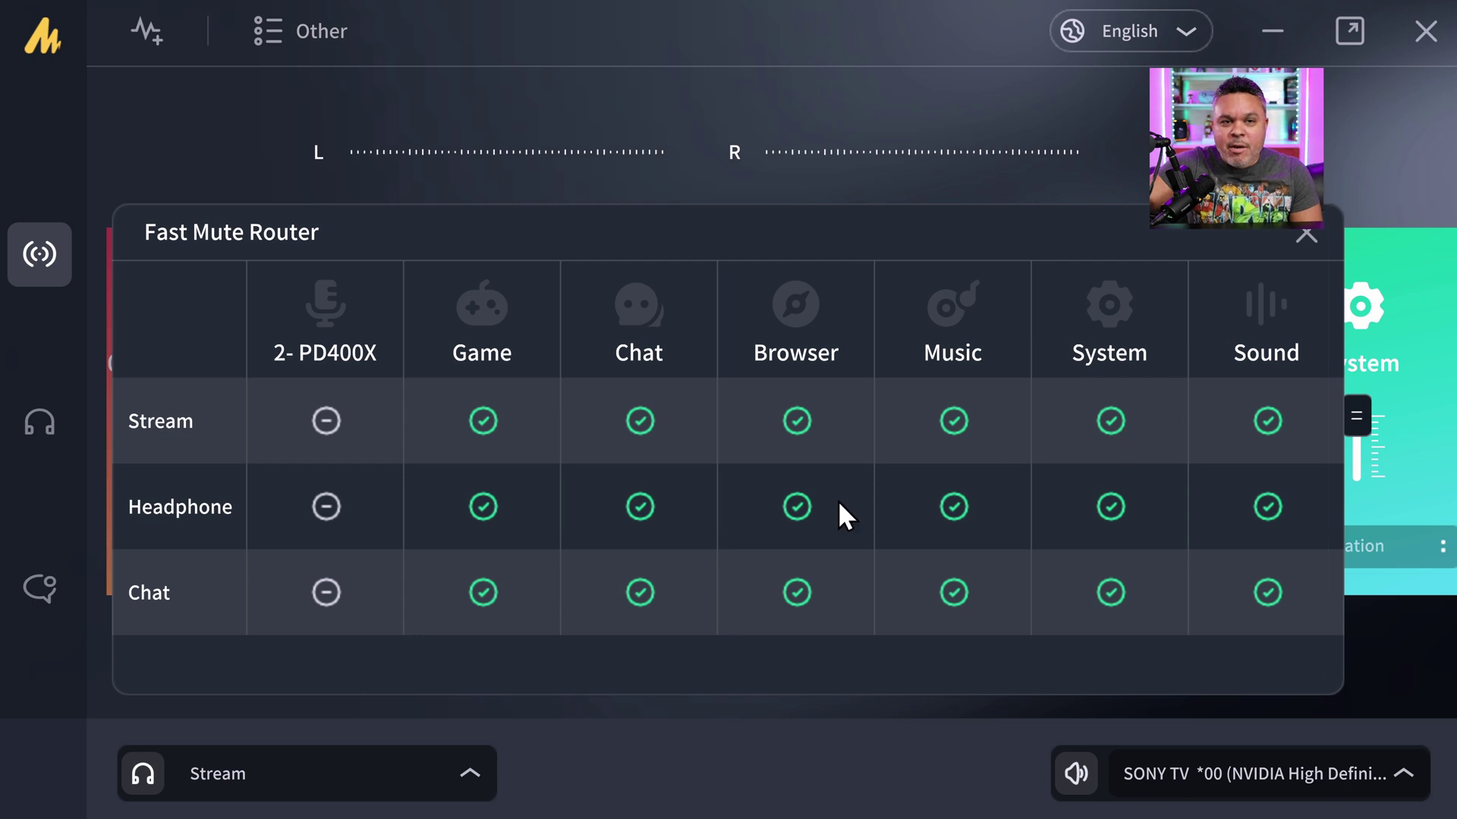
{"action": "left_click", "coordinate": [955, 420]}
{"action": "left_click", "coordinate": [954, 416]}
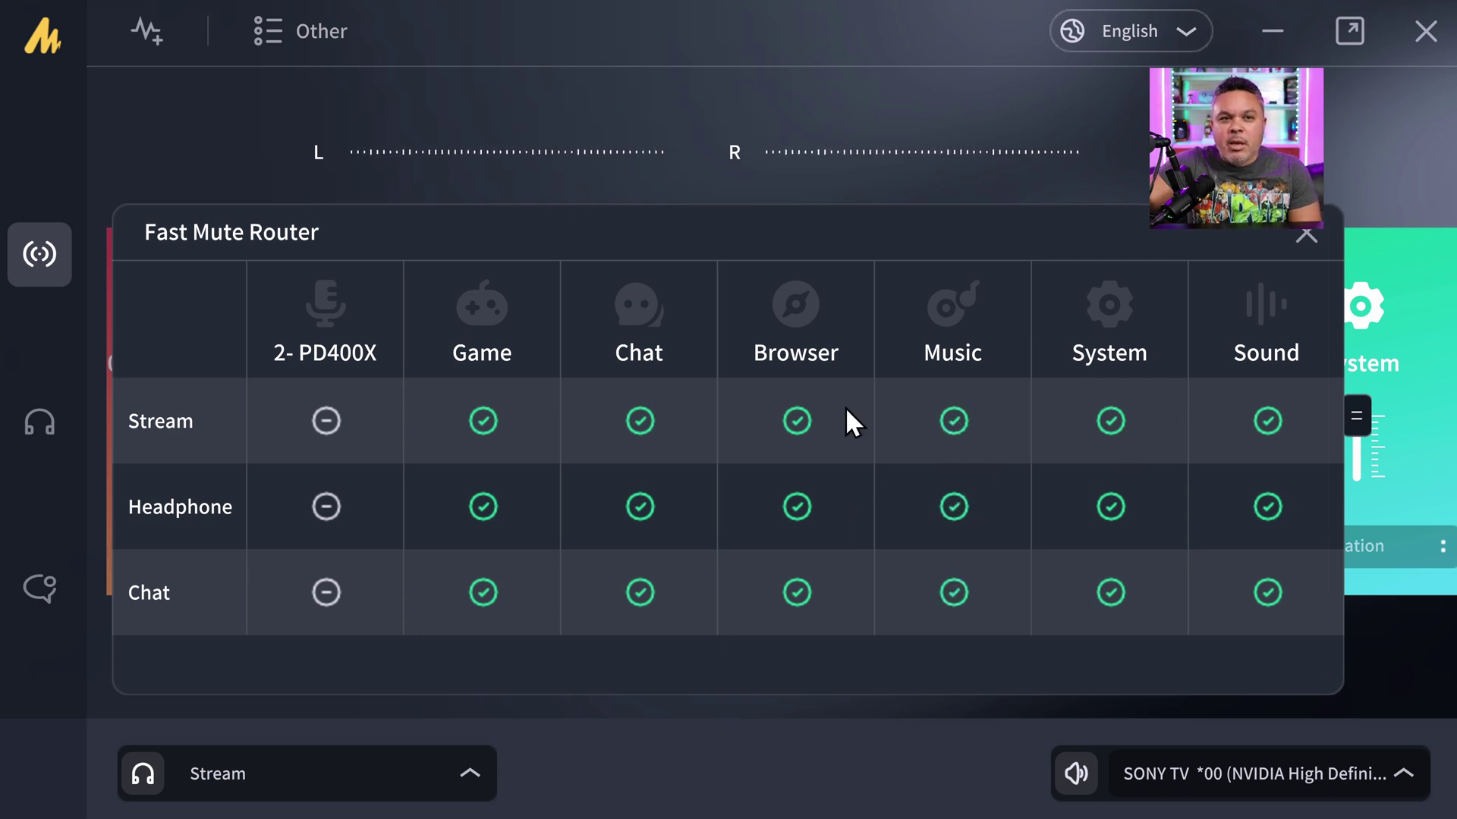
{"action": "left_click", "coordinate": [796, 421]}
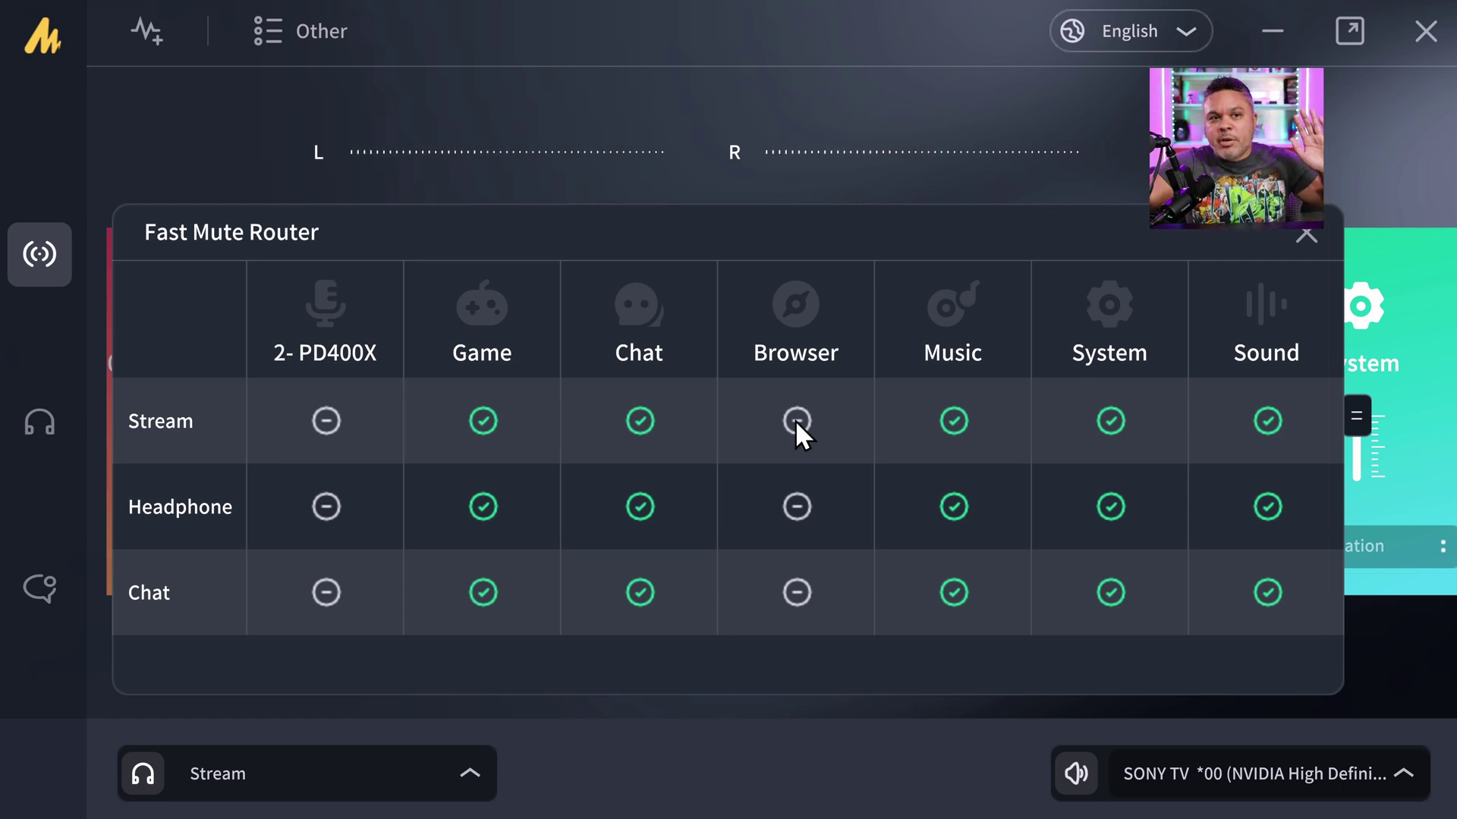
{"action": "left_click", "coordinate": [795, 420]}
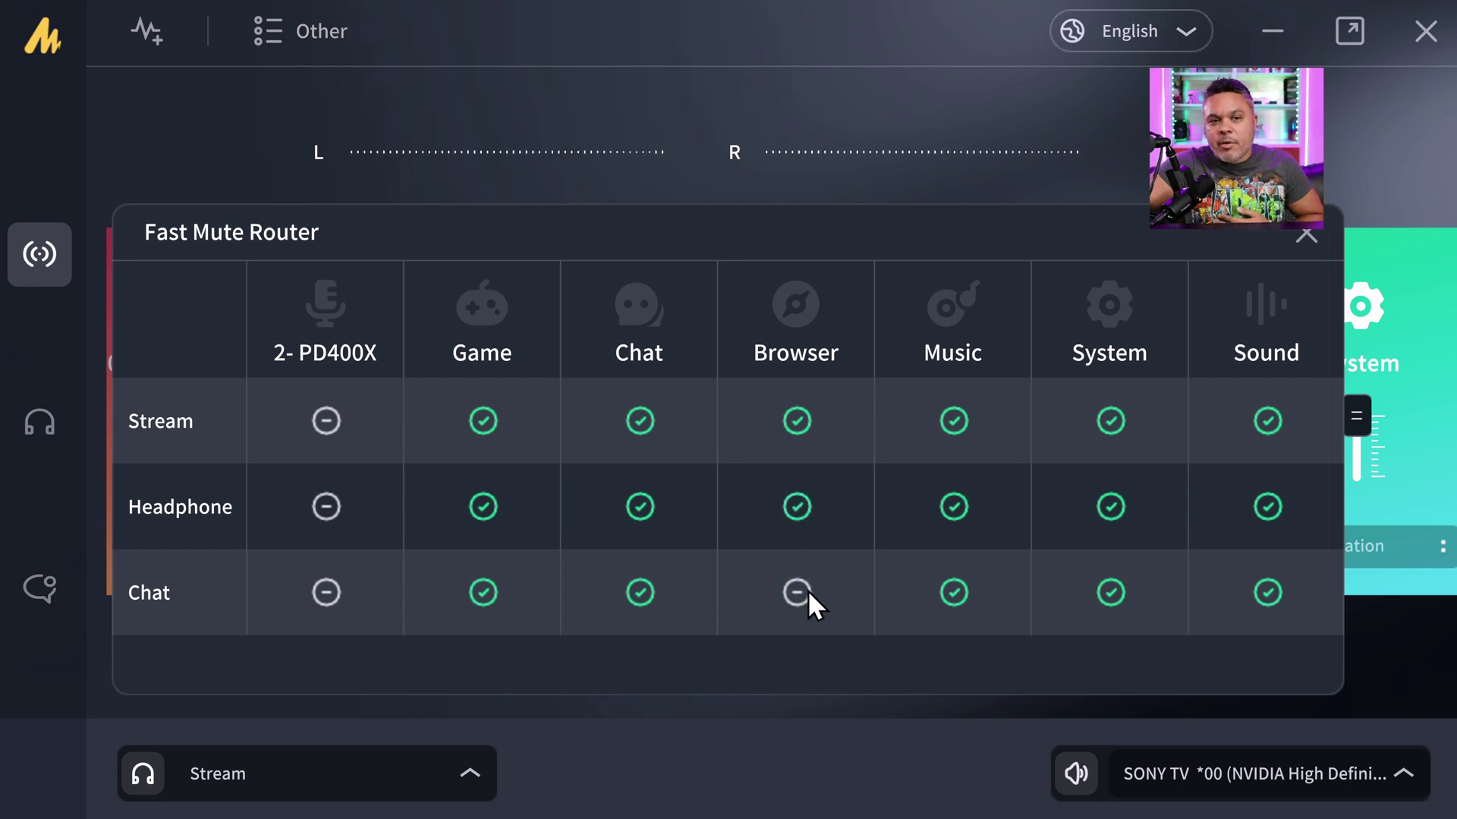
{"action": "left_click", "coordinate": [796, 418]}
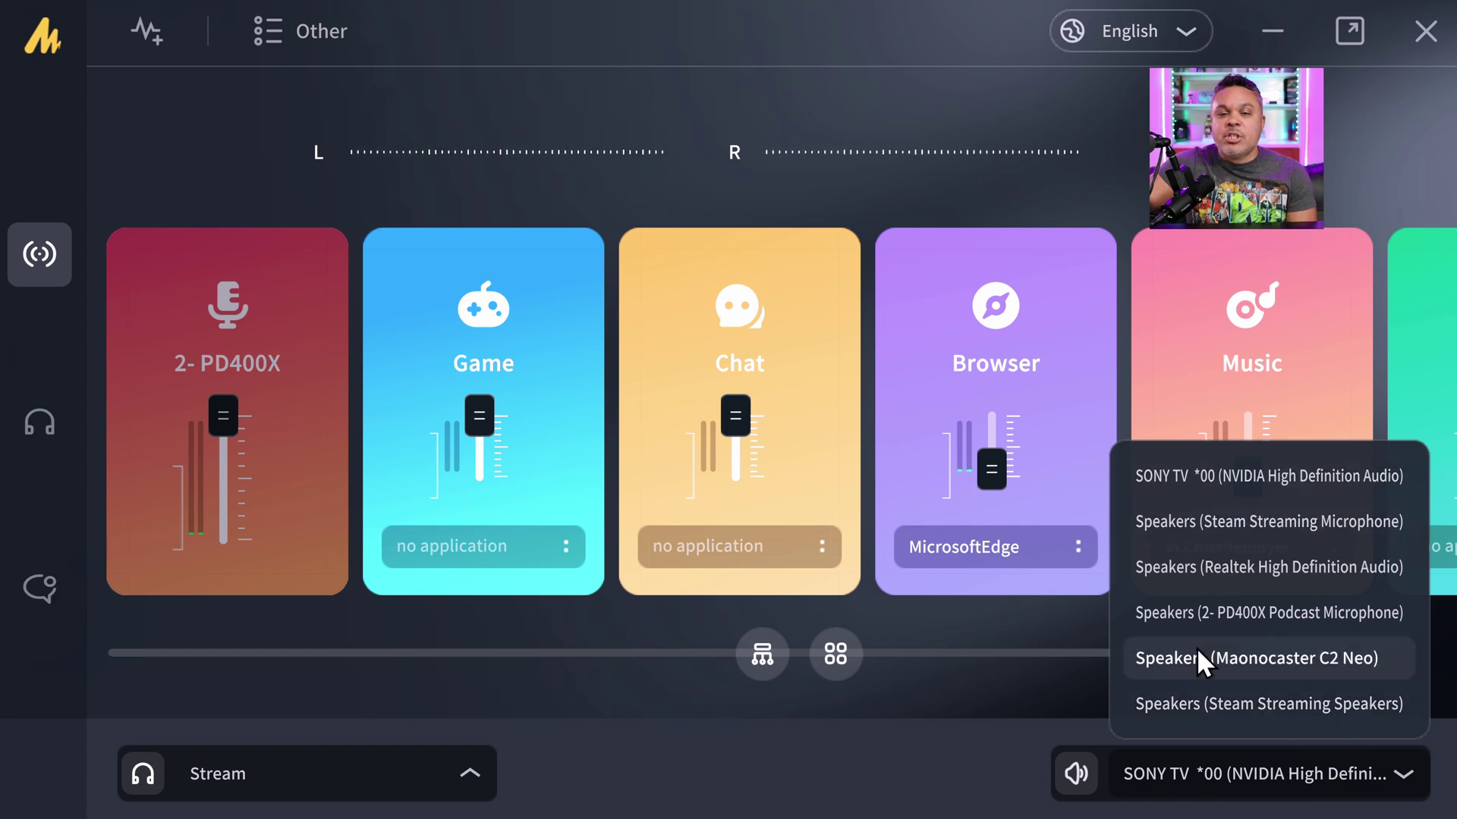
Step: Close the output device list without changing the device, then set the Browser channel's volume to 24 and mute it
{"action": "left_click", "coordinate": [993, 753]}
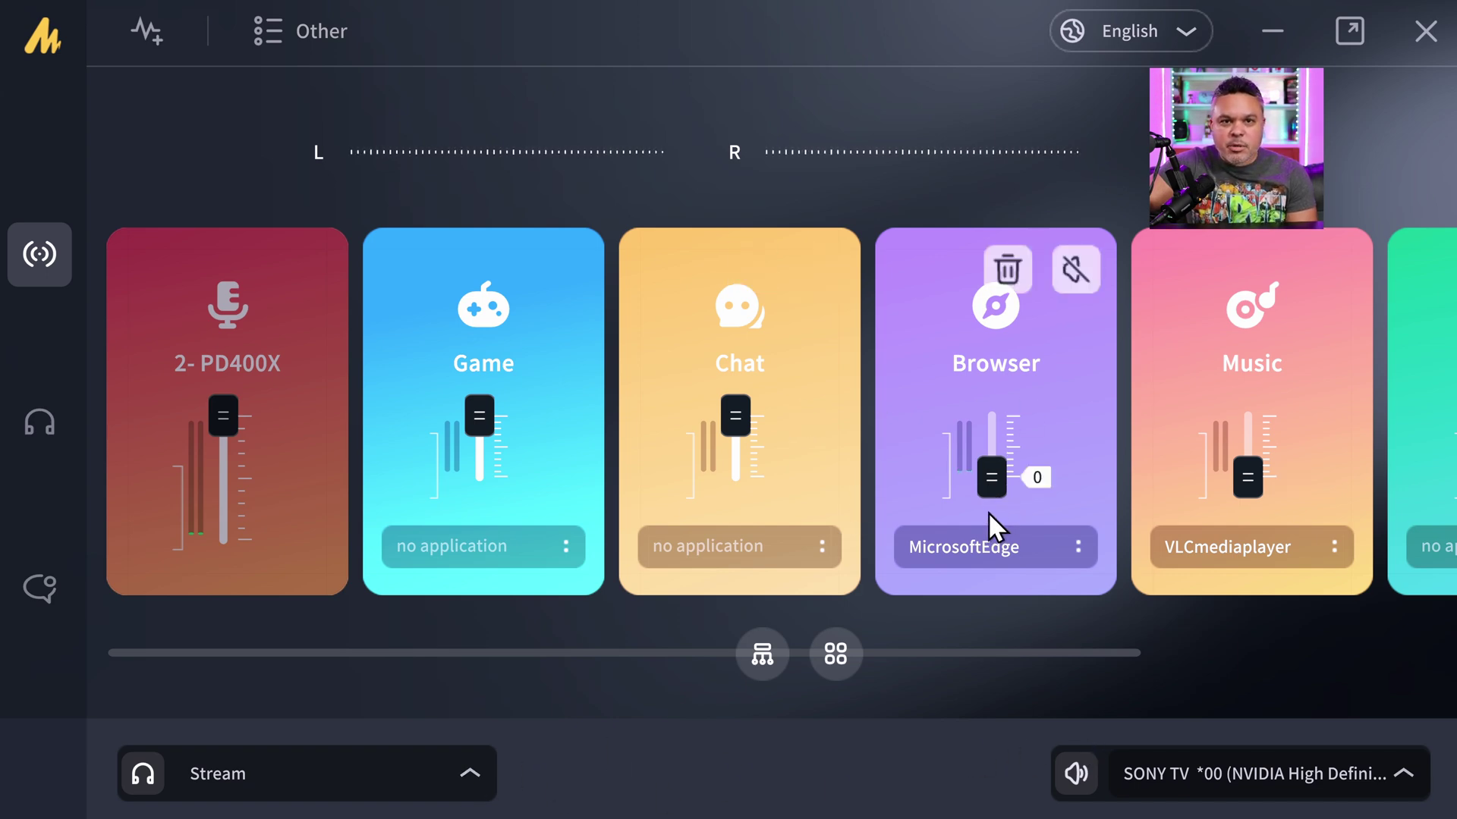
{"action": "left_click_drag", "start_coordinate": [988, 512], "coordinate": [719, 628]}
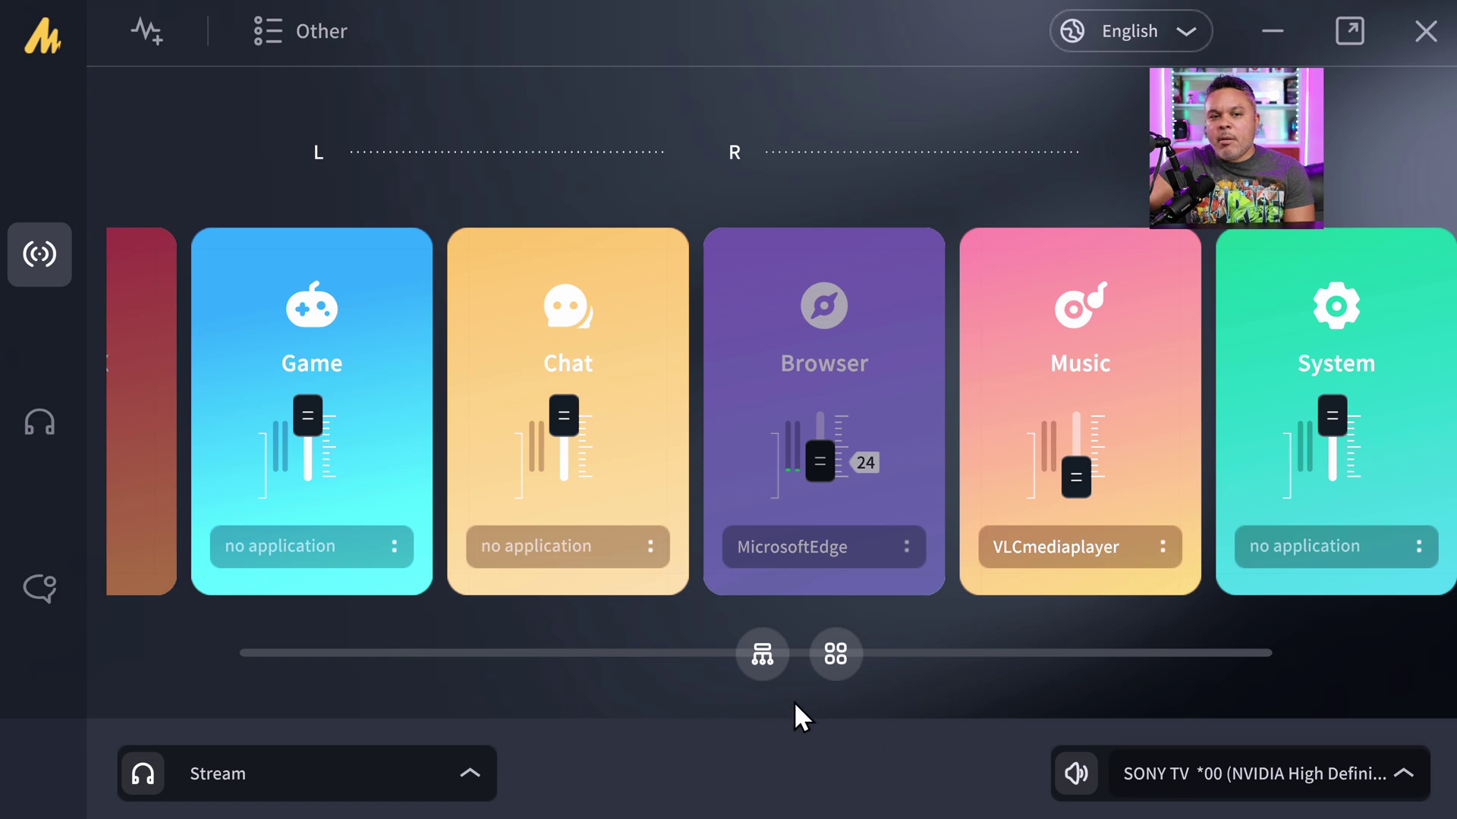
Step: Show the Sound channel and its sound effects beside the mixer channels
{"action": "left_click", "coordinate": [833, 661]}
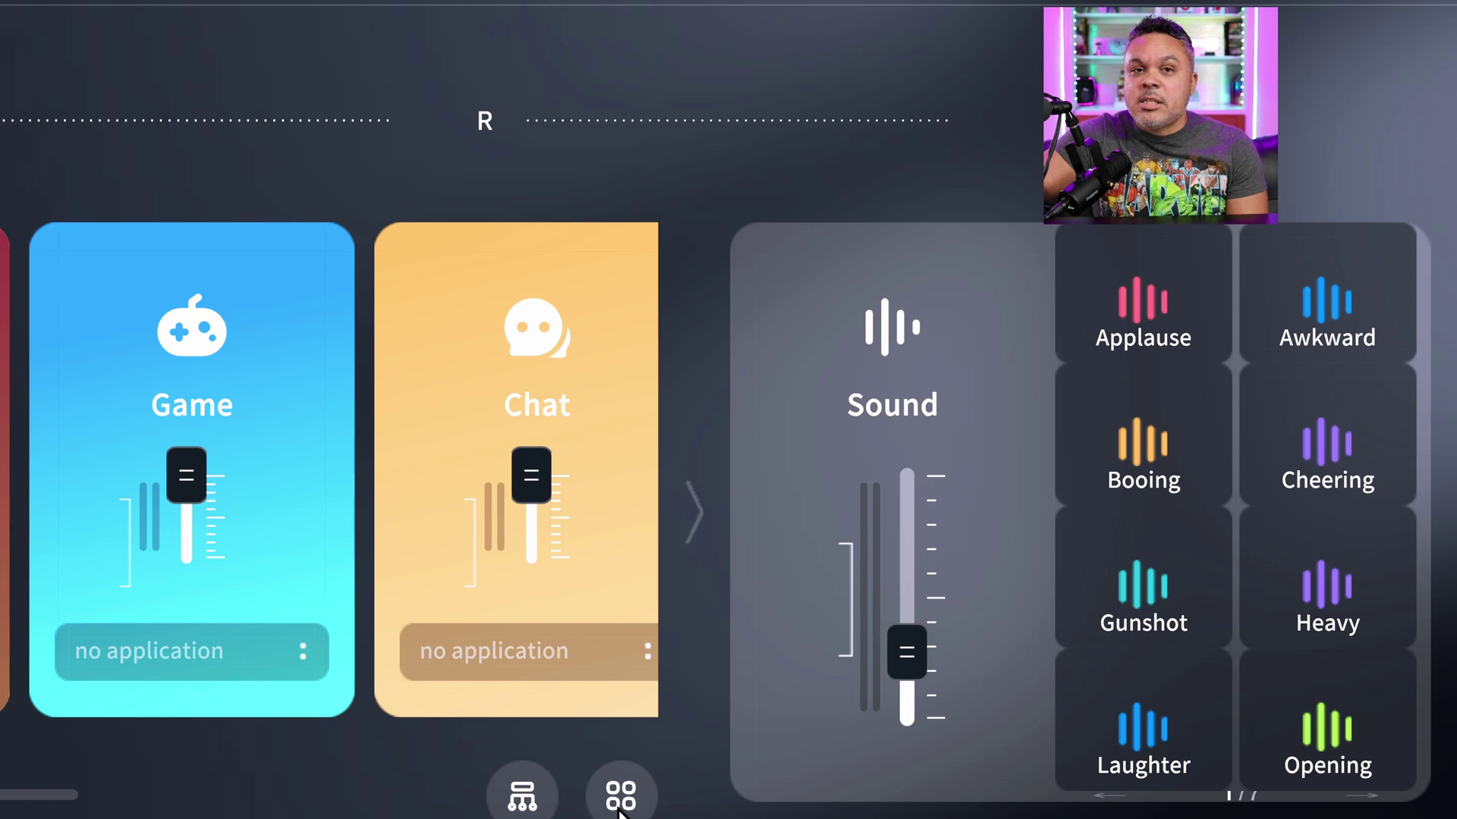
Step: Play the sound effects one after another, including Awkward, Booing, Cheering, Gunshot, Heavy, Laughter and Opening
{"action": "mouse_move", "coordinate": [1096, 481]}
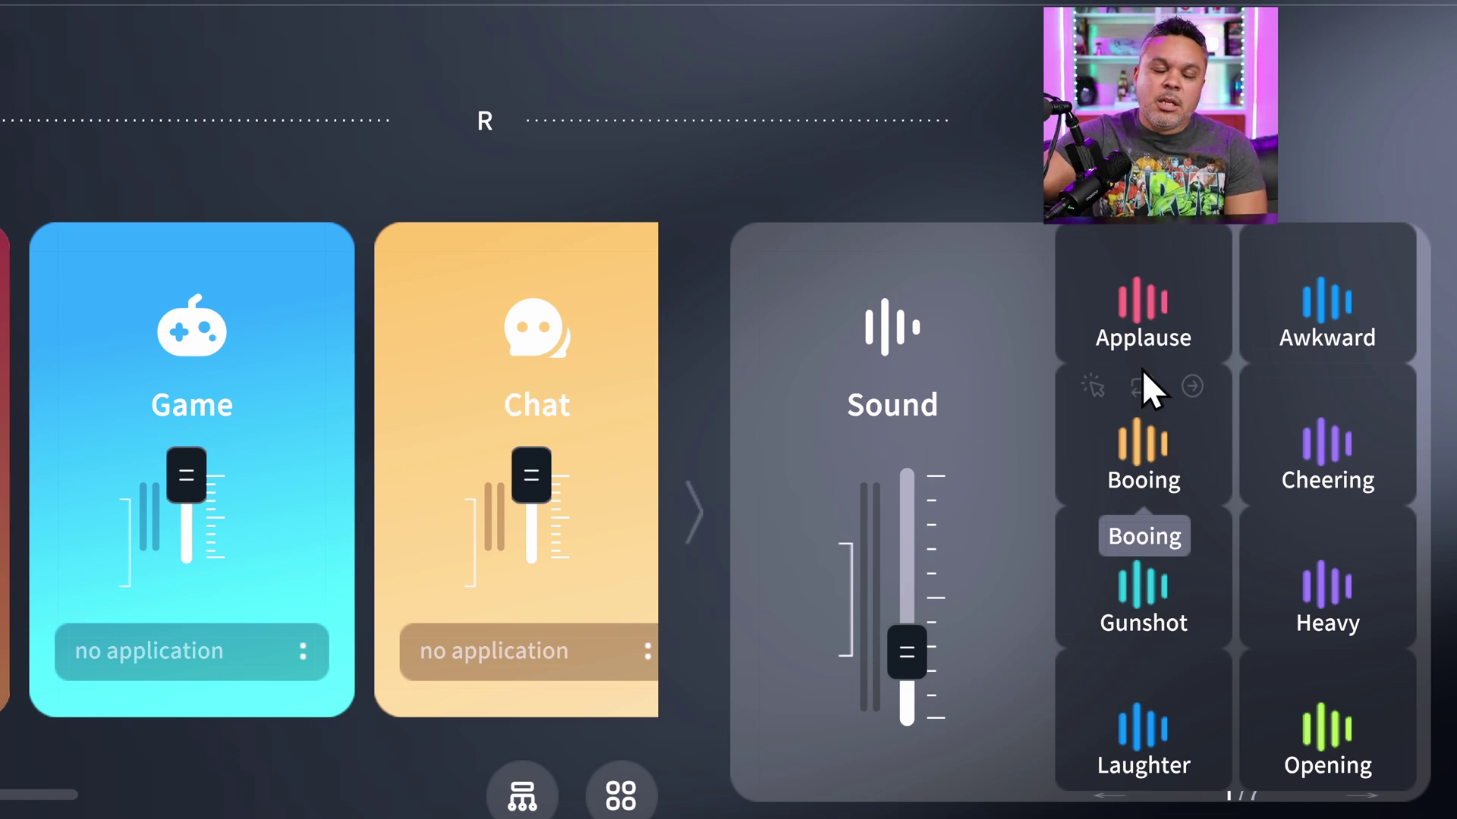
{"action": "left_click", "coordinate": [1168, 496]}
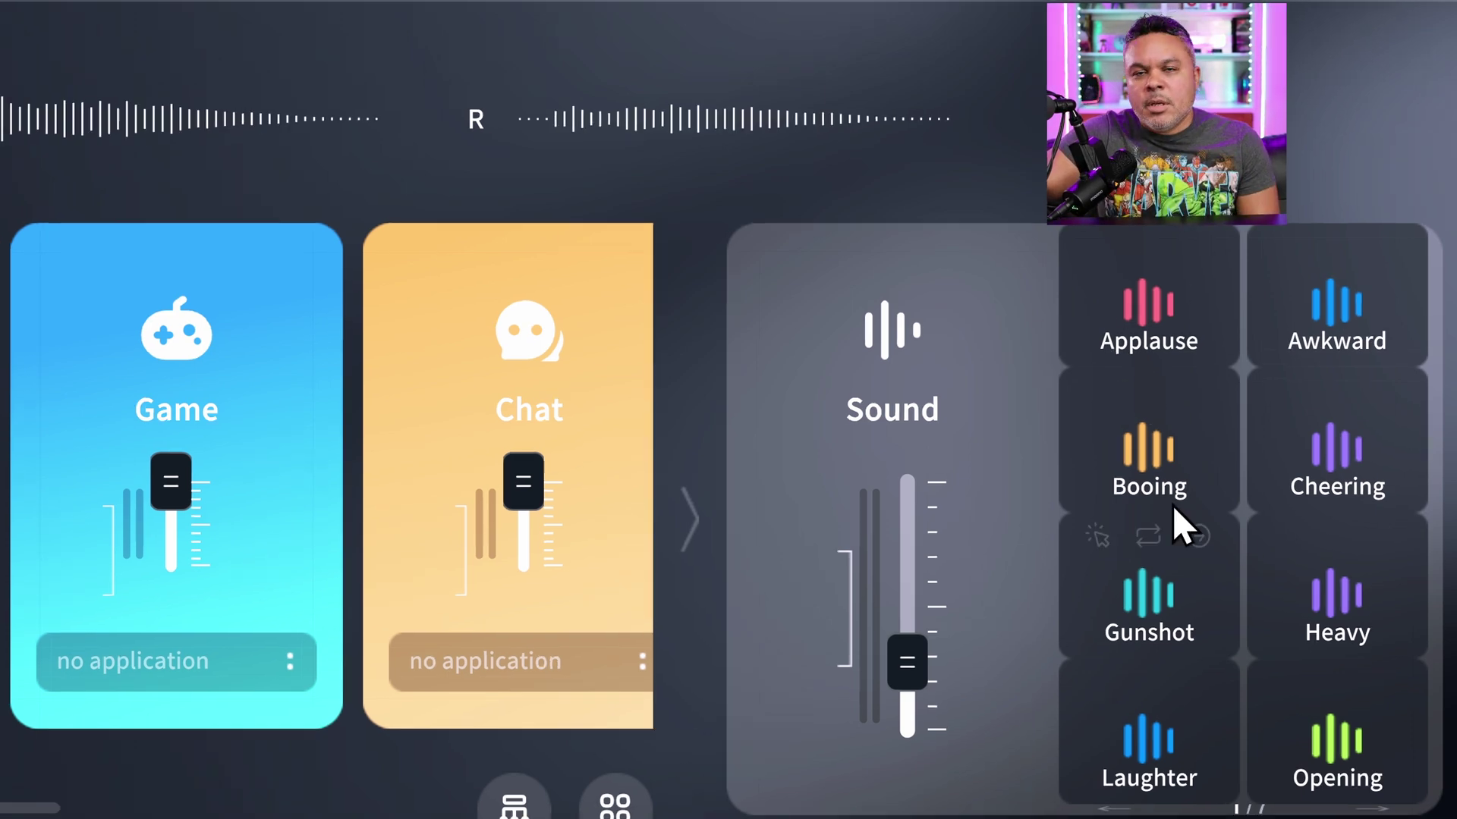
{"action": "left_click", "coordinate": [1313, 300]}
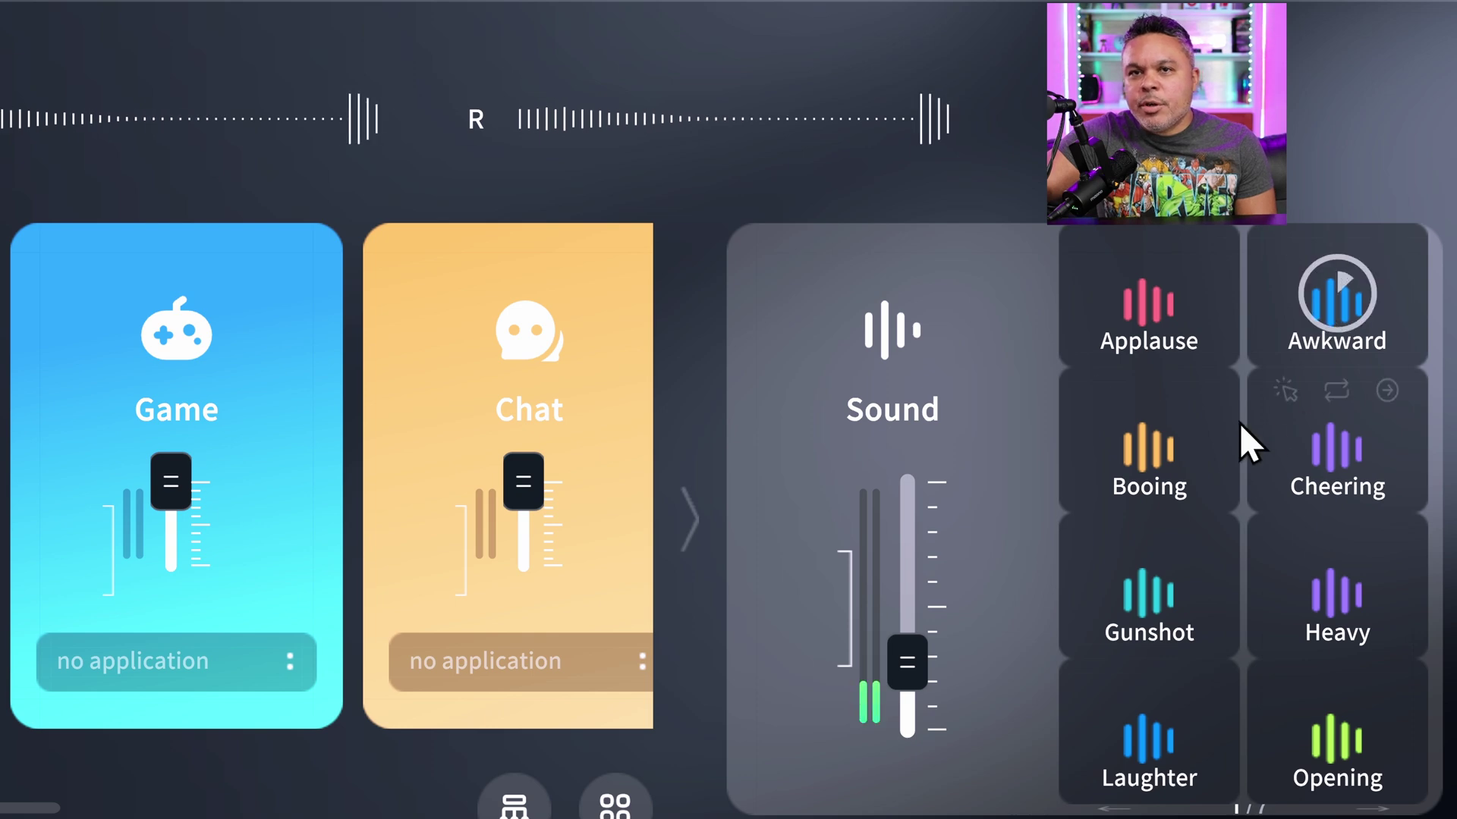
{"action": "left_click", "coordinate": [1122, 463]}
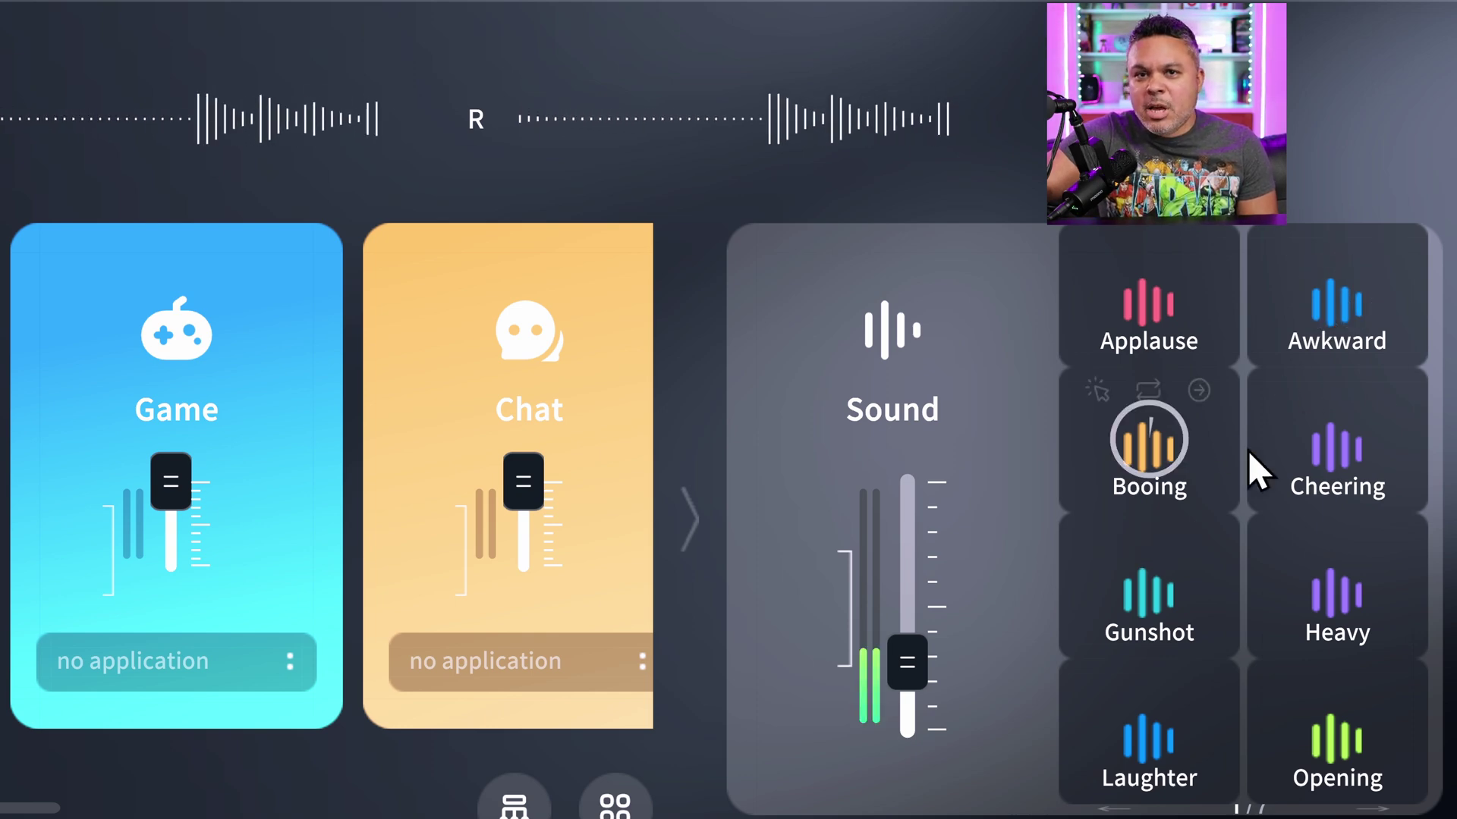
{"action": "left_click", "coordinate": [1328, 449]}
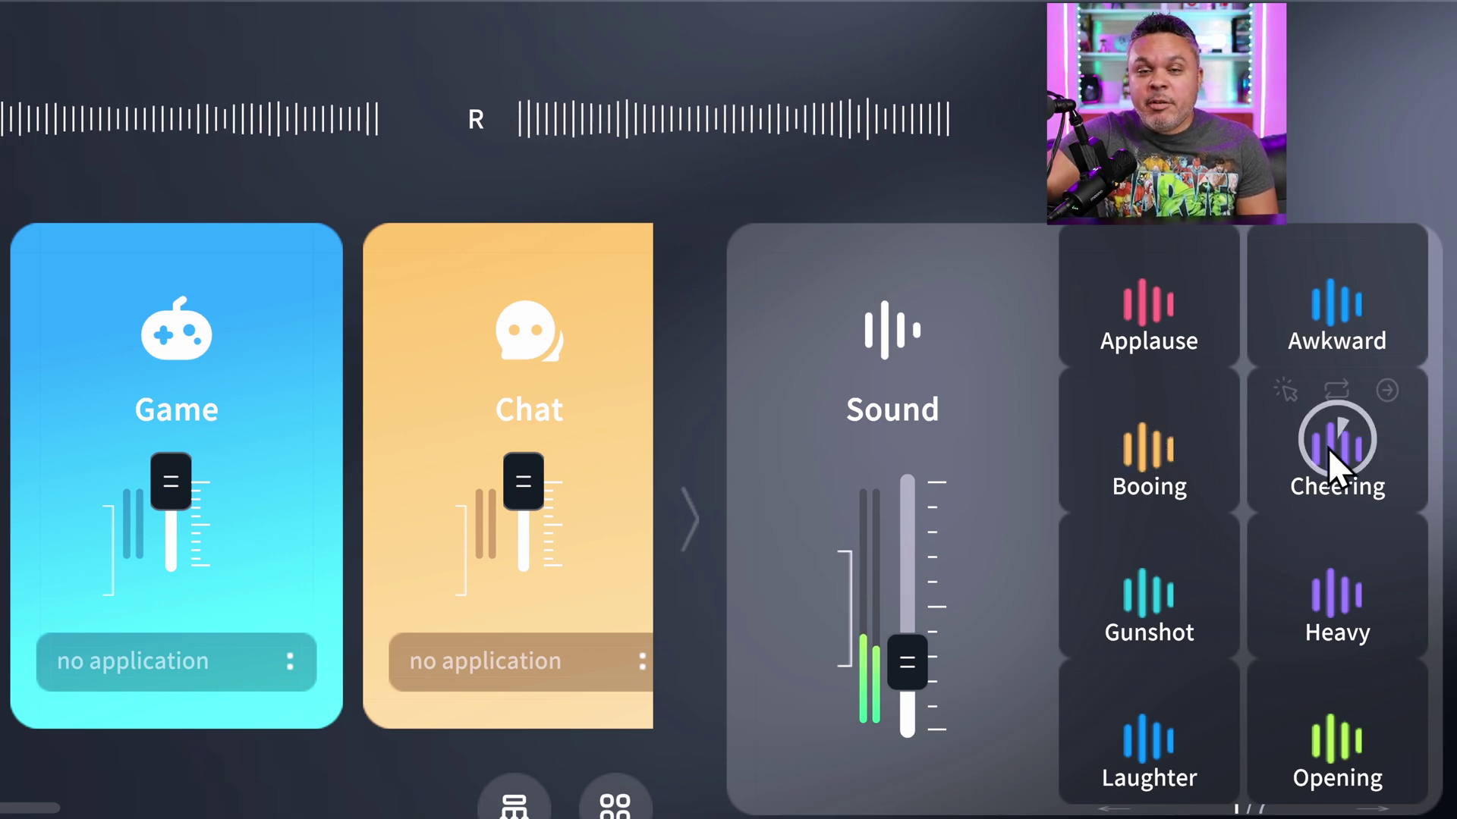
{"action": "left_click", "coordinate": [1162, 607]}
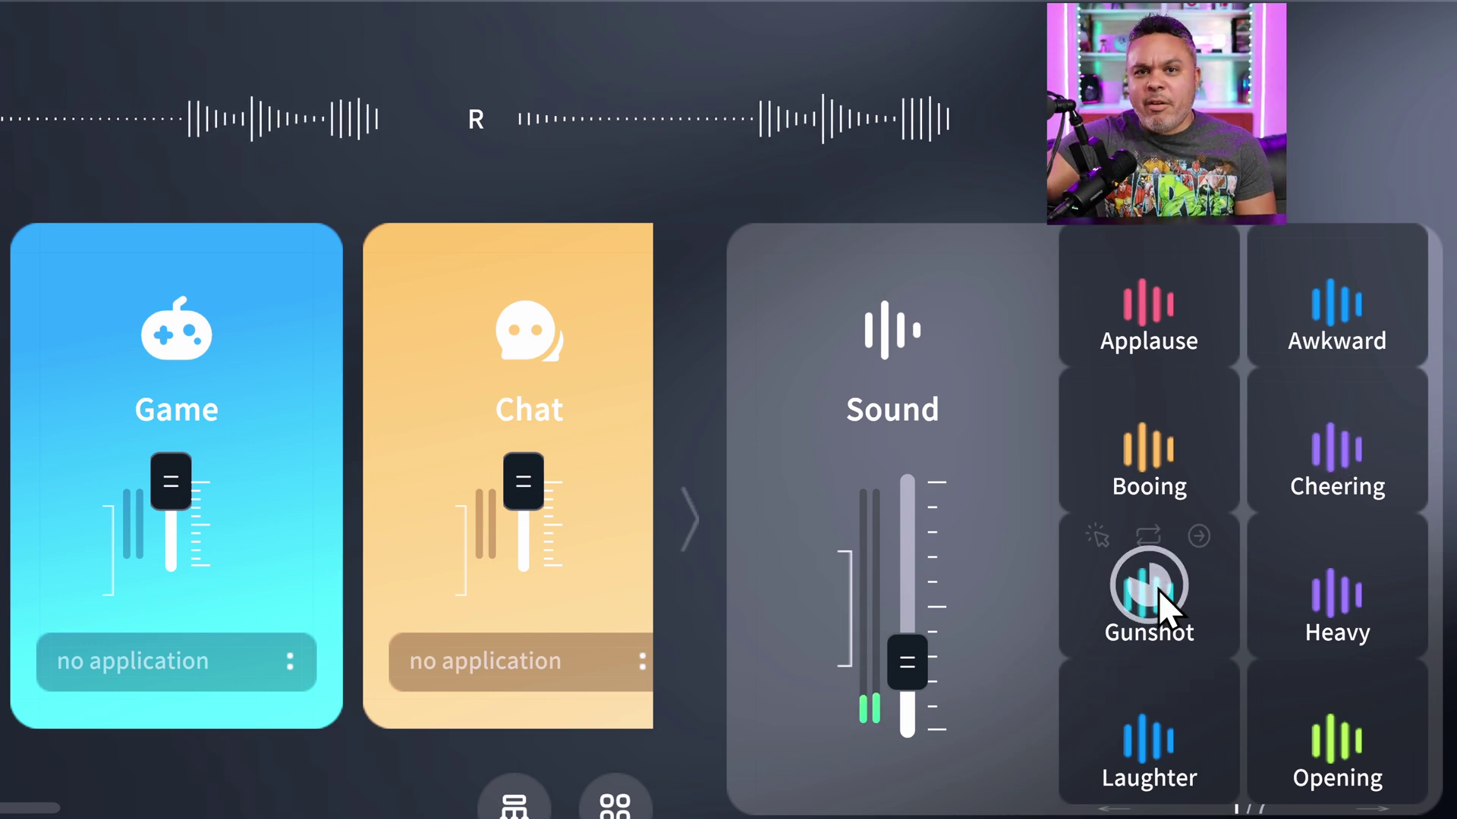
{"action": "left_click", "coordinate": [1329, 599]}
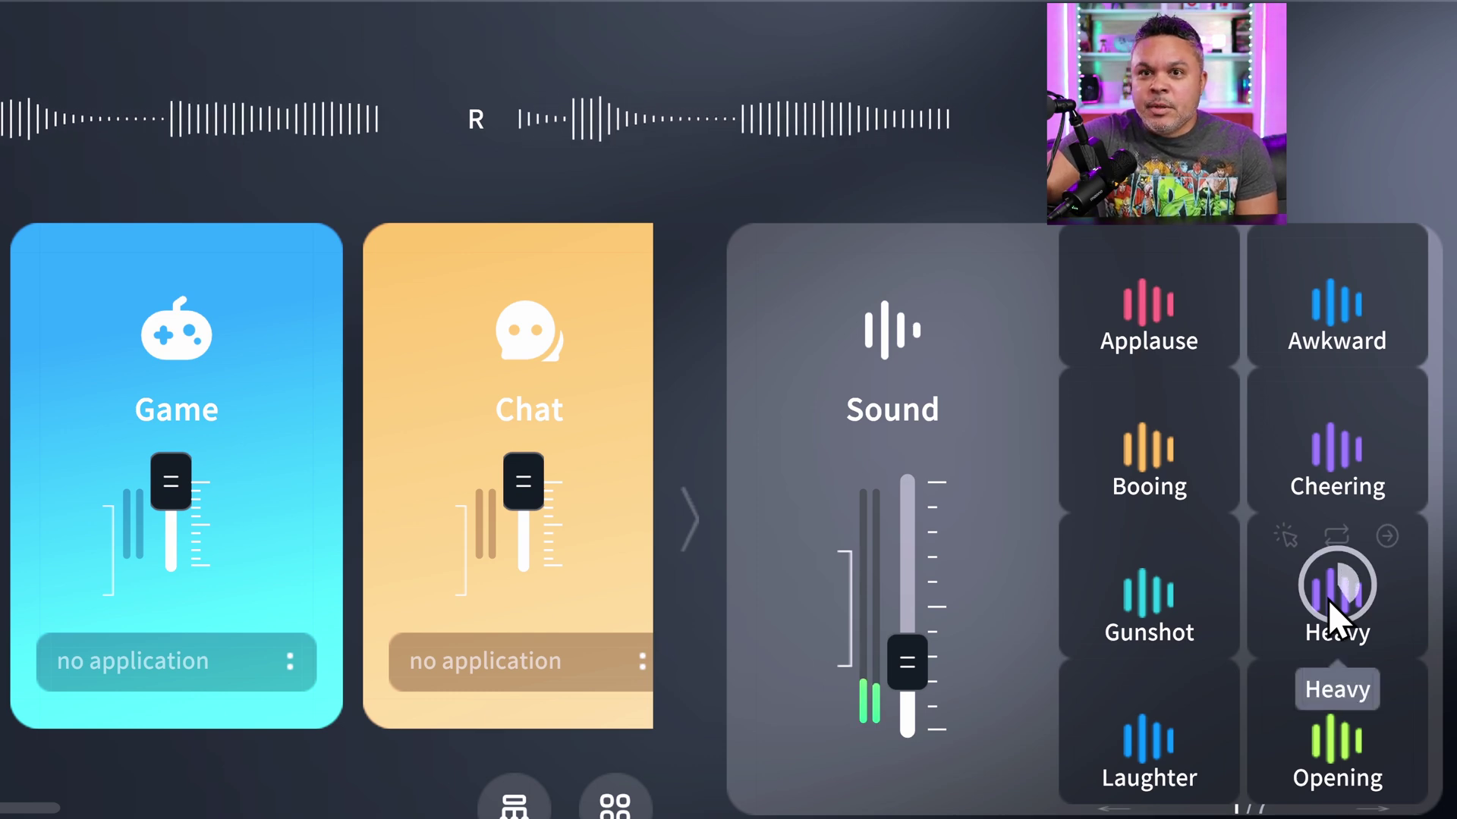
{"action": "left_click", "coordinate": [1155, 746]}
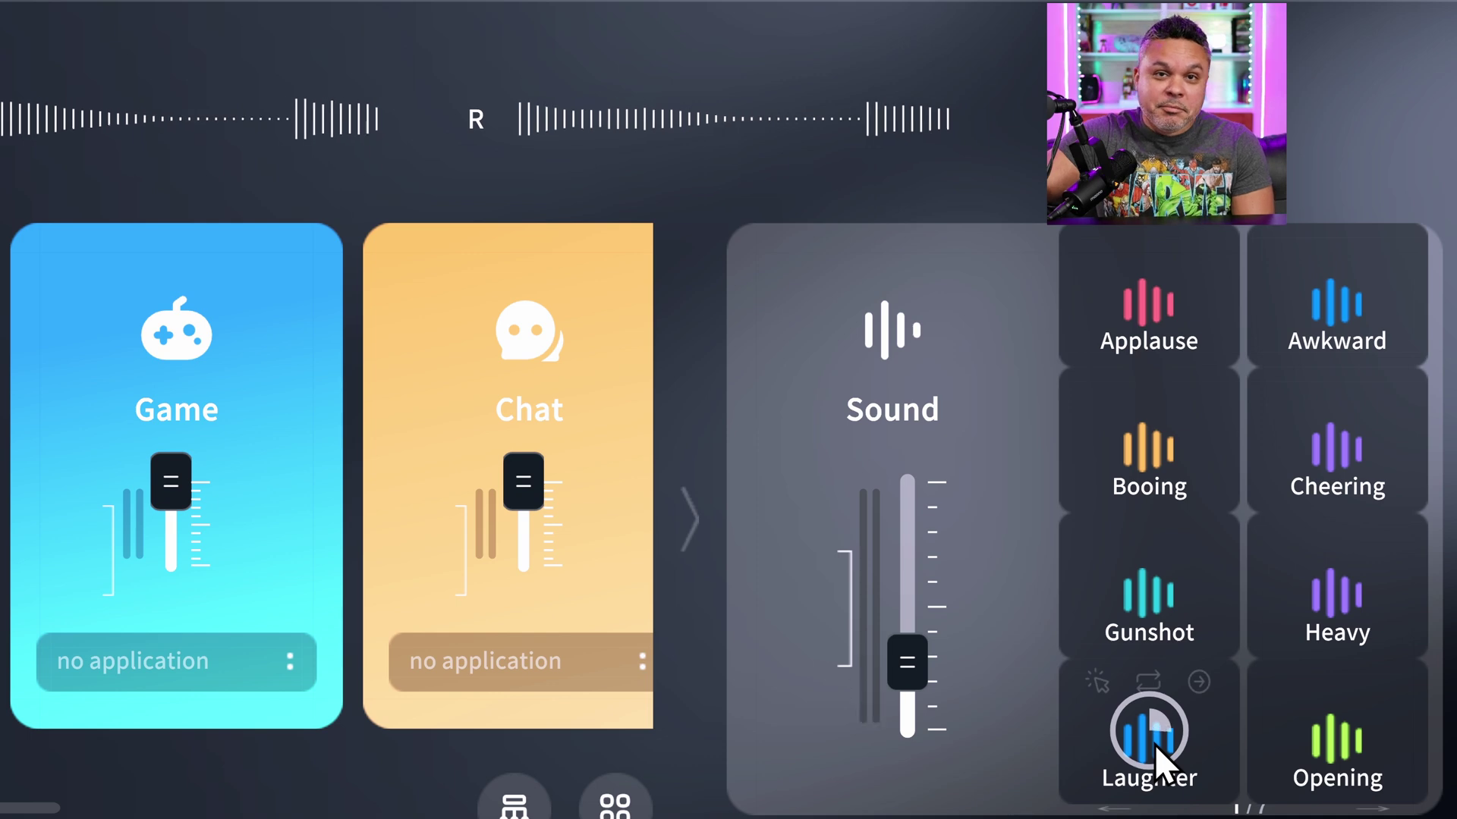
{"action": "left_click", "coordinate": [1333, 745]}
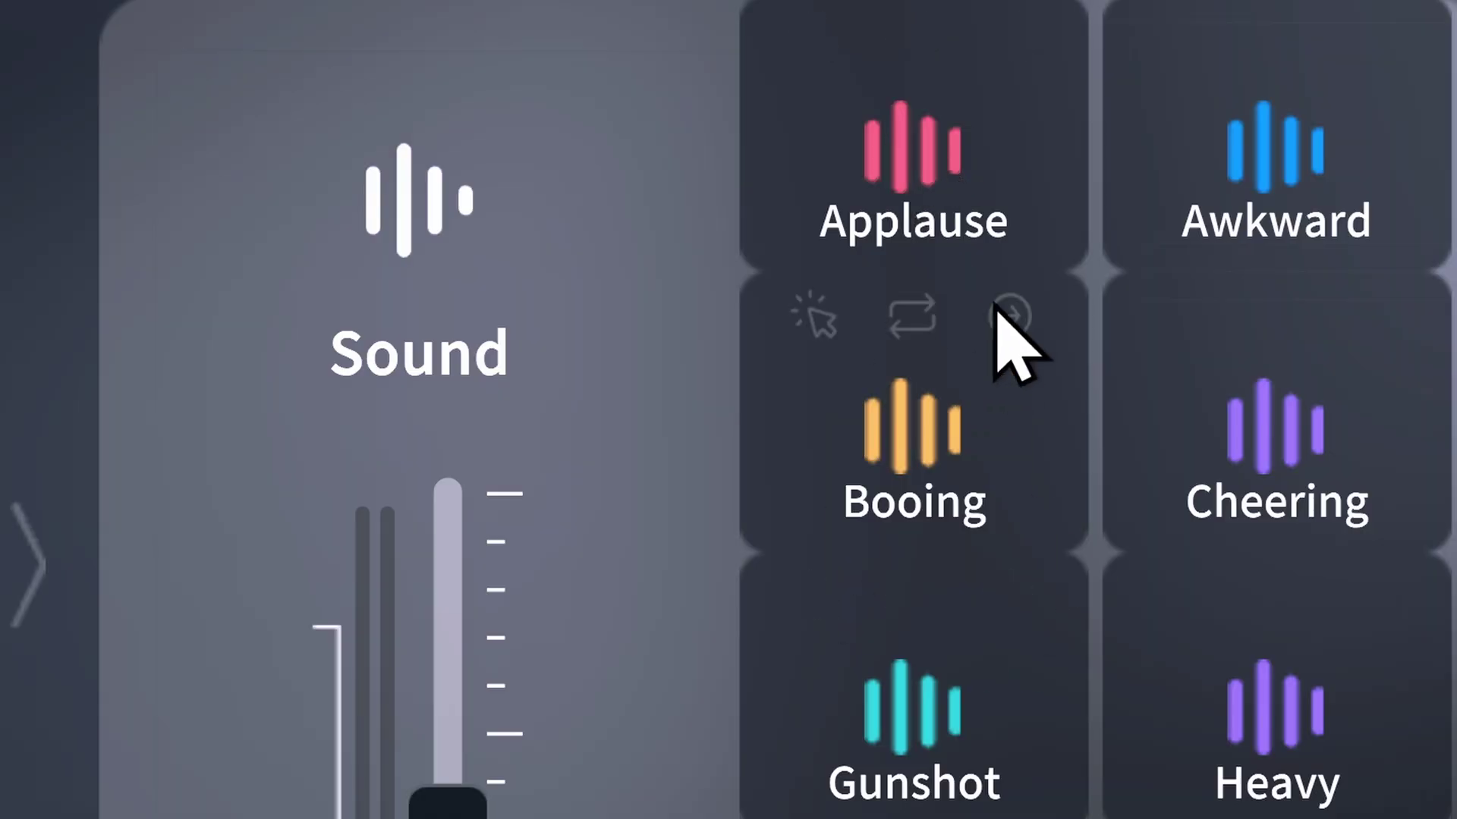
Step: Open the Awkward sound's settings, examine its name, color, sound file and play method options, and close them
{"action": "mouse_move", "coordinate": [934, 212]}
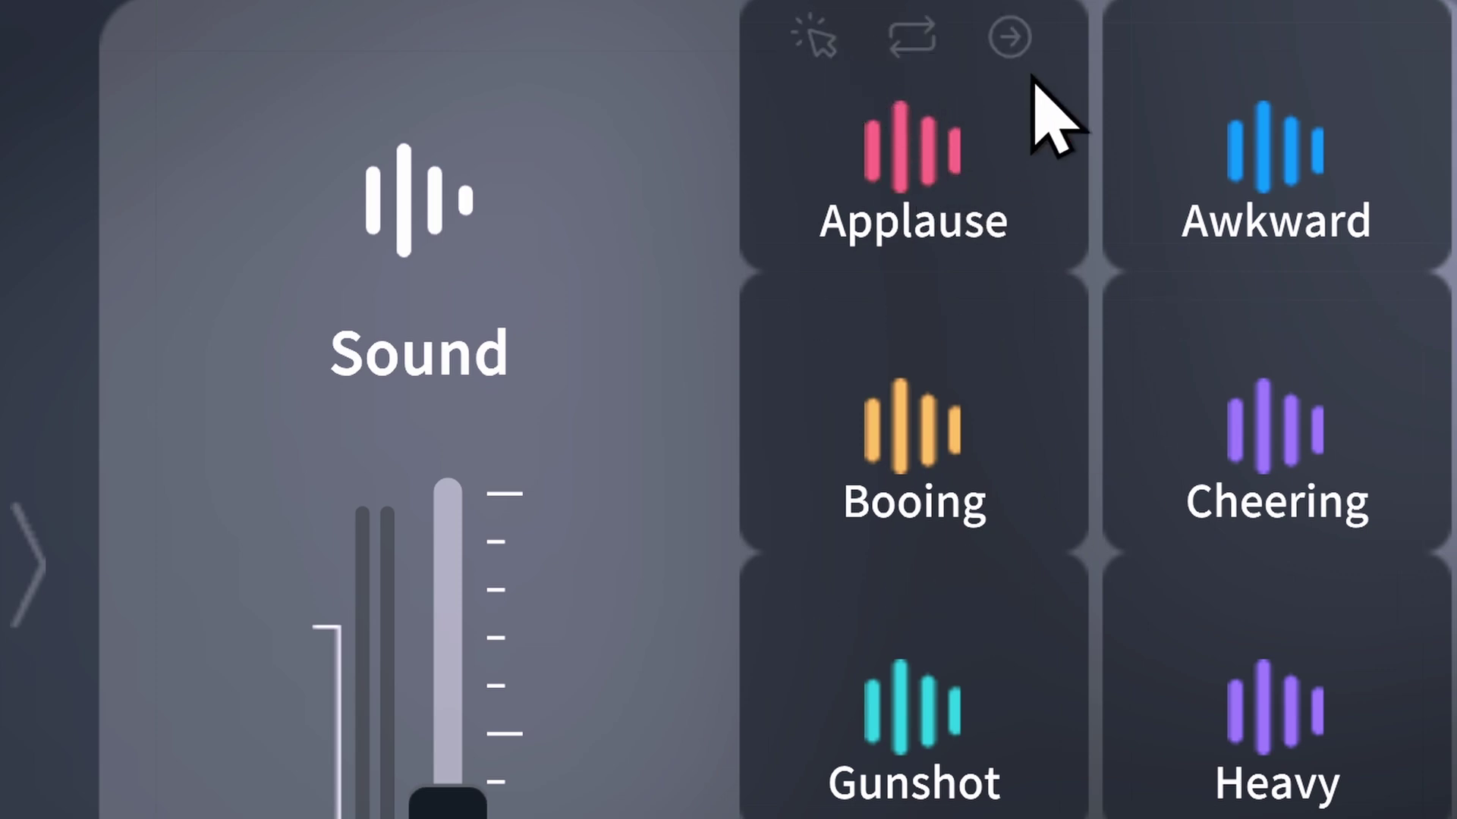
{"action": "mouse_move", "coordinate": [1417, 148]}
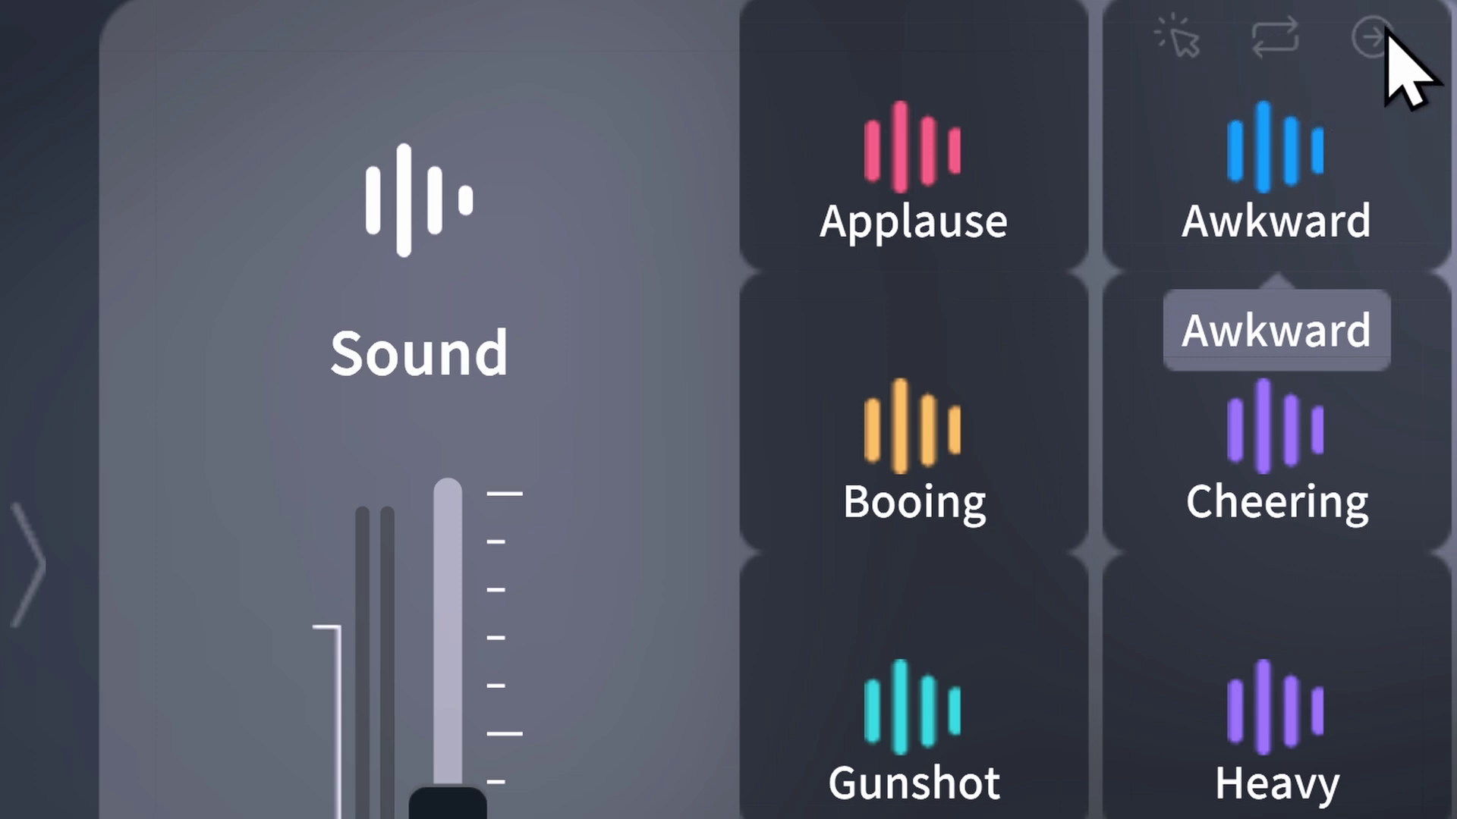
{"action": "left_click", "coordinate": [1258, 161]}
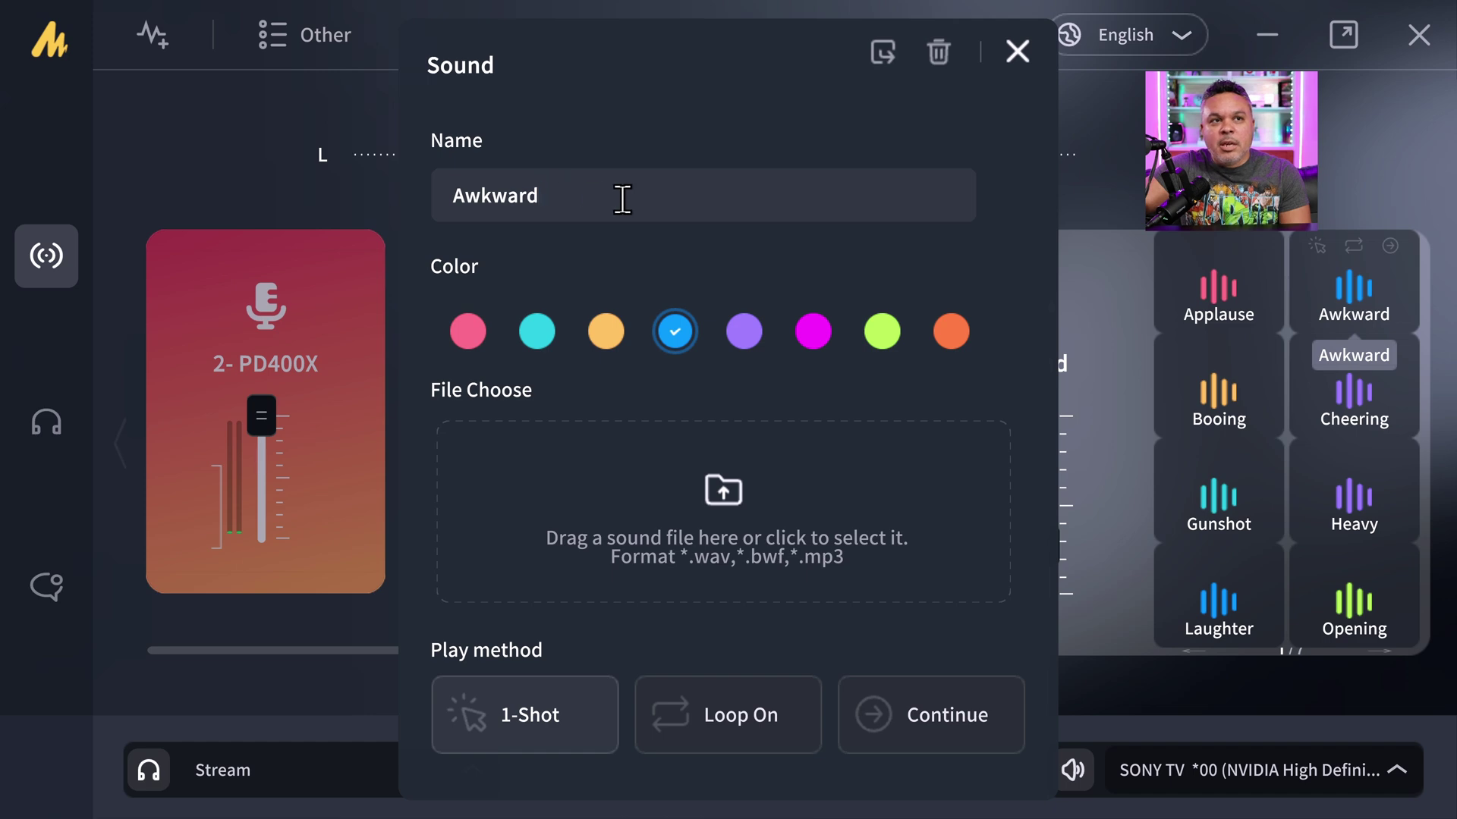
{"action": "left_click", "coordinate": [812, 210]}
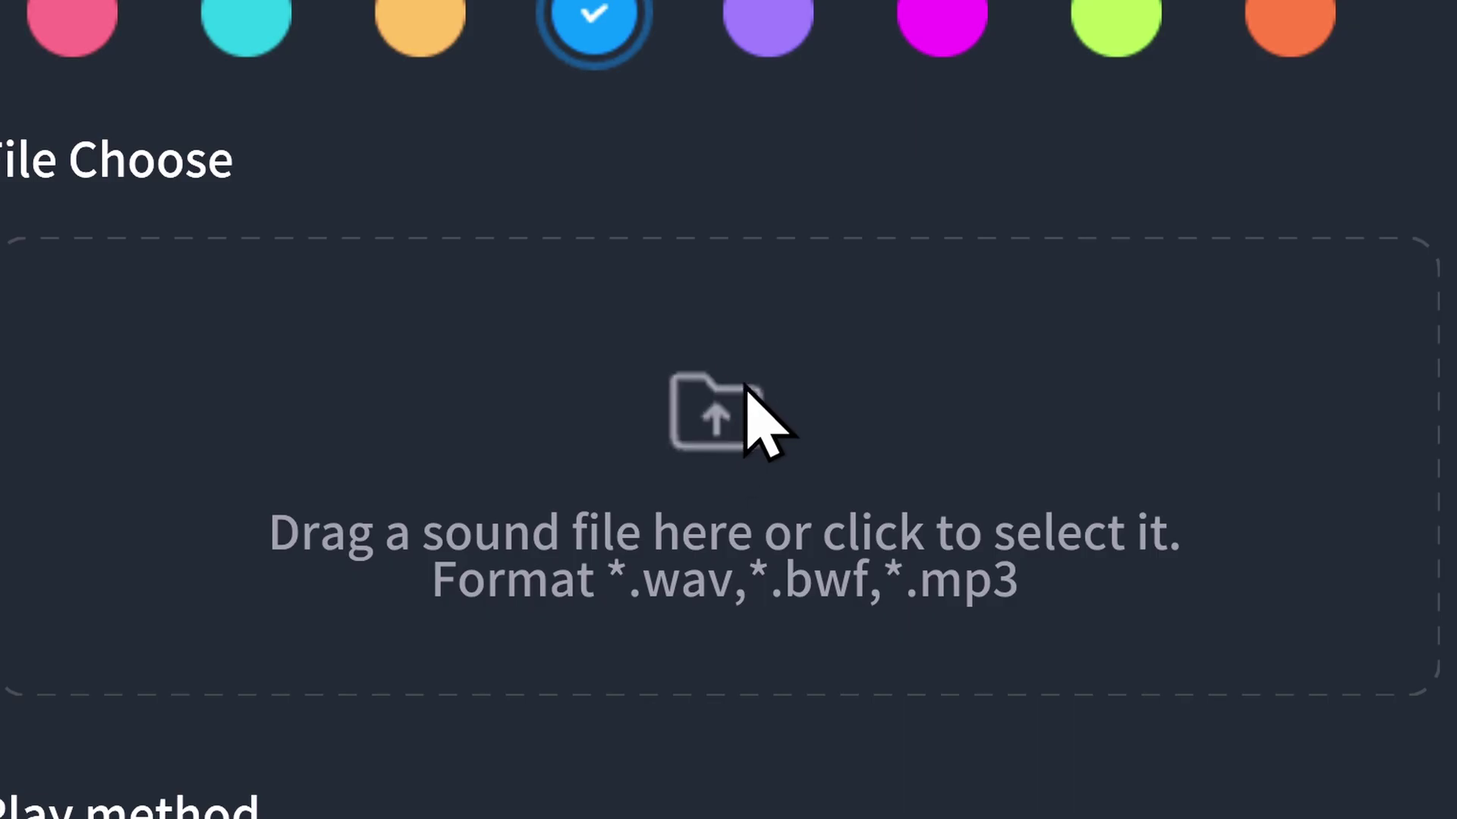
{"action": "left_click", "coordinate": [734, 482]}
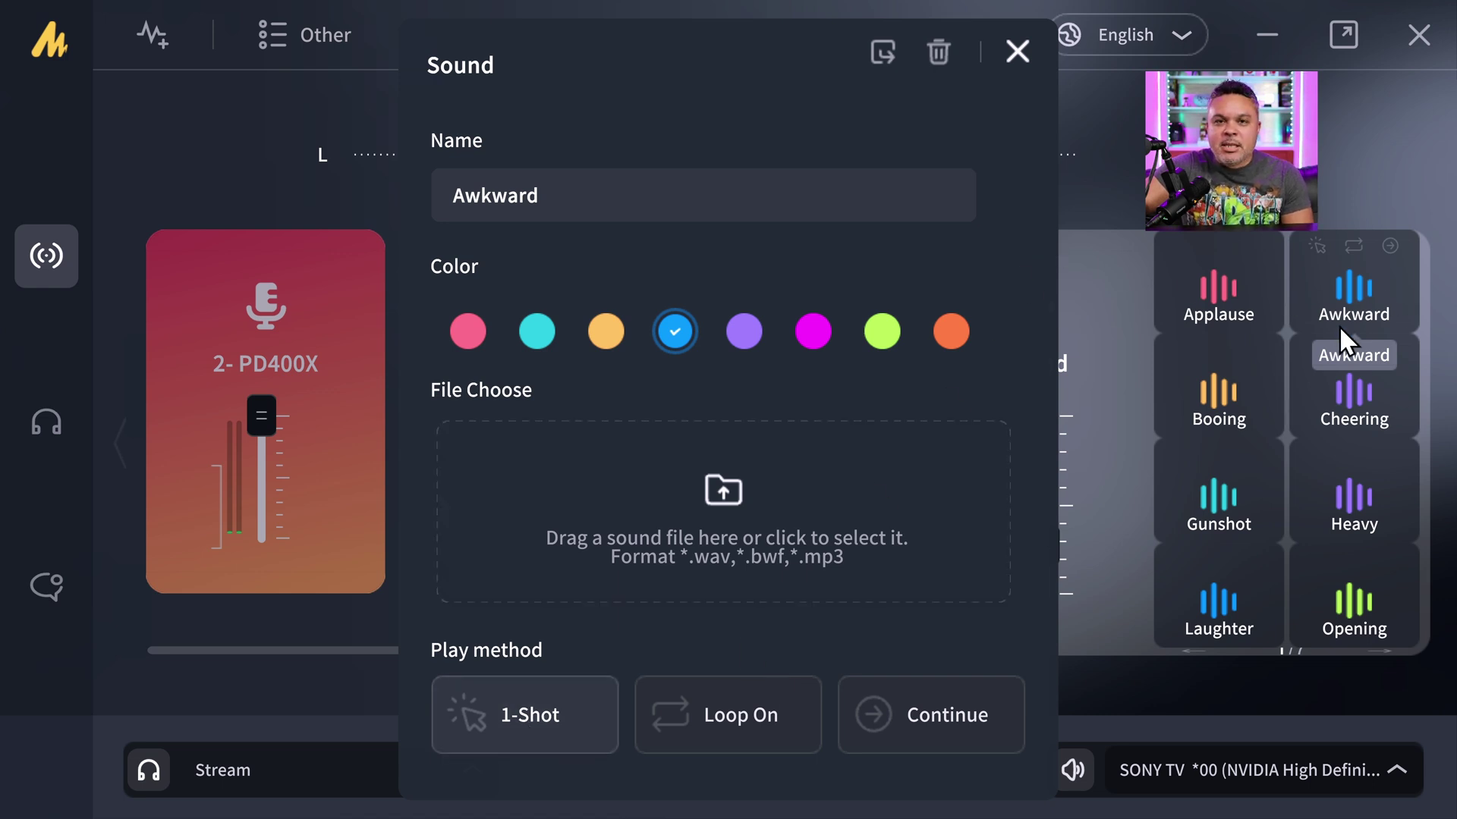
{"action": "left_click", "coordinate": [1001, 50]}
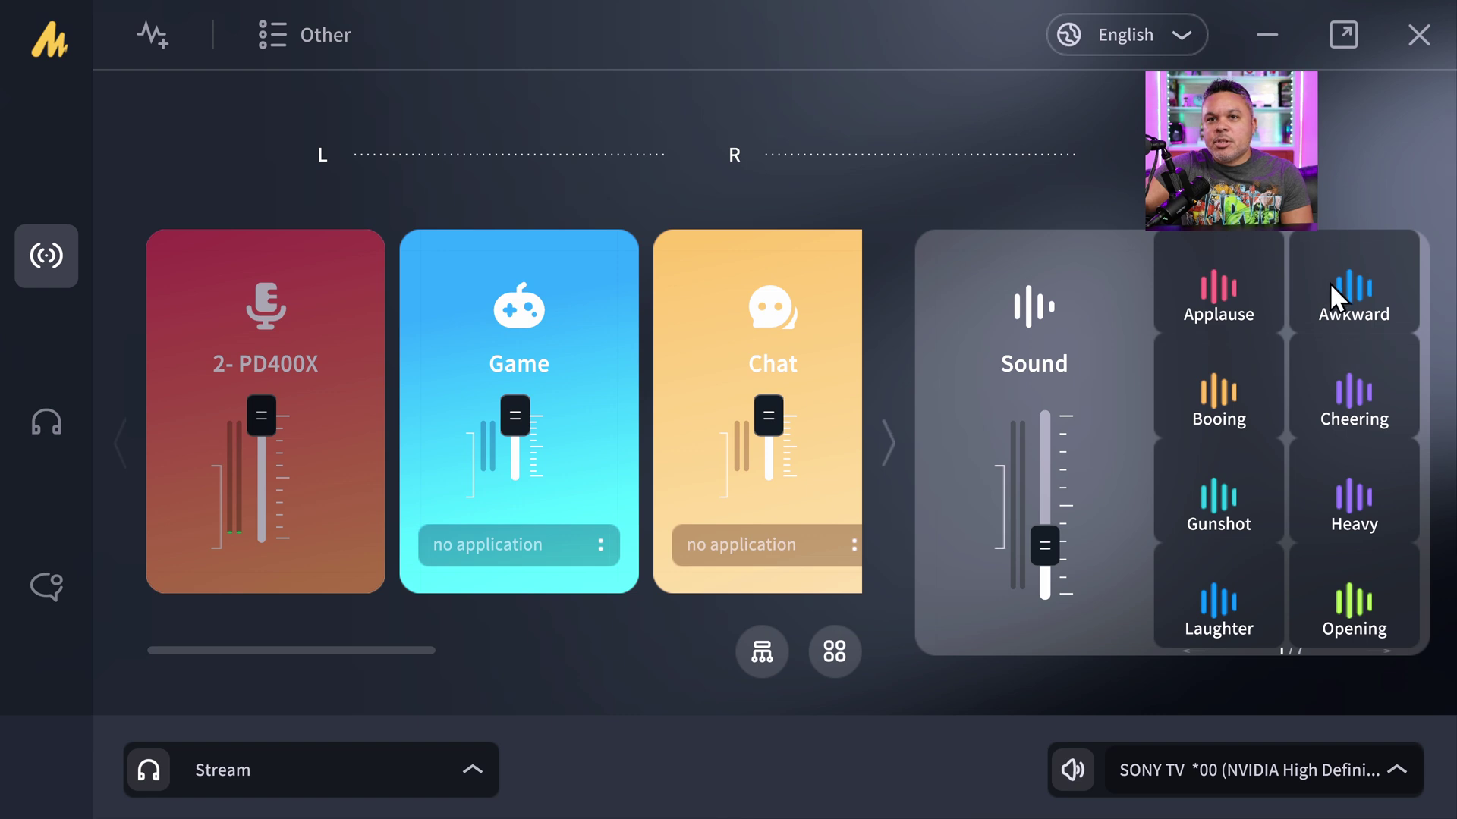
Step: Play the Awkward sound, change its play method to Toggle, and test starting and stopping it
{"action": "left_click", "coordinate": [1372, 284]}
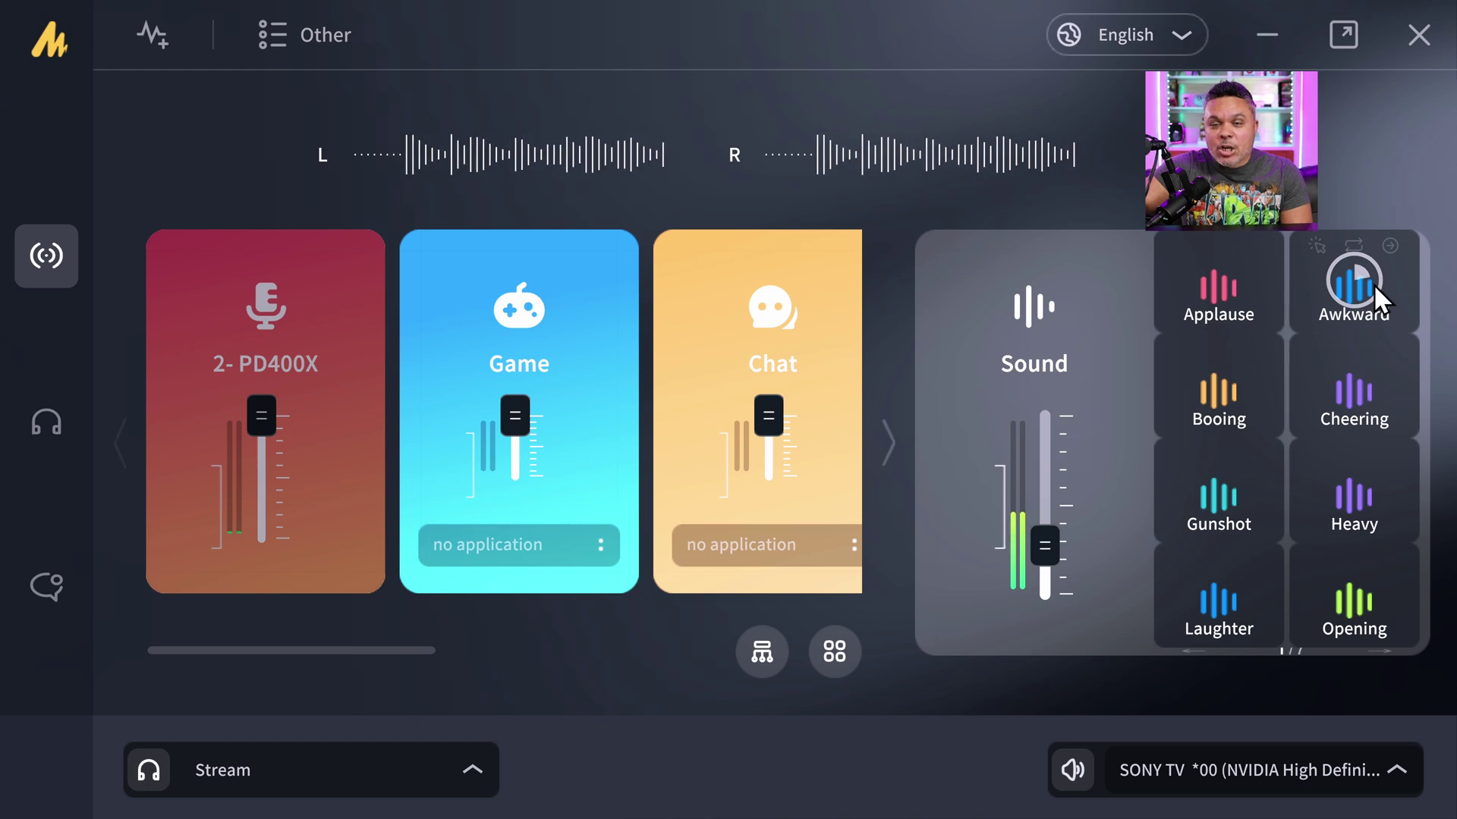
{"action": "right_click", "coordinate": [1359, 284]}
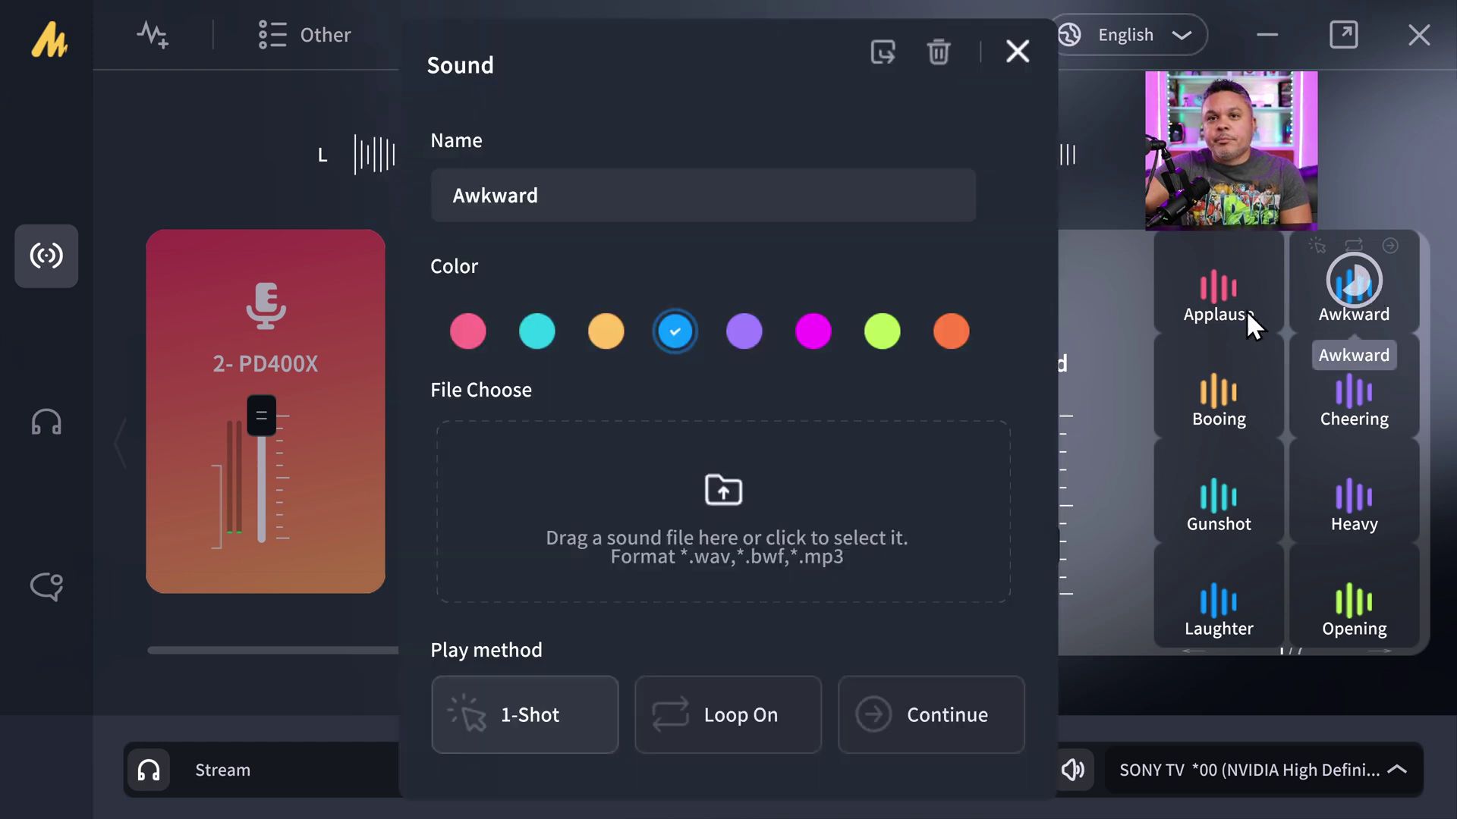
{"action": "left_click", "coordinate": [571, 726]}
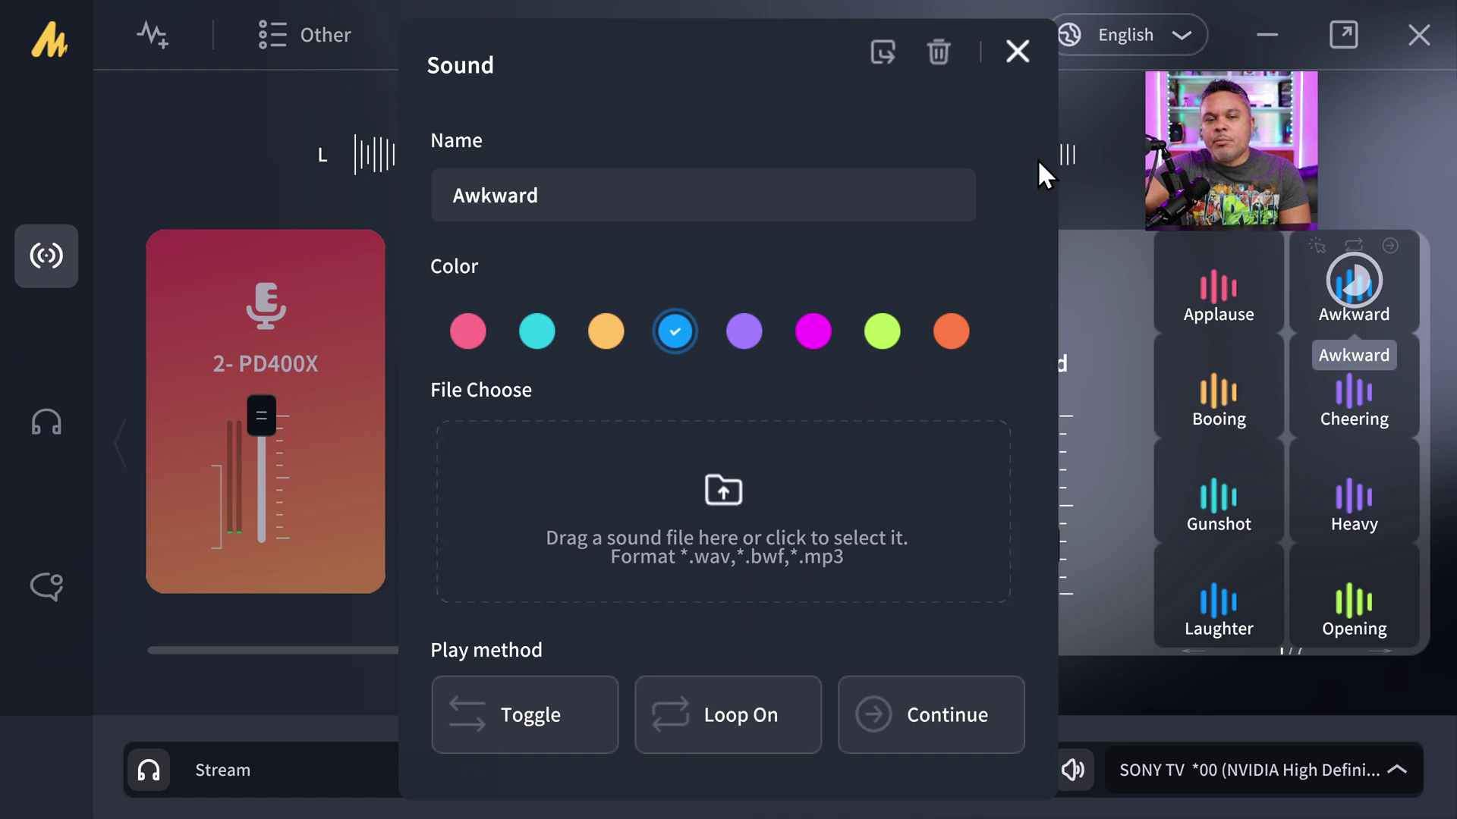
{"action": "left_click", "coordinate": [1018, 54]}
{"action": "left_click", "coordinate": [1354, 292]}
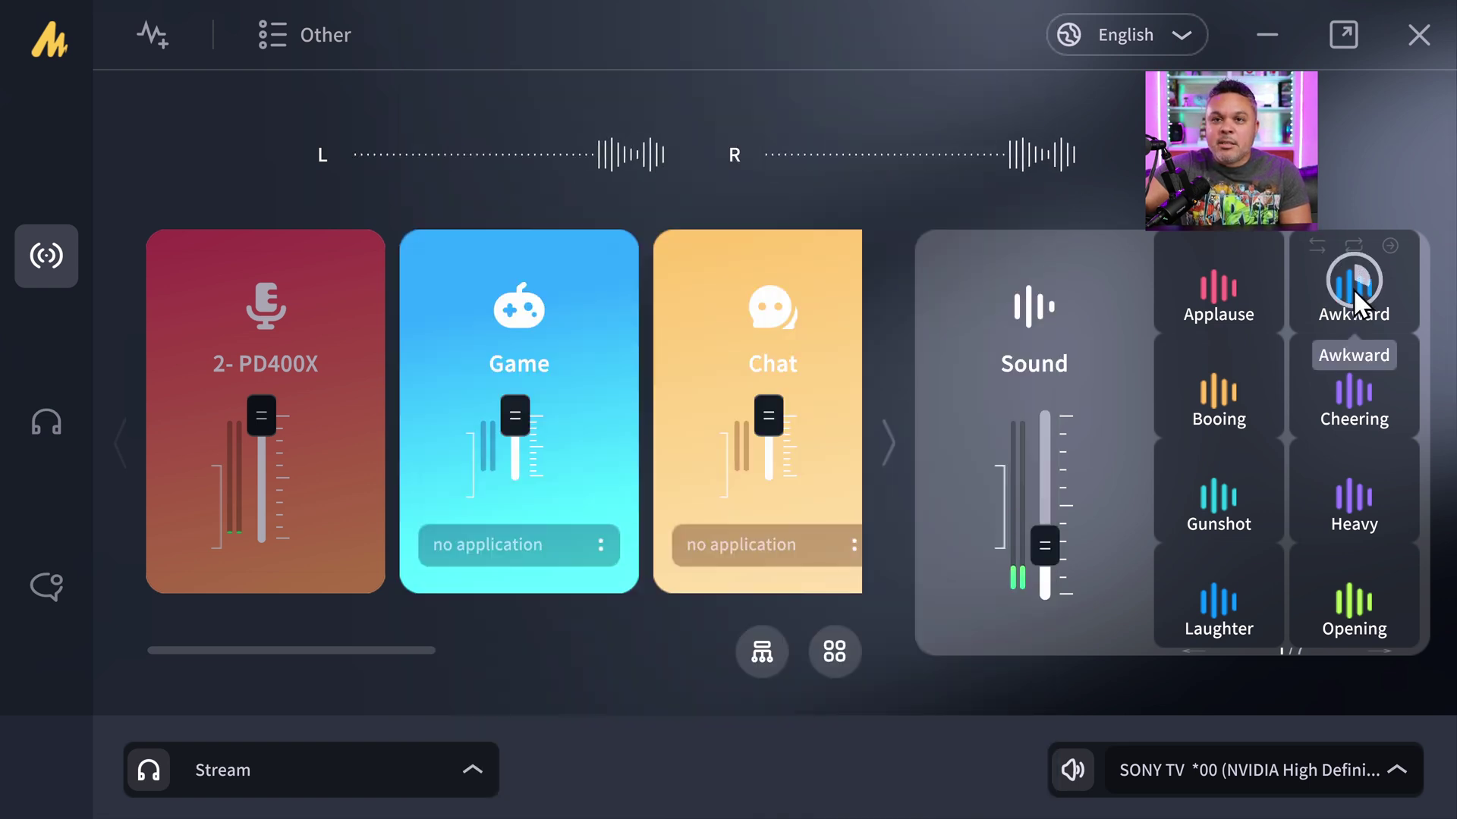
{"action": "left_click", "coordinate": [1353, 288]}
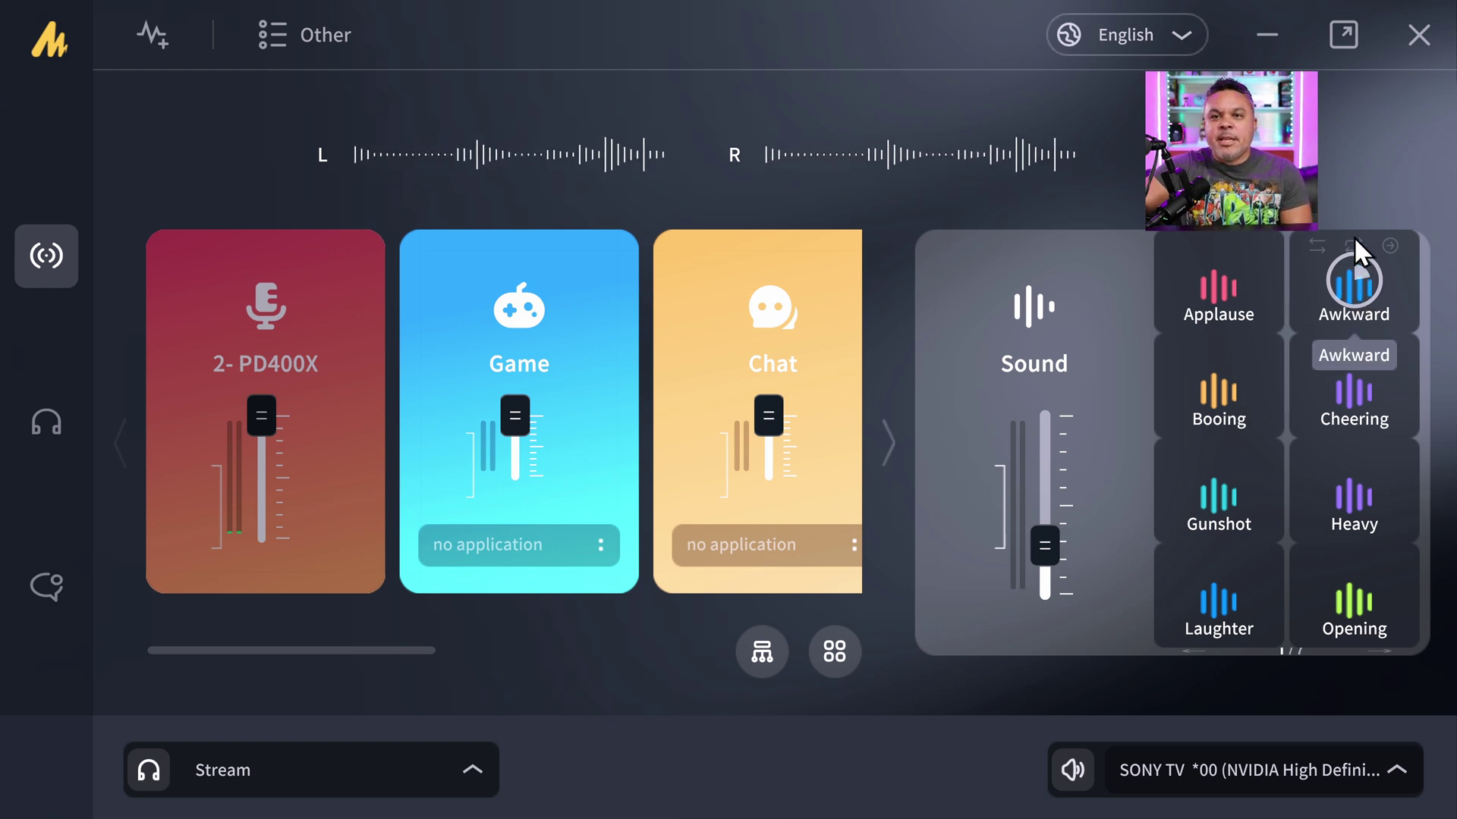
Step: Set the Awkward sound's looping to Loop Off and test its playback
{"action": "right_click", "coordinate": [1358, 262]}
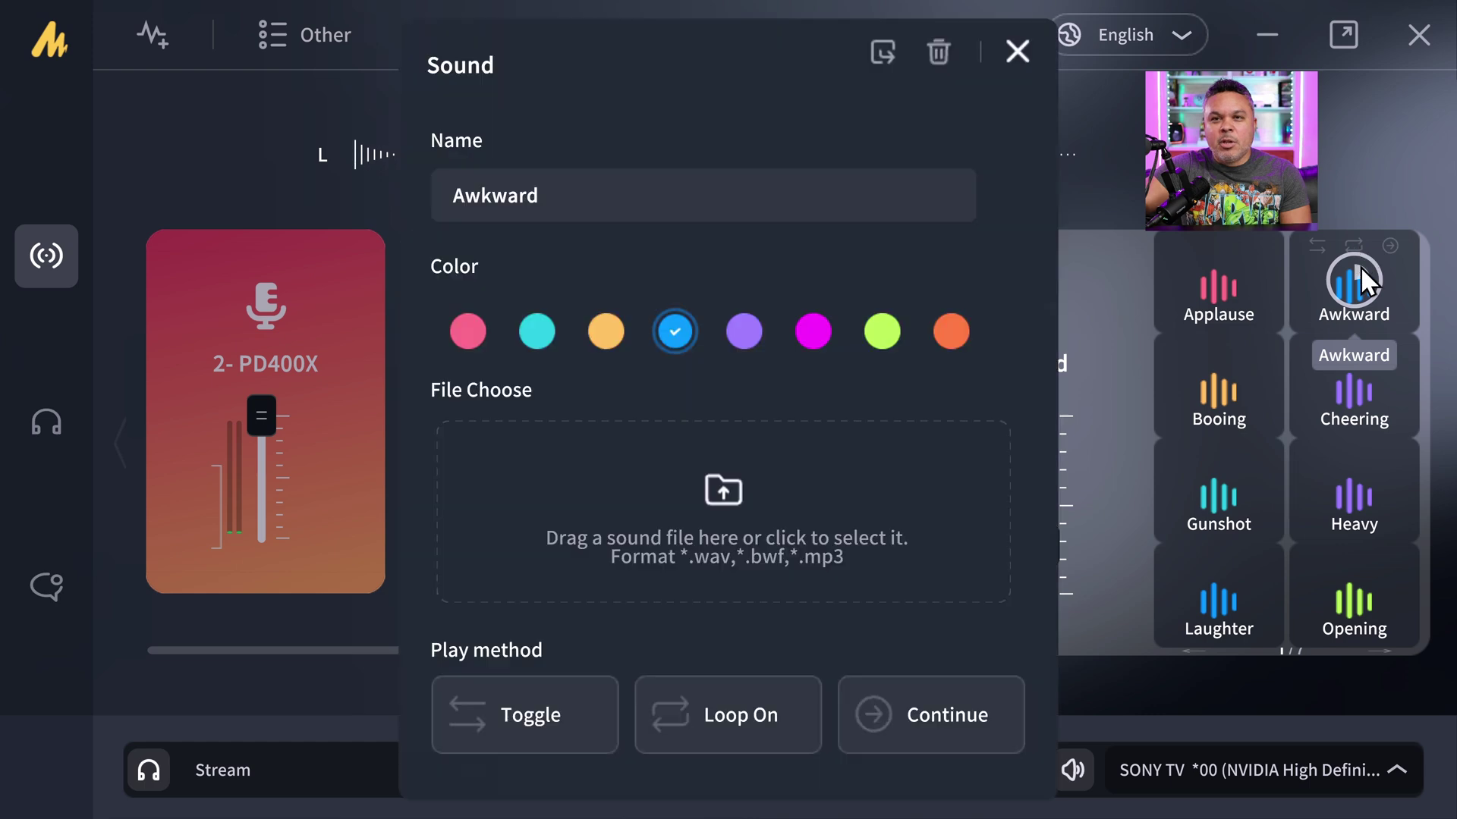
{"action": "left_click", "coordinate": [708, 728]}
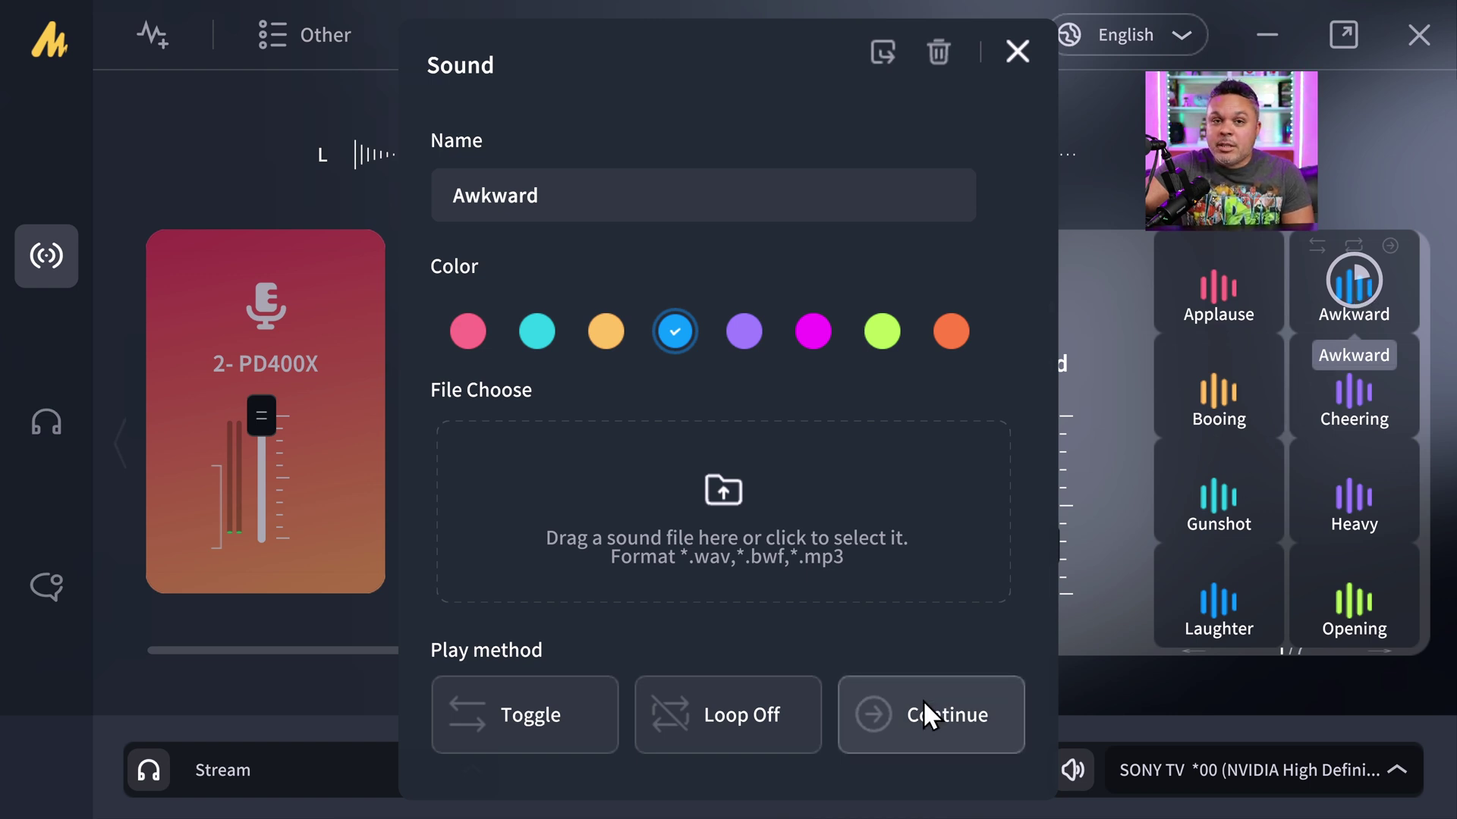
{"action": "left_click", "coordinate": [1357, 289]}
{"action": "left_click", "coordinate": [1357, 275]}
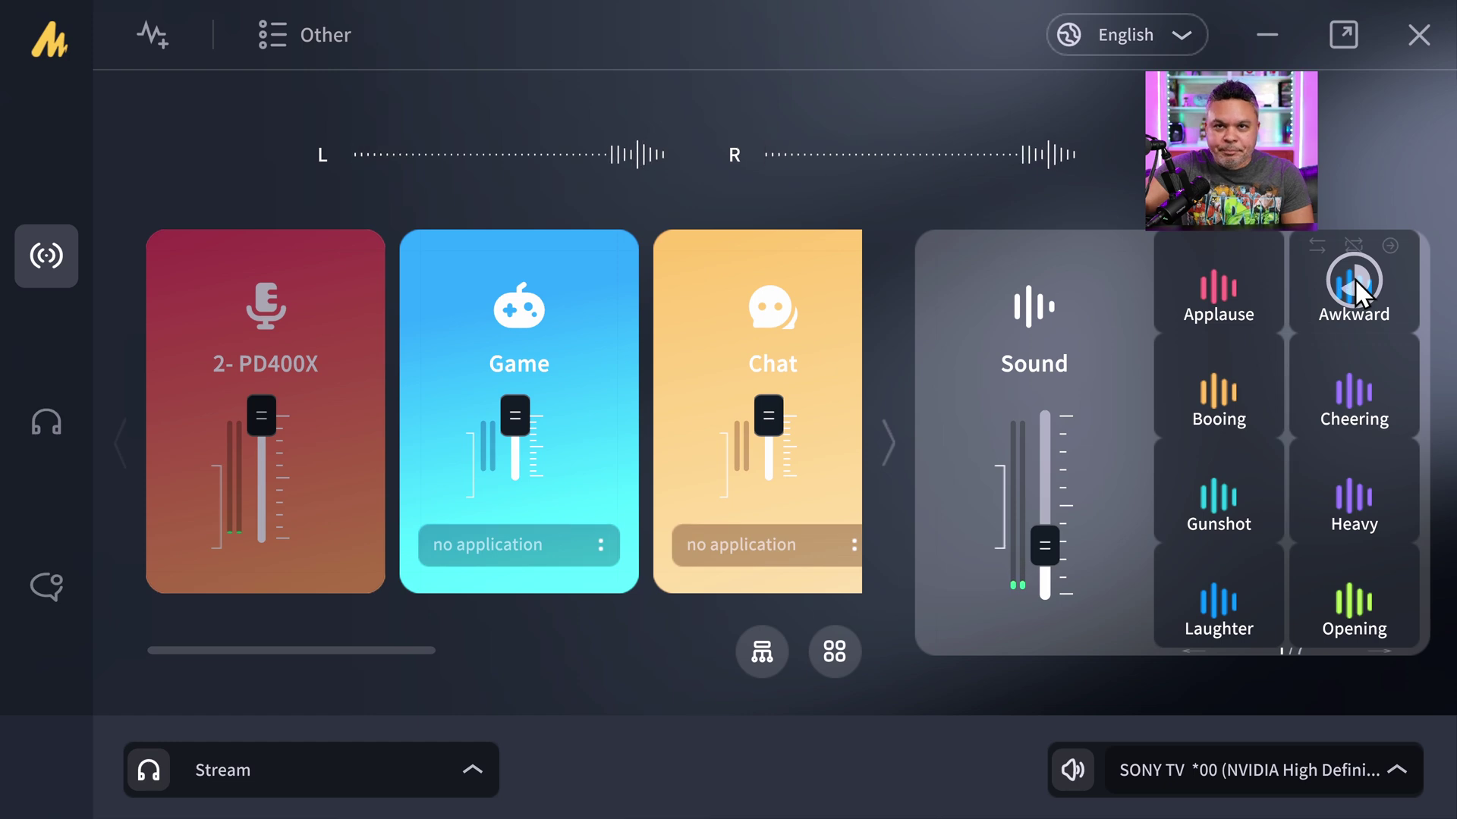
Step: Switch the Awkward sound from Continue to Replay, close its settings, and test stopping and restarting it
{"action": "right_click", "coordinate": [1352, 283]}
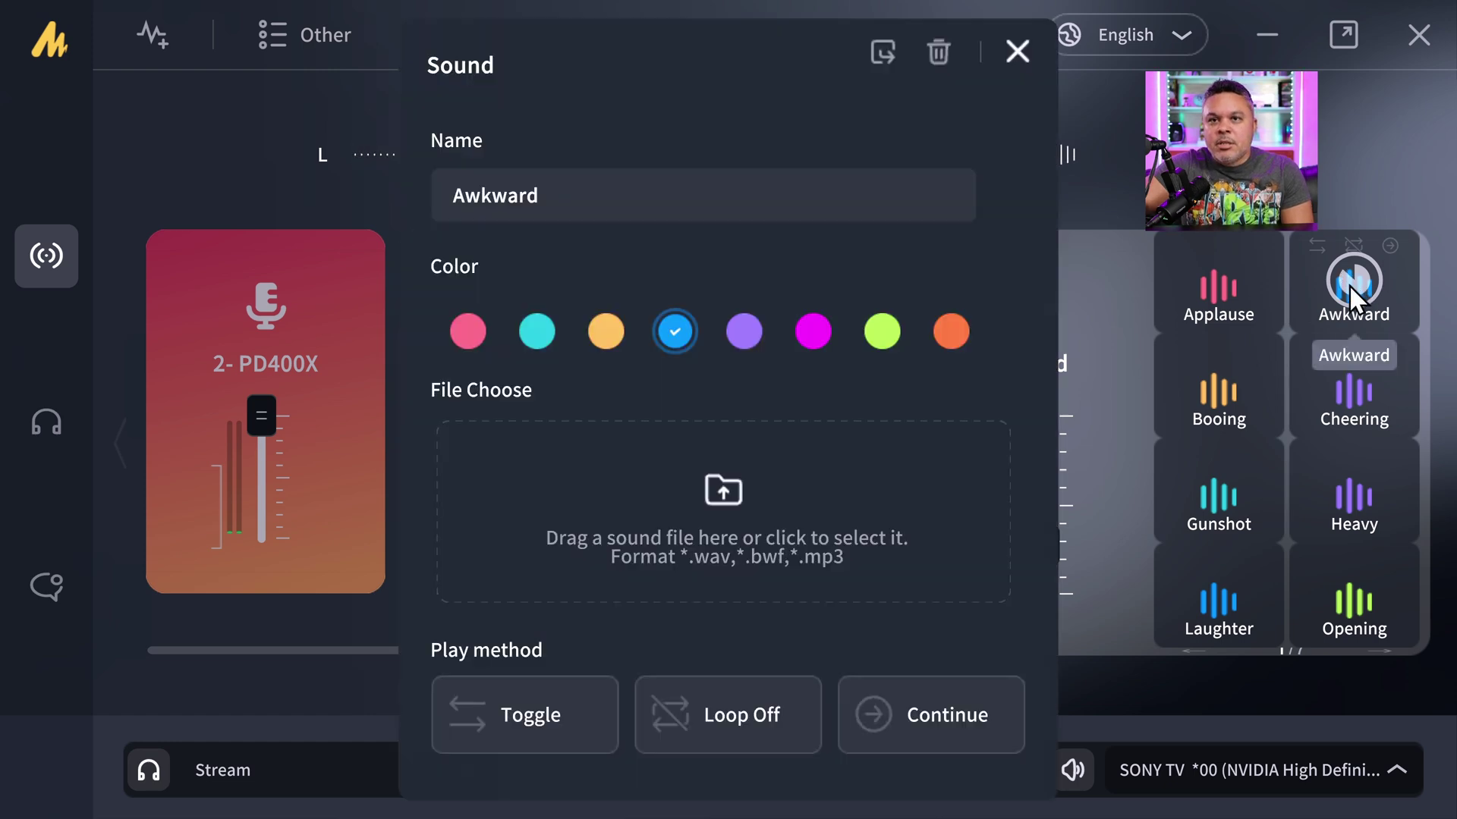
{"action": "left_click", "coordinate": [939, 730]}
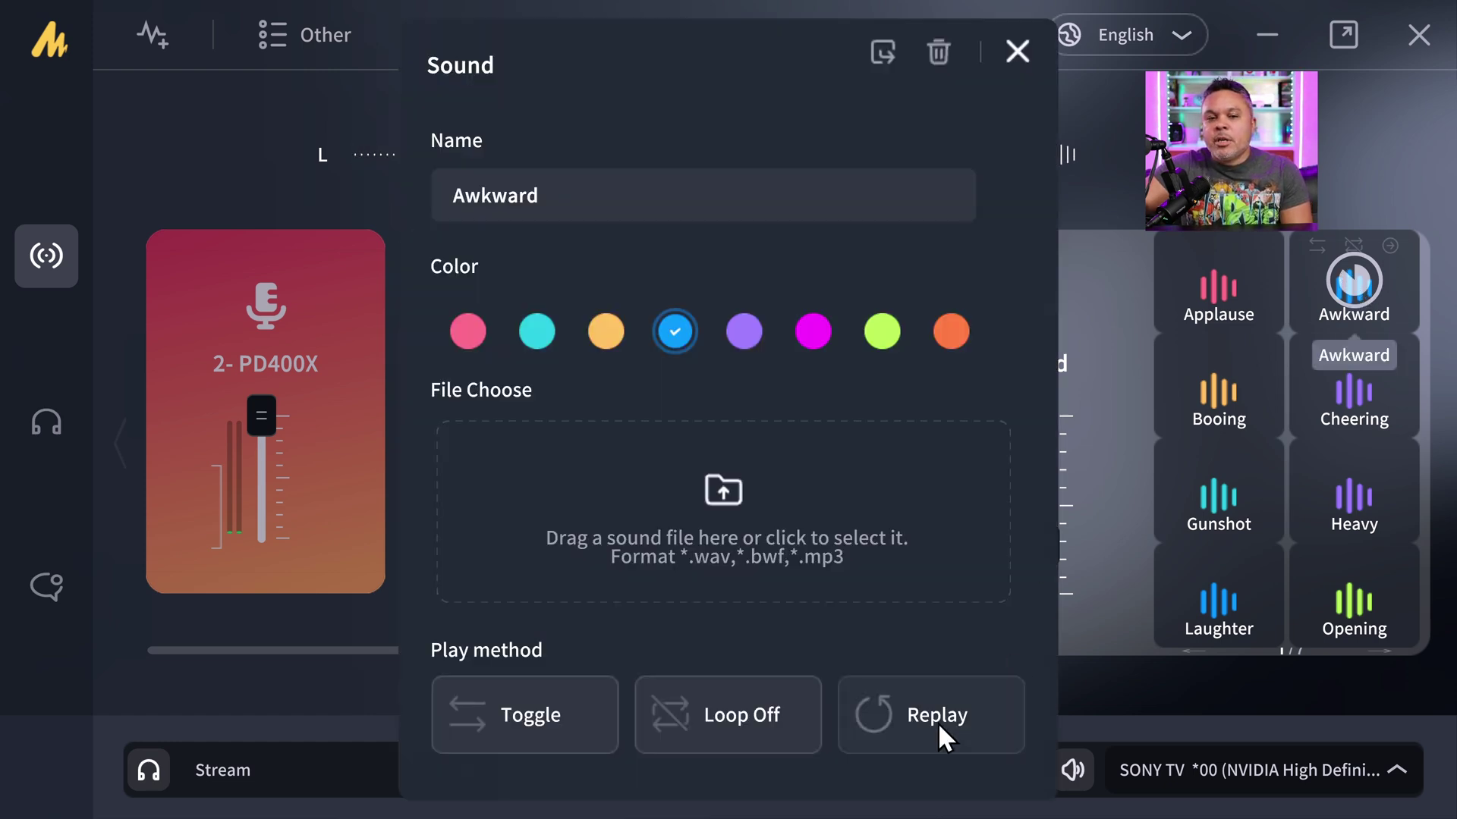
{"action": "left_click", "coordinate": [938, 723]}
{"action": "left_click", "coordinate": [939, 722]}
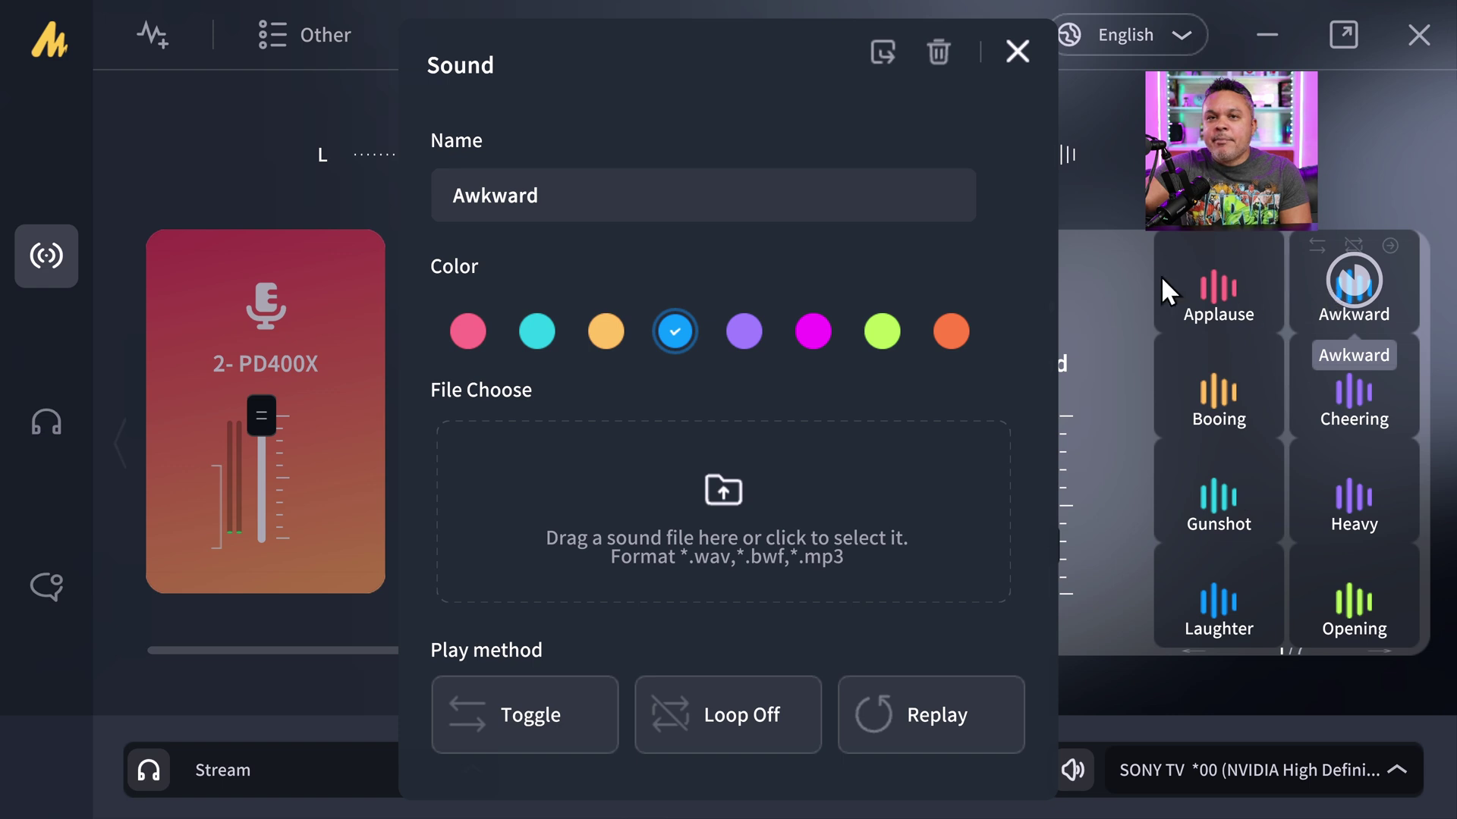
{"action": "left_click", "coordinate": [1016, 51]}
{"action": "left_click", "coordinate": [1358, 281]}
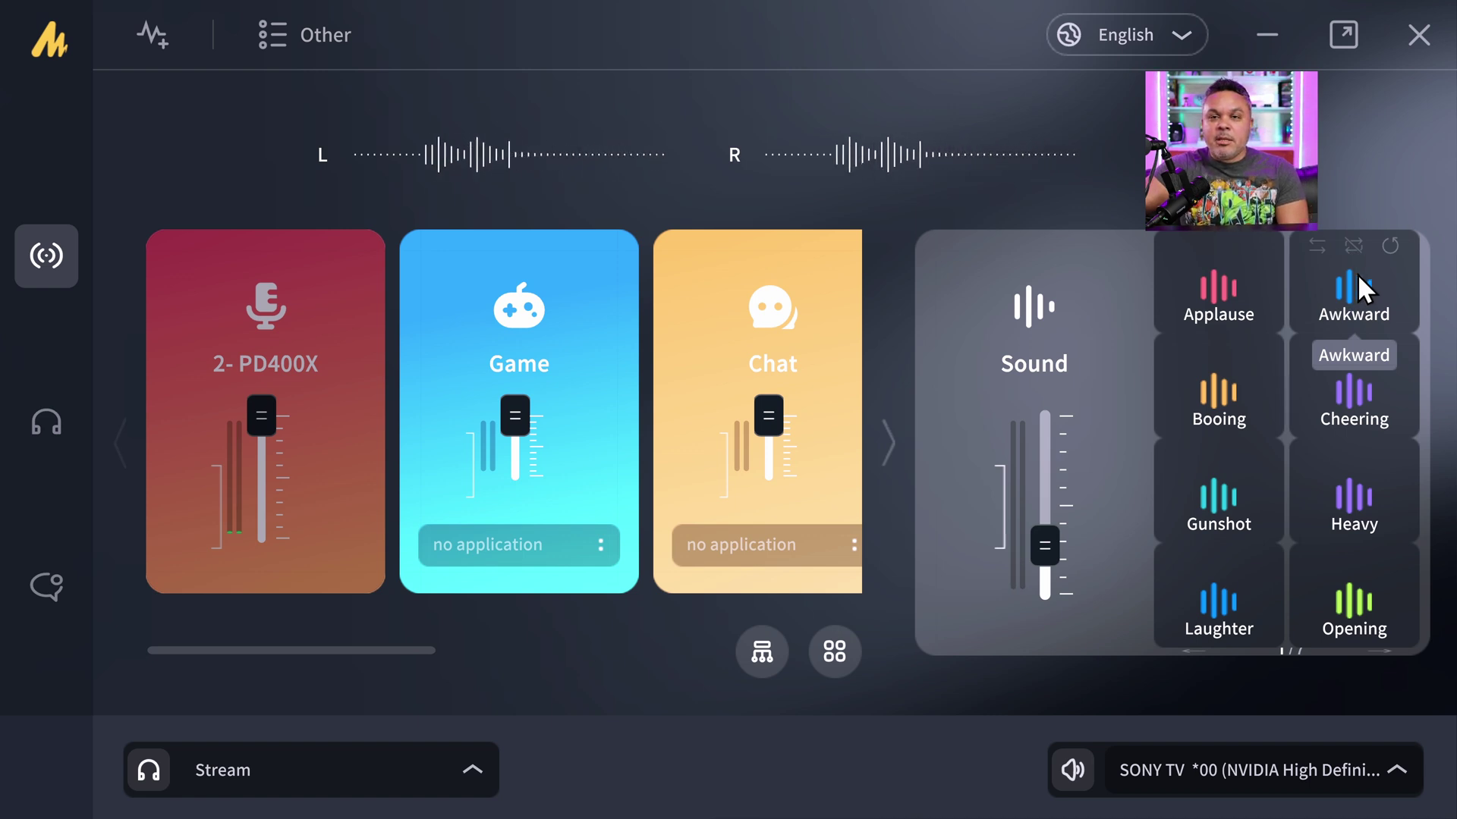
{"action": "left_click", "coordinate": [1358, 274]}
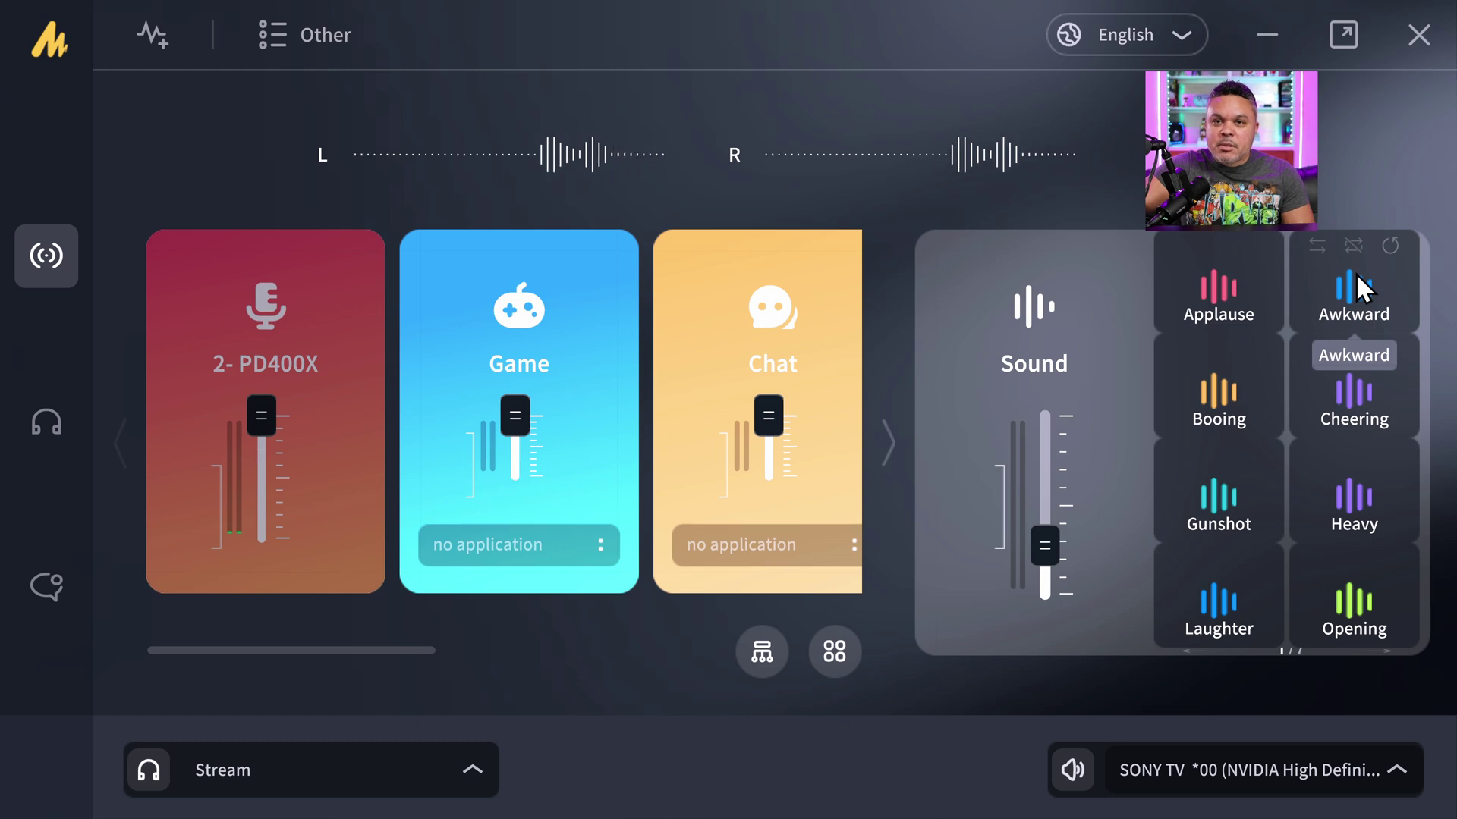
{"action": "left_click", "coordinate": [1358, 276]}
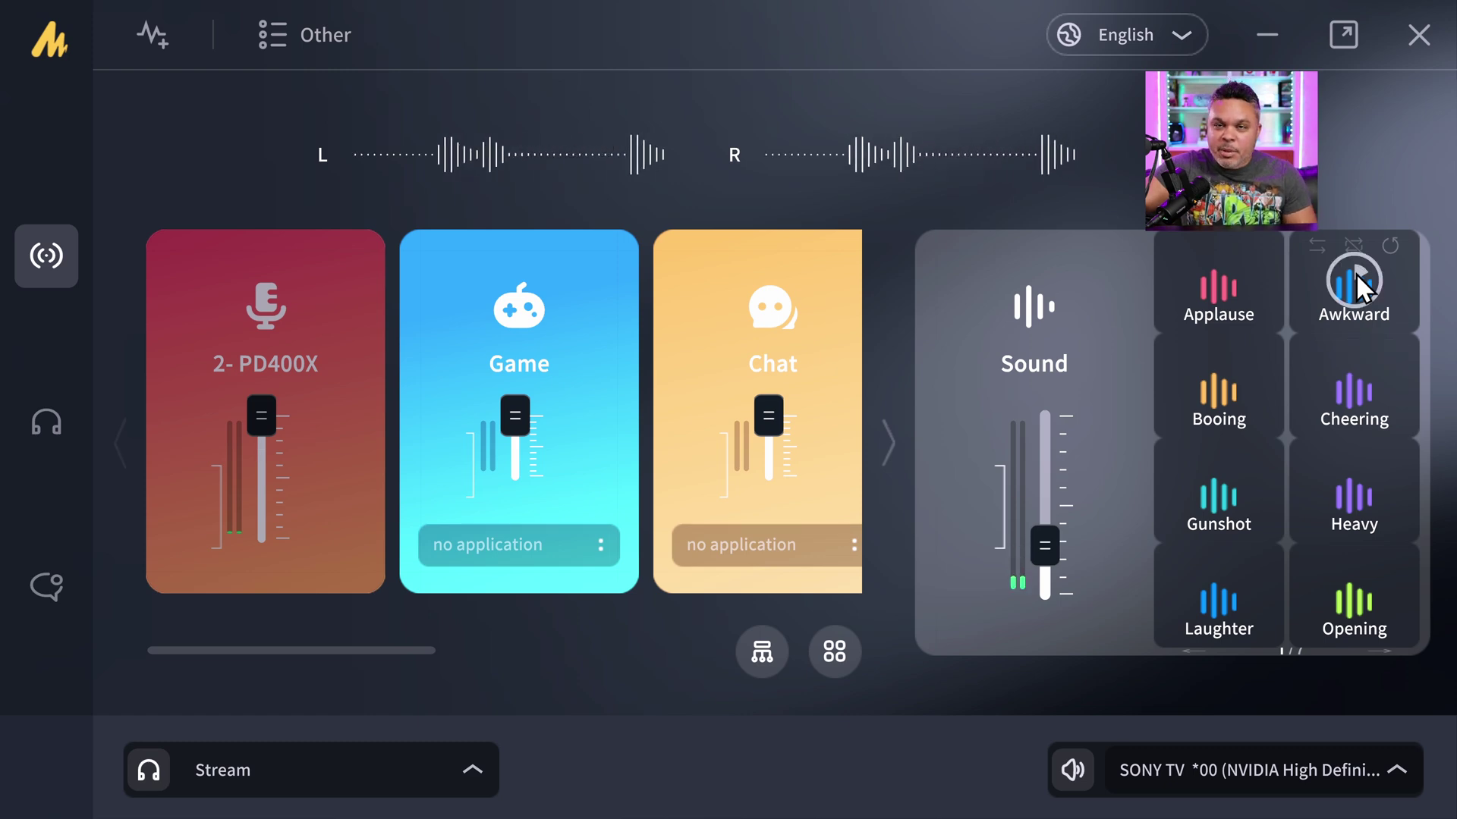
Step: Change the Awkward sound's play method to Hold, close its settings, and test it by holding and releasing its pad
{"action": "right_click", "coordinate": [1356, 276]}
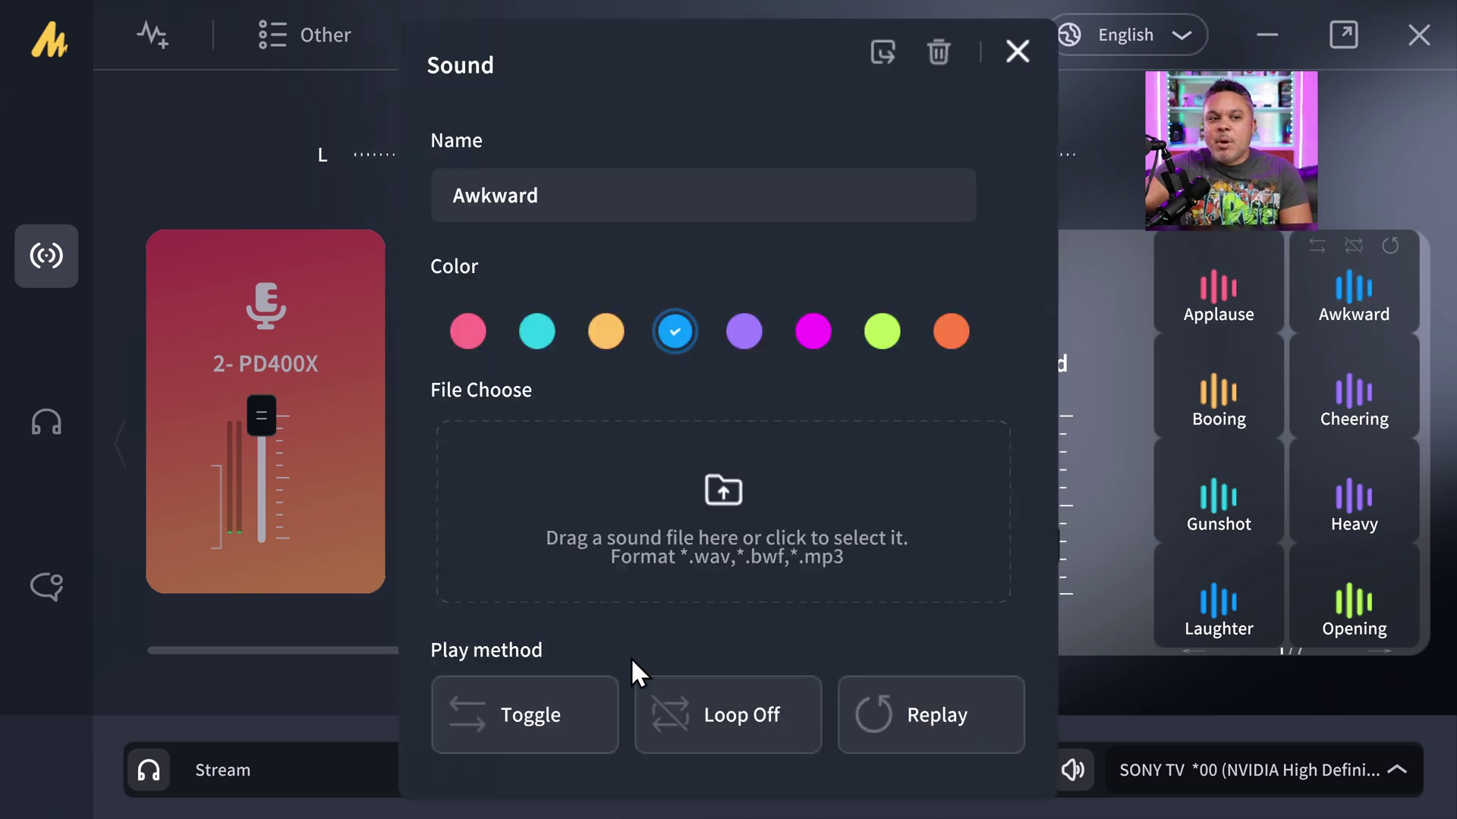
{"action": "left_click", "coordinate": [562, 716]}
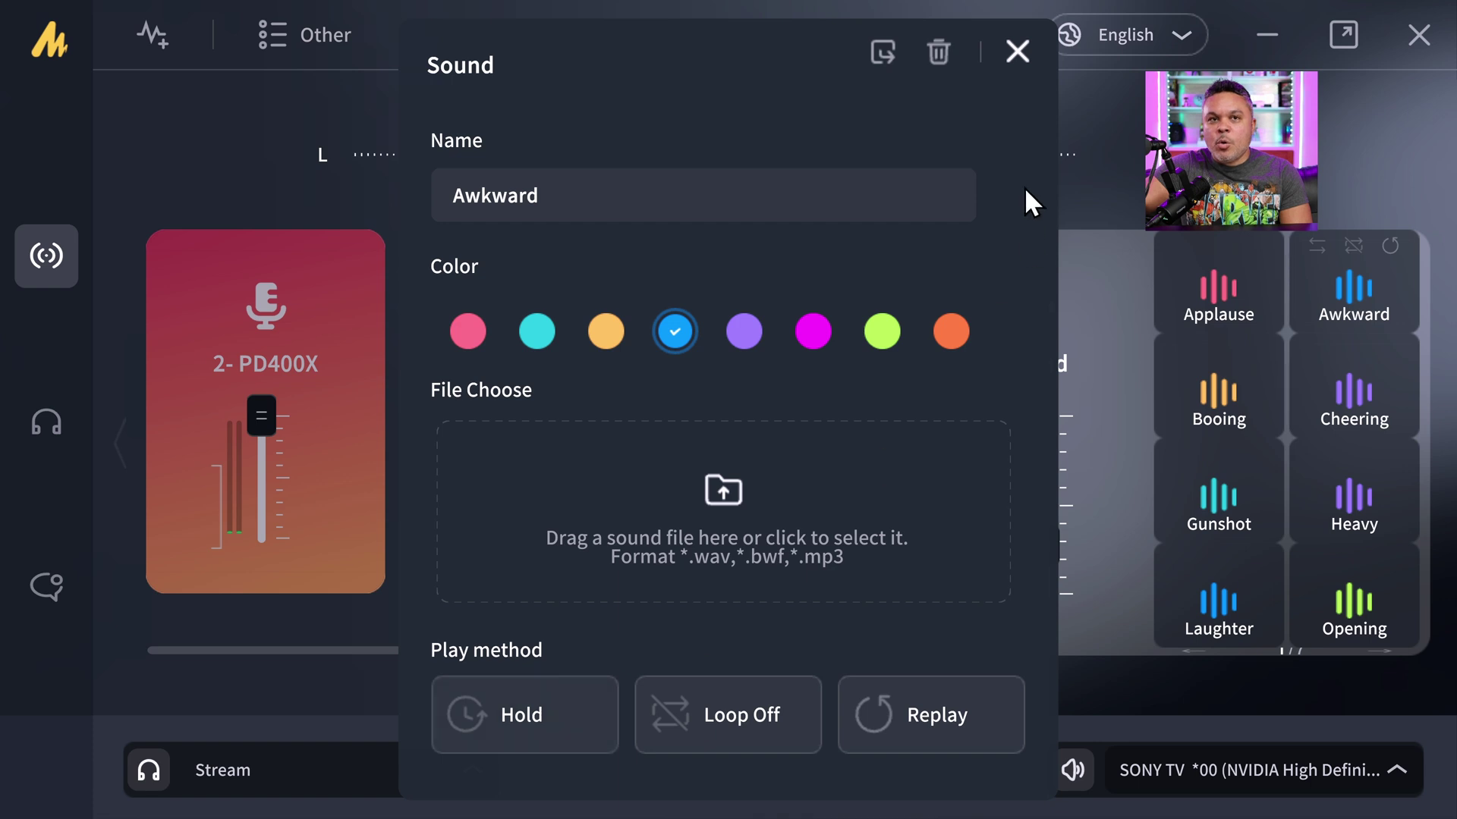
{"action": "left_click", "coordinate": [1017, 51]}
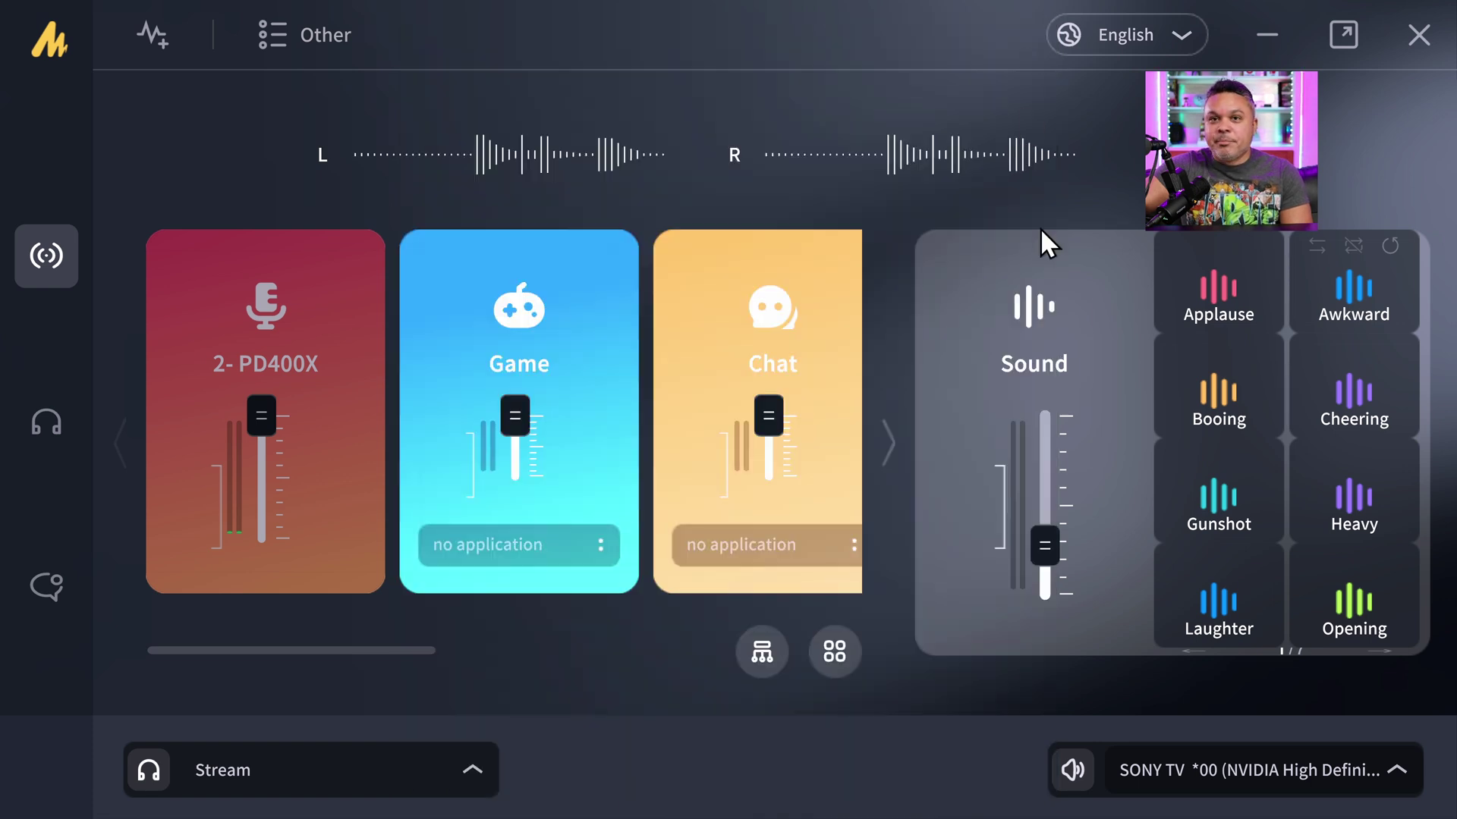
{"action": "left_click", "coordinate": [1355, 286]}
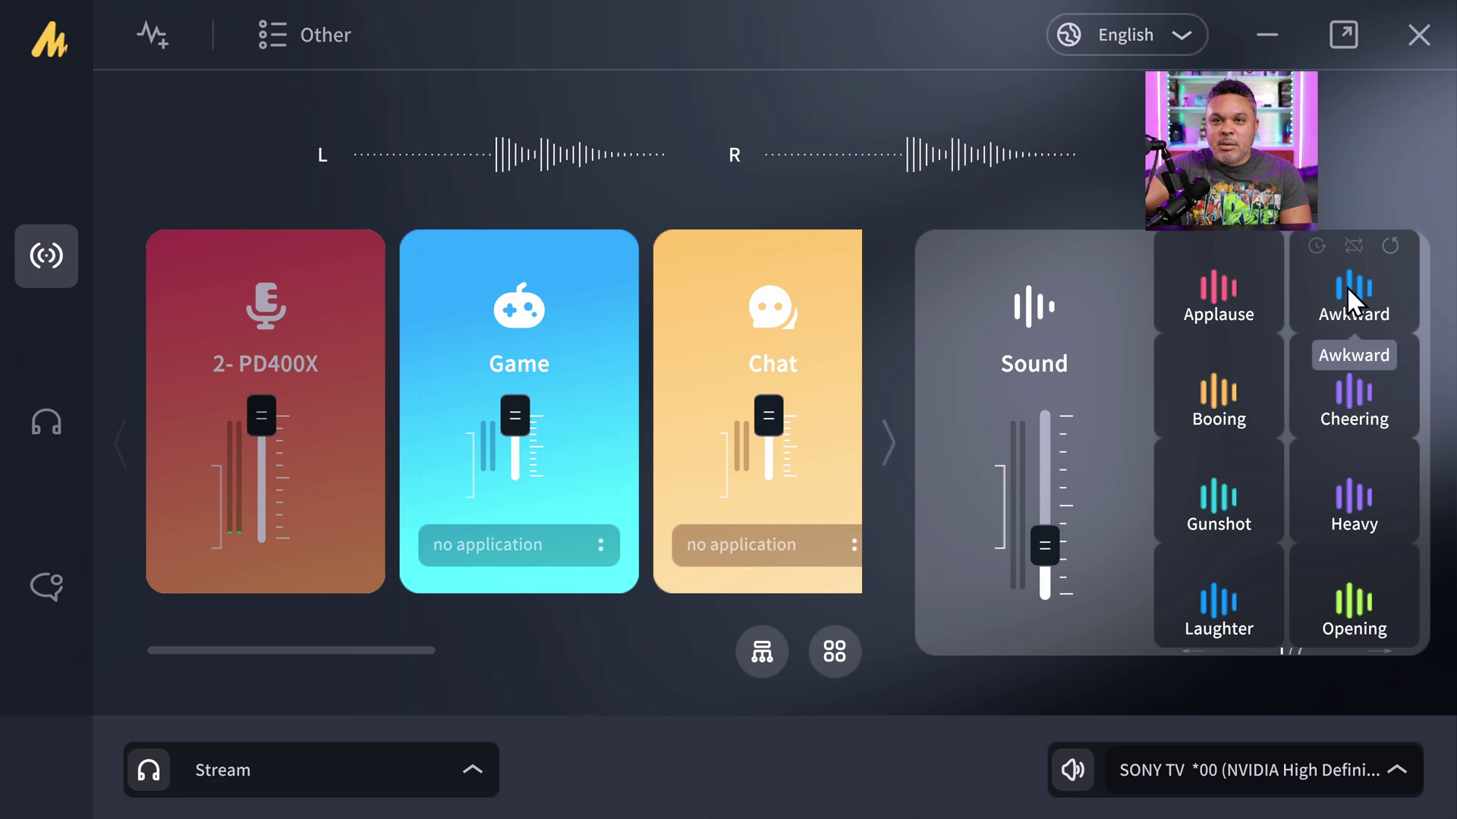
{"action": "left_click", "coordinate": [1346, 286]}
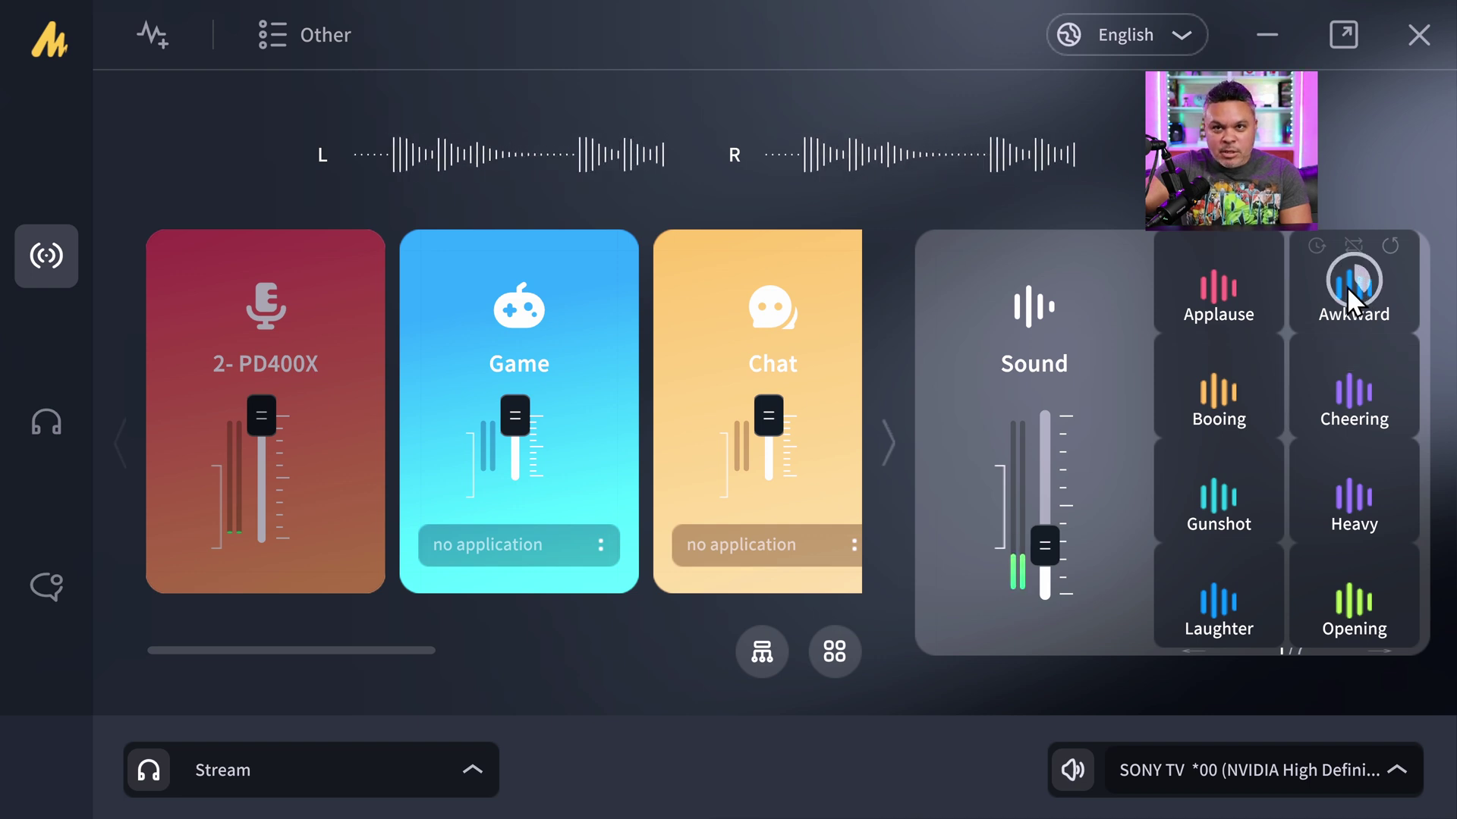
{"action": "left_click", "coordinate": [1358, 279]}
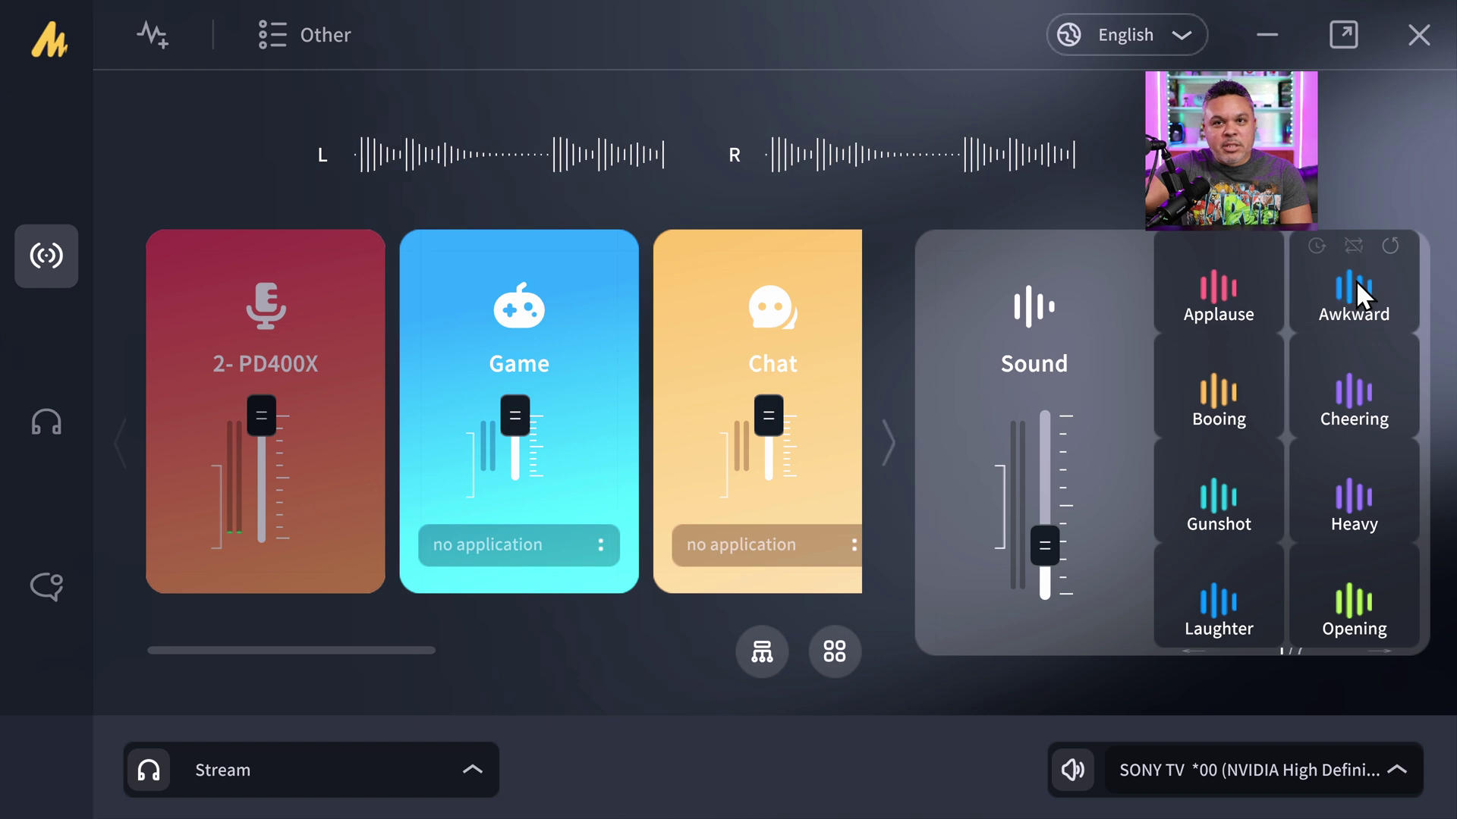
Step: Change the Awkward sound's play method to 1-Shot, test its playback, and close its settings
{"action": "right_click", "coordinate": [1356, 281]}
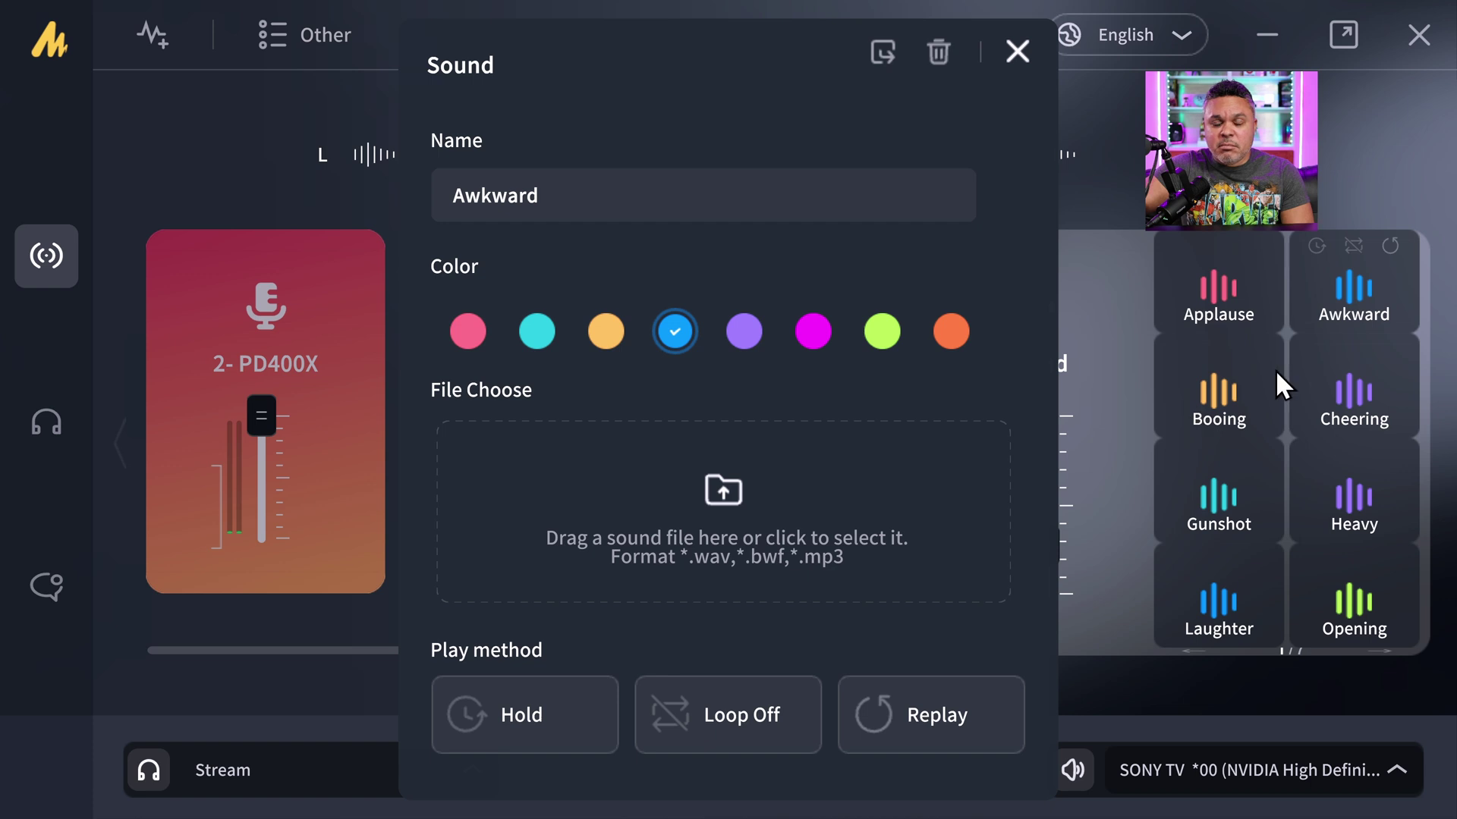
{"action": "left_click", "coordinate": [1344, 290]}
{"action": "left_click", "coordinate": [549, 717]}
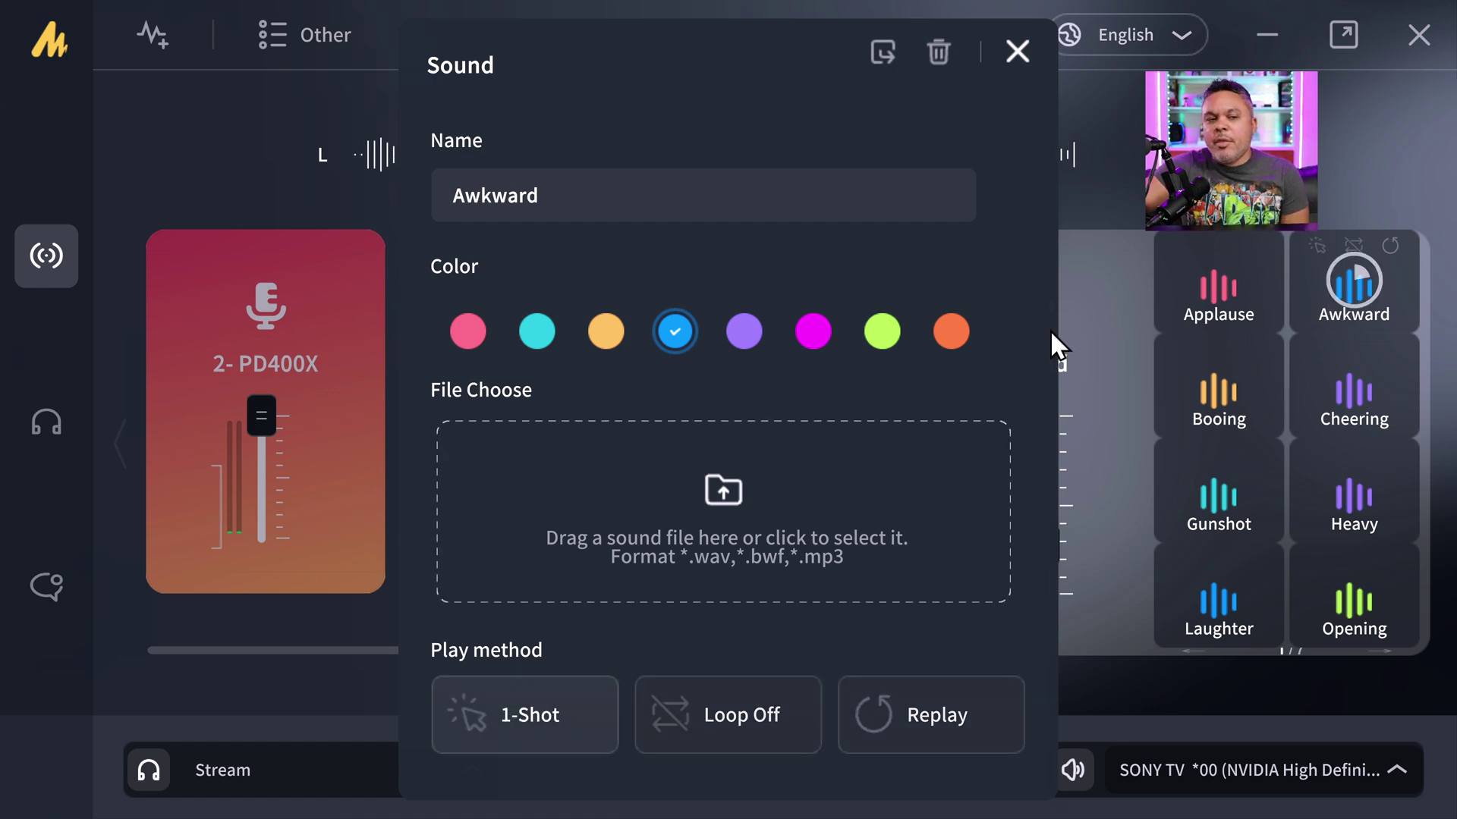
{"action": "left_click", "coordinate": [1019, 50]}
Step: Test the playback of the Opening sound and the Applause sound
{"action": "left_click", "coordinate": [1340, 596]}
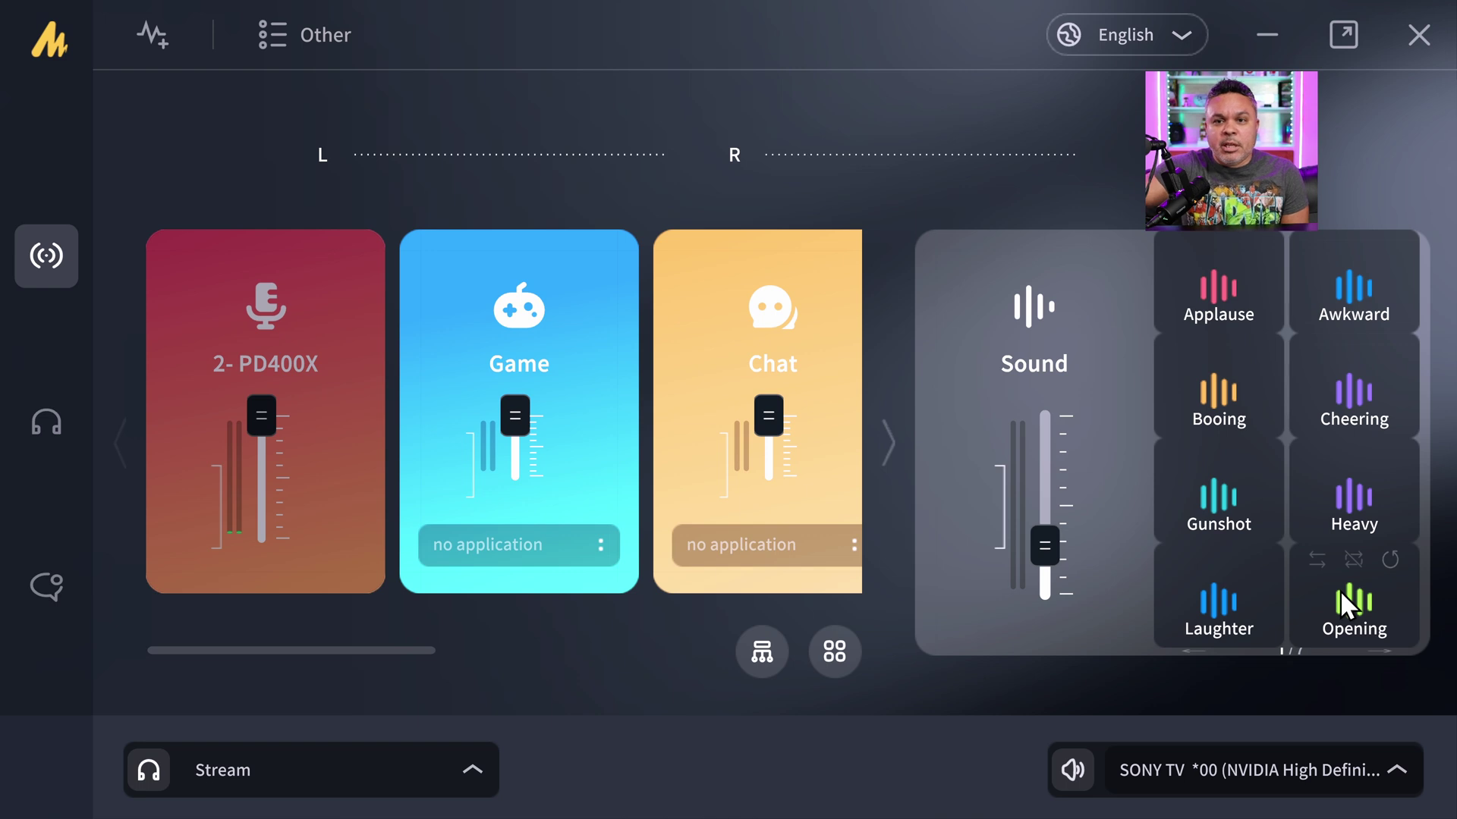
{"action": "left_click", "coordinate": [1339, 590]}
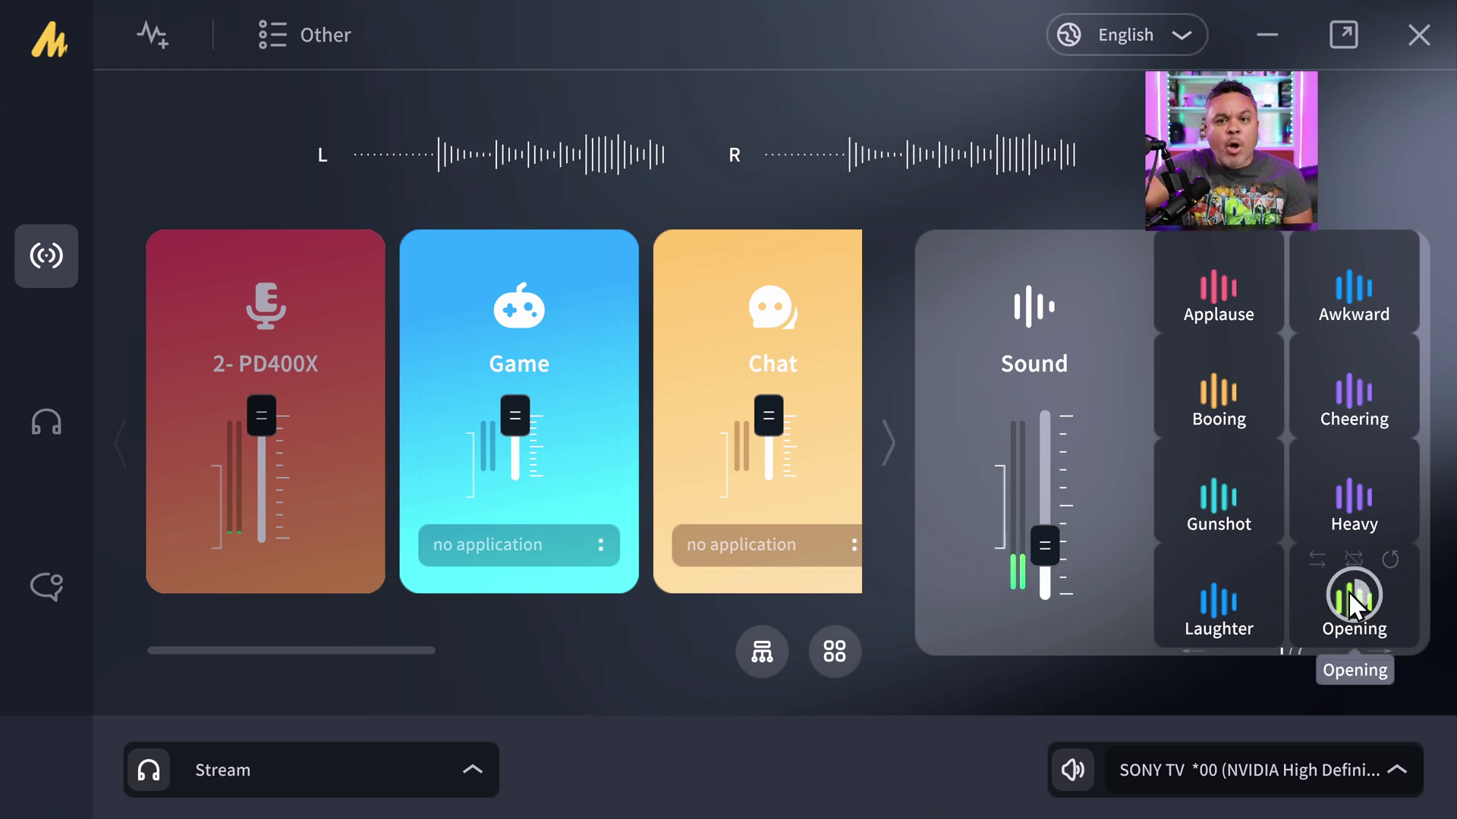
{"action": "left_click", "coordinate": [1215, 293]}
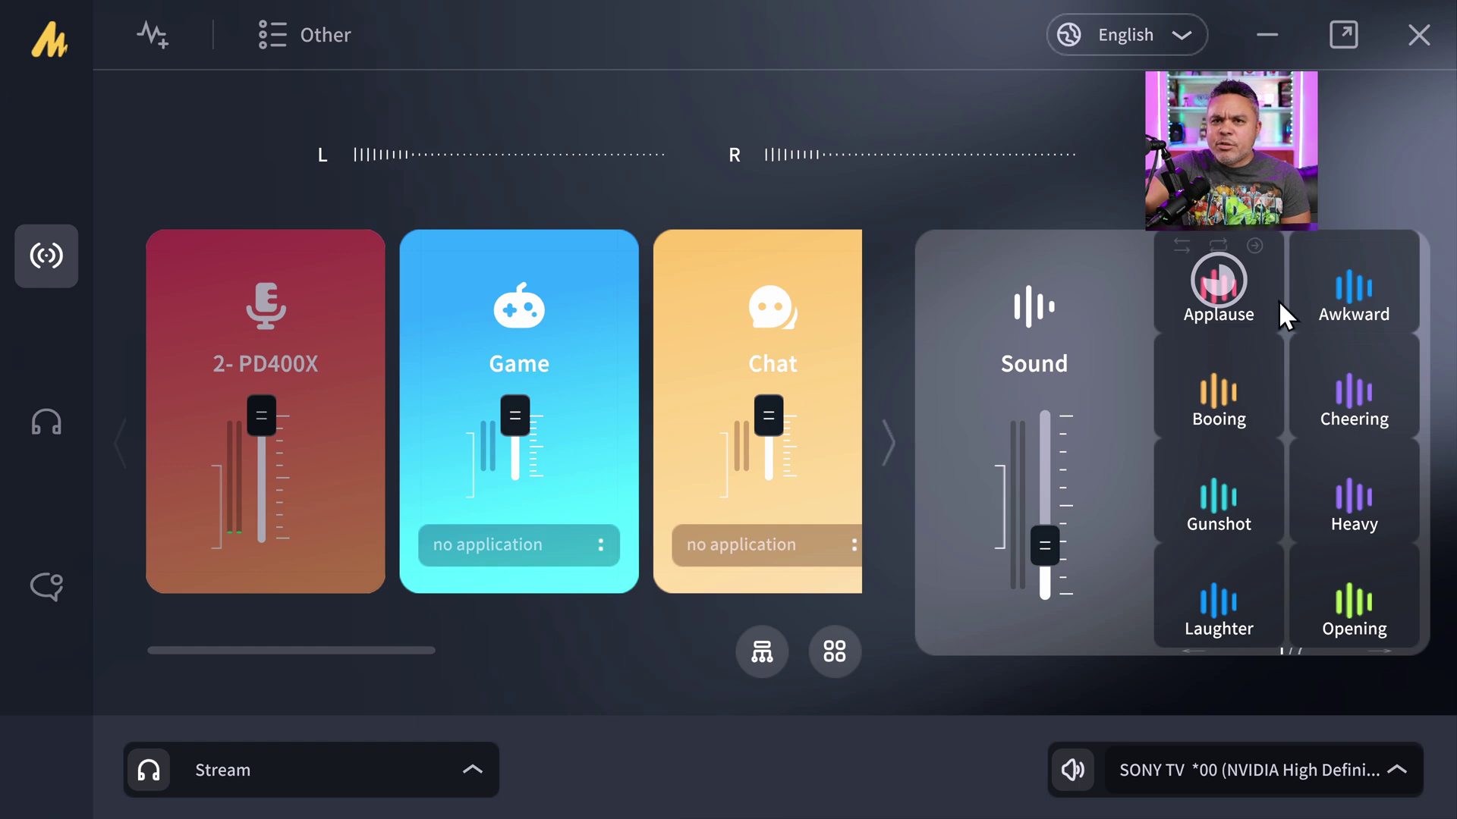
Step: Play the Opening sound, lower the Sound channel's volume slightly while it plays, and stop the playback
{"action": "left_click", "coordinate": [1345, 618]}
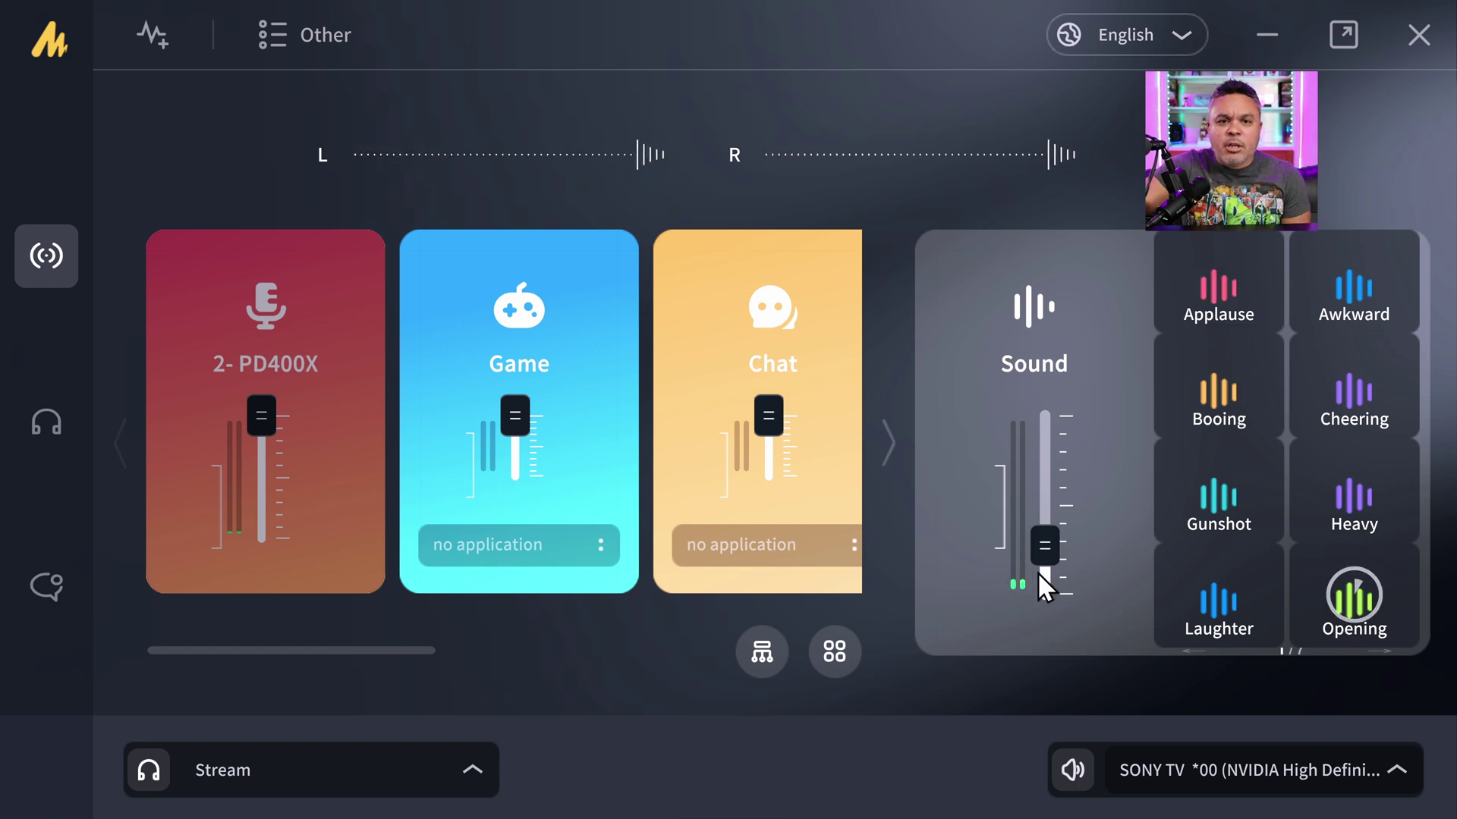
{"action": "mouse_move", "coordinate": [1044, 547]}
{"action": "left_mouse_down"}
{"action": "mouse_move", "coordinate": [1046, 424]}
{"action": "mouse_move", "coordinate": [1046, 563]}
{"action": "left_mouse_up"}
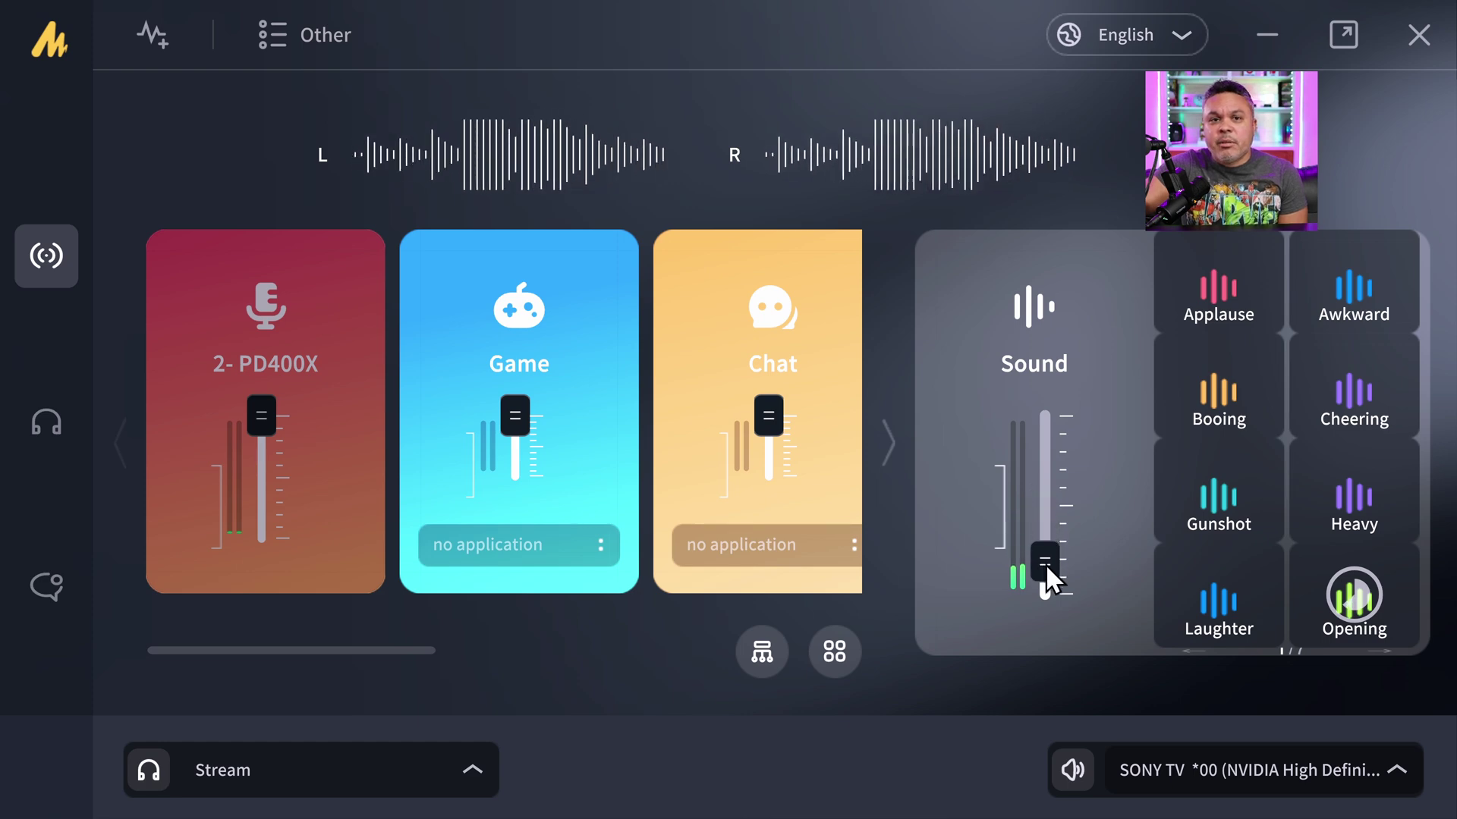
{"action": "left_click", "coordinate": [1313, 588]}
Step: Check for a firmware upgrade and close the upgrade dialog
{"action": "left_click", "coordinate": [277, 30]}
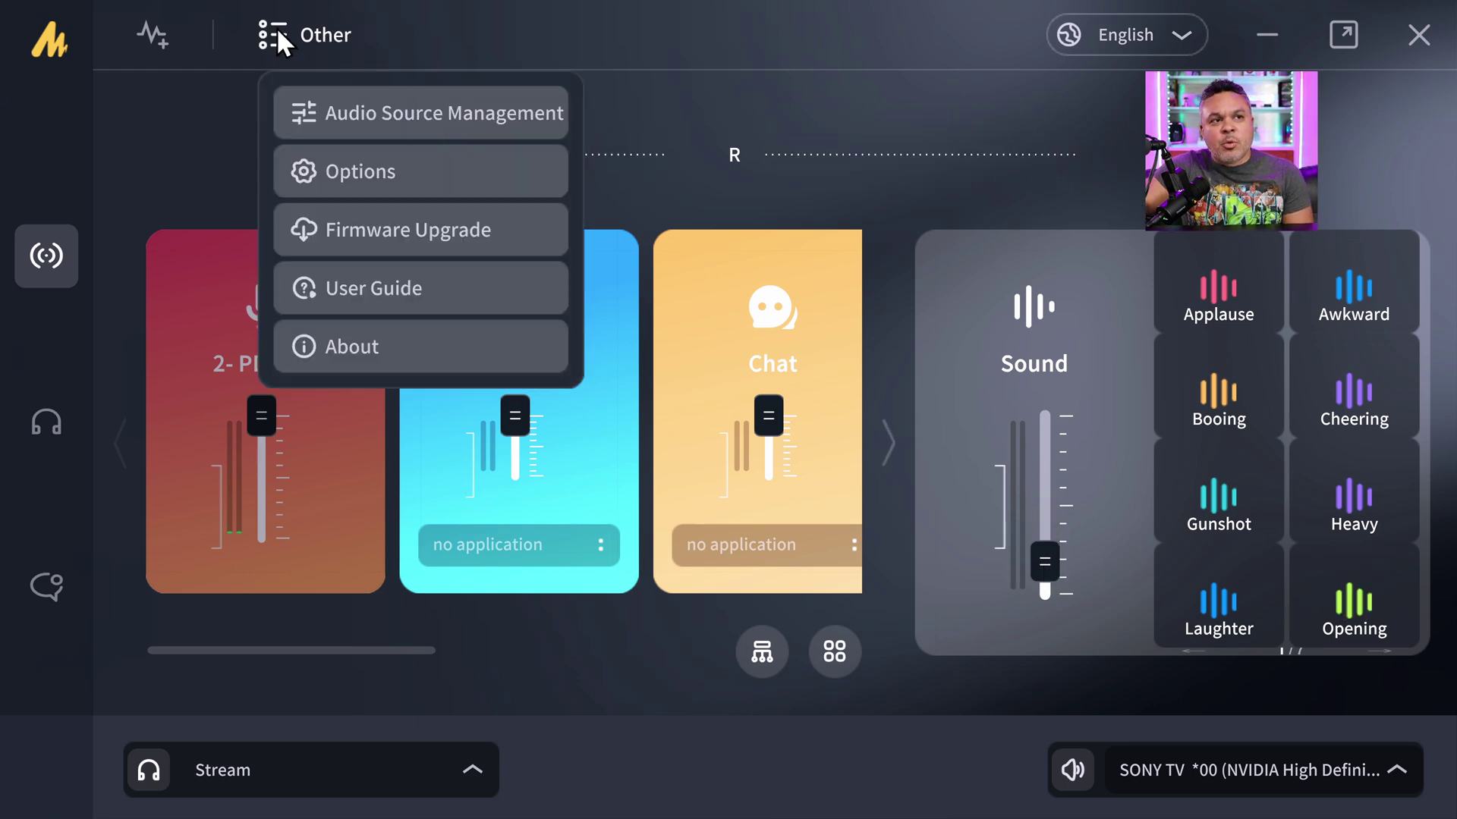
{"action": "left_click", "coordinate": [402, 217]}
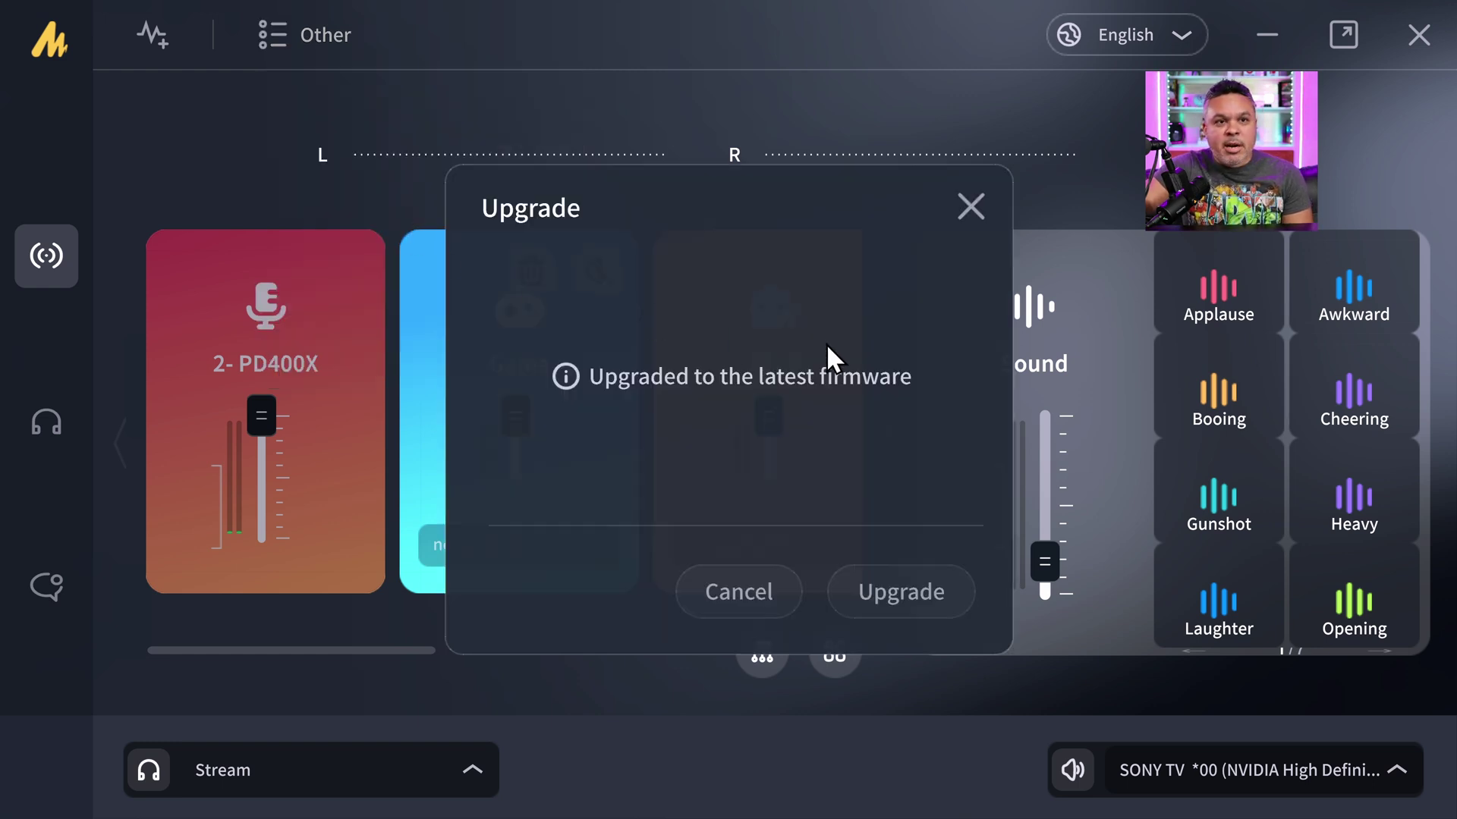
{"action": "left_click", "coordinate": [967, 206]}
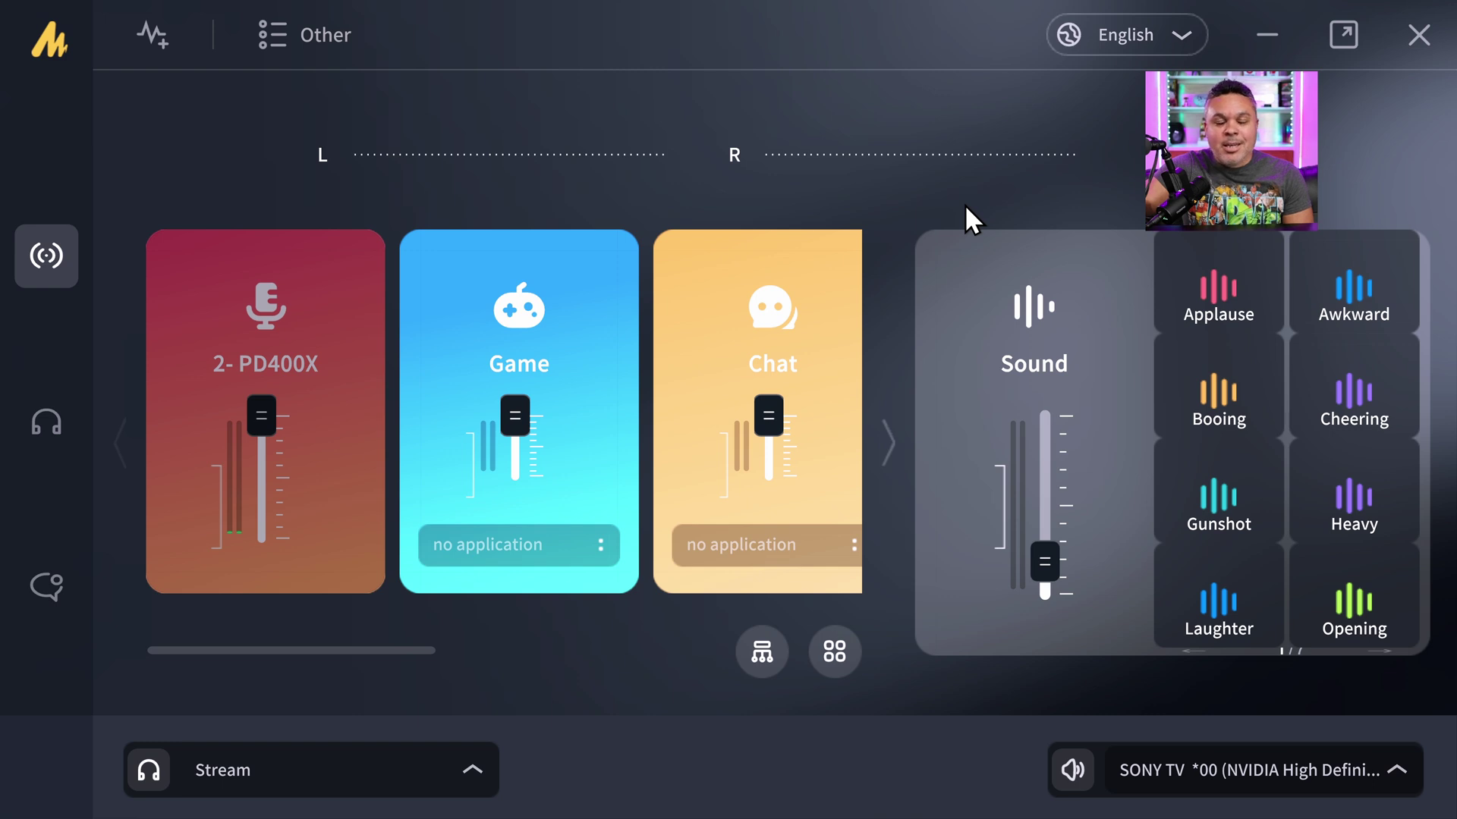
Step: Bring up the quit options and choose Minimize window as the close behavior
{"action": "left_click", "coordinate": [1424, 44]}
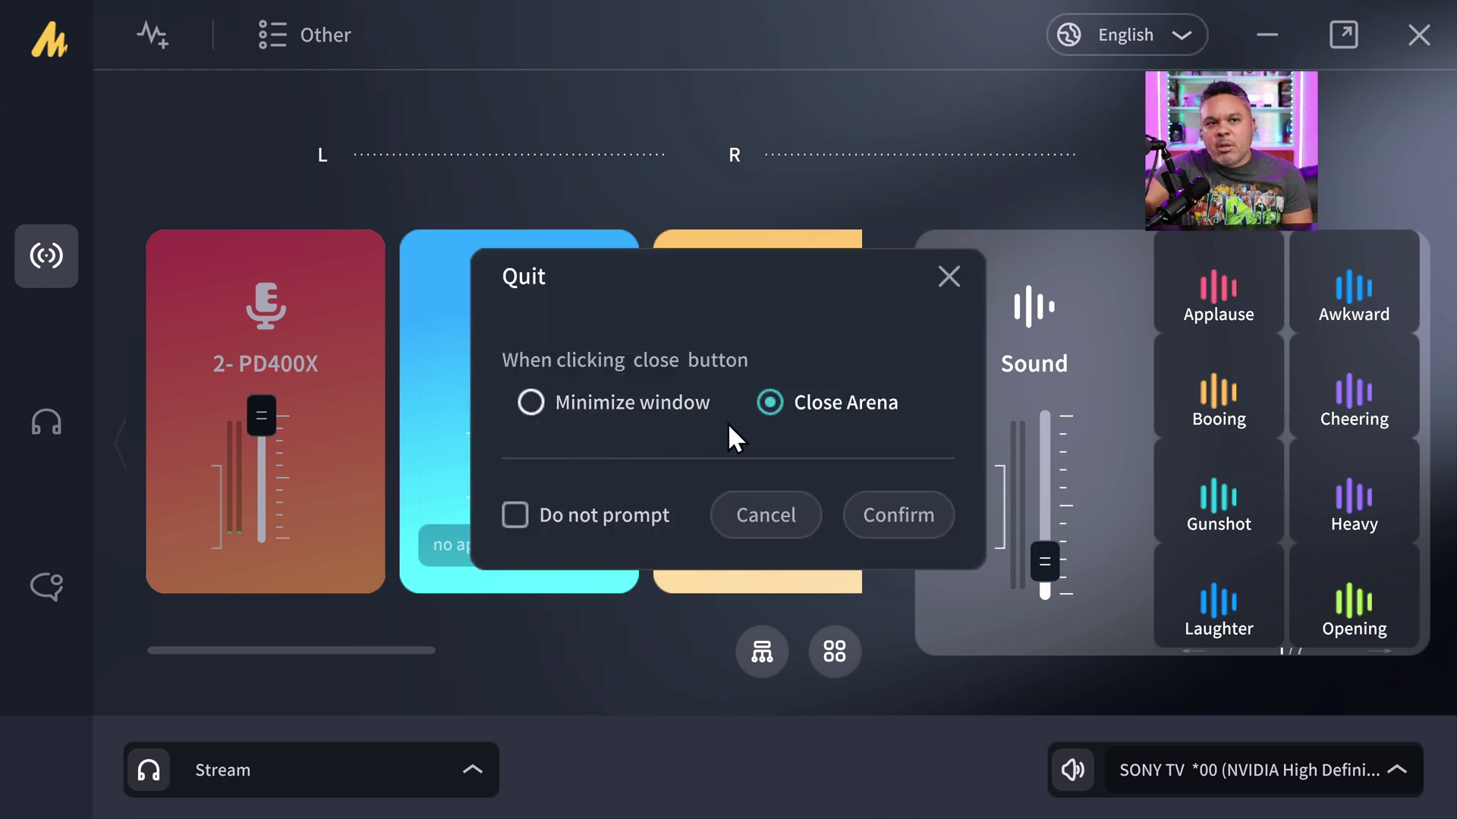
{"action": "left_click", "coordinate": [535, 404]}
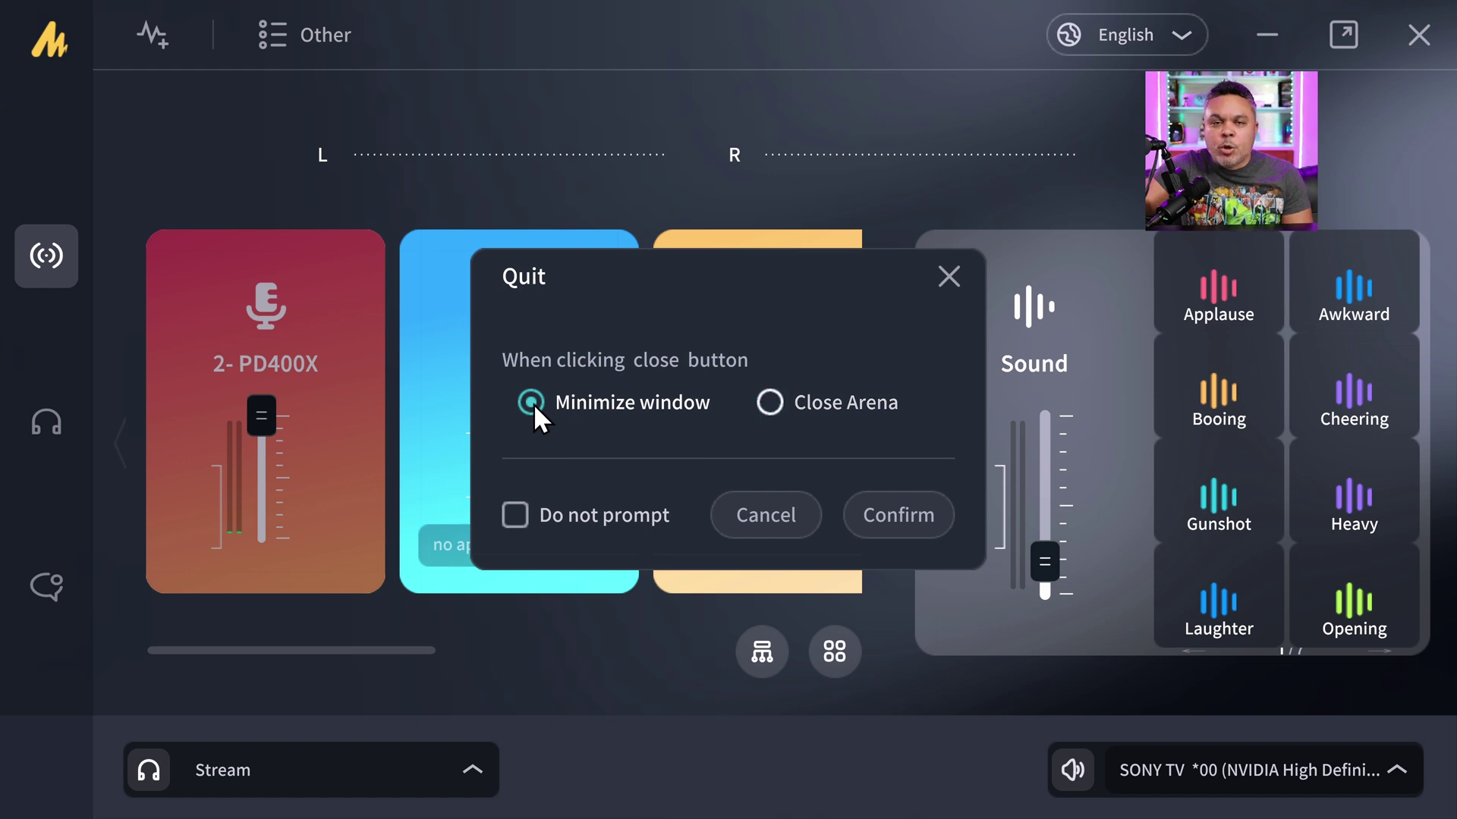